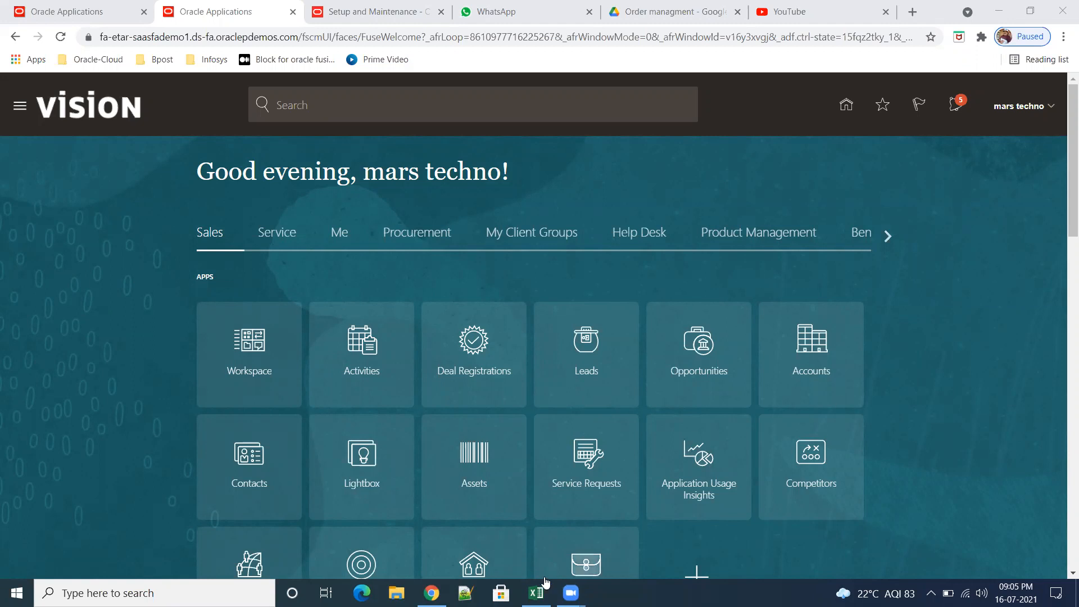
Step: Switch to the Excel practice sheet and review the costing entry steps and the item names listed below them
{"action": "left_click", "coordinate": [536, 593]}
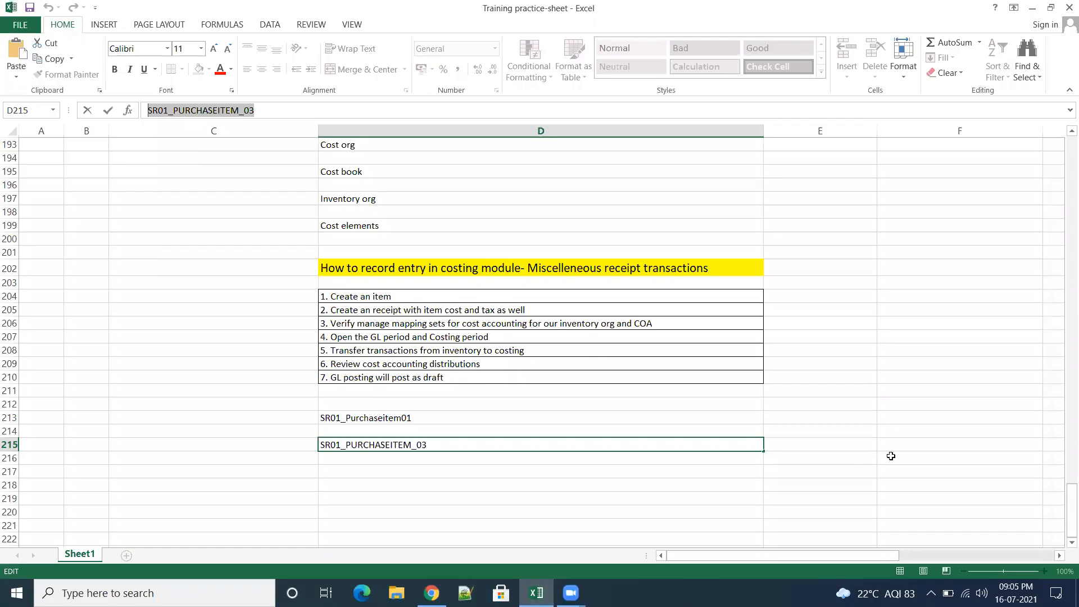
{"action": "left_click", "coordinate": [891, 451]}
{"action": "left_click", "coordinate": [456, 445]}
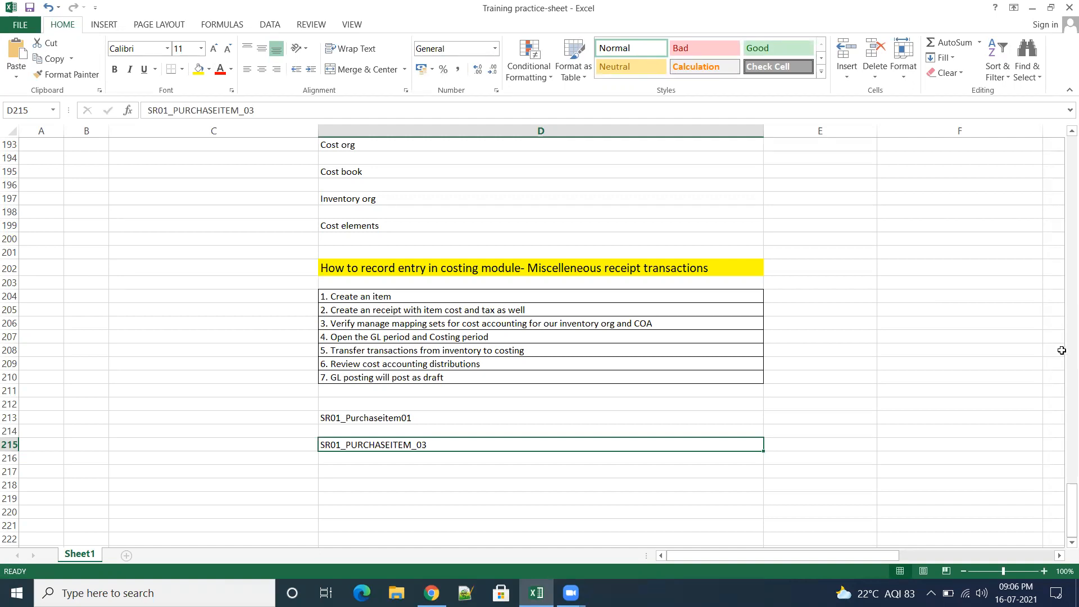
{"action": "scroll", "coordinate": [1004, 390], "scroll_direction": "down", "scroll_amount": 4}
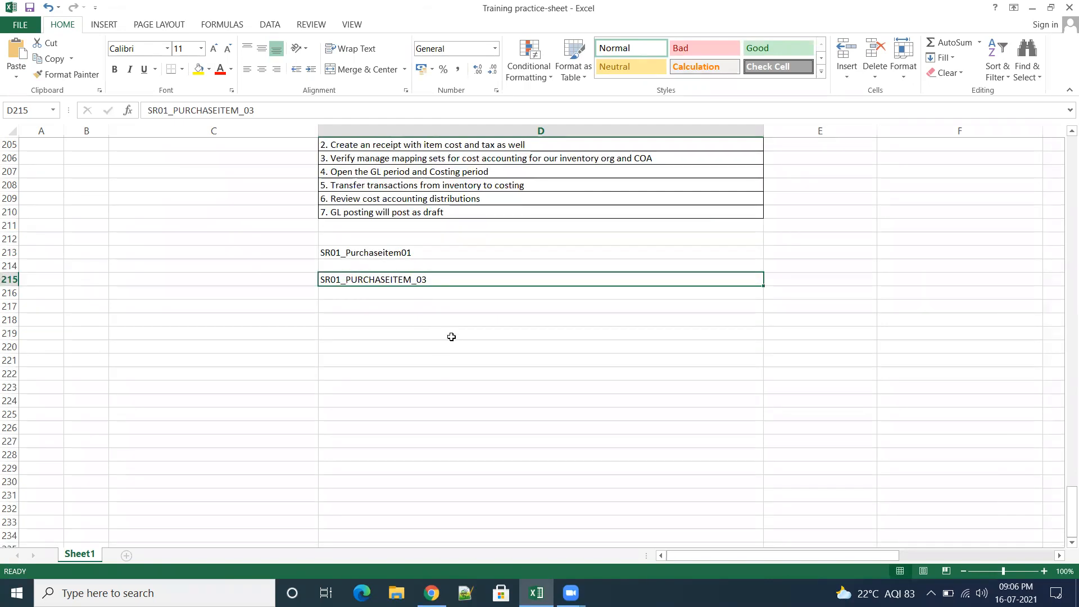
{"action": "left_click", "coordinate": [476, 333]}
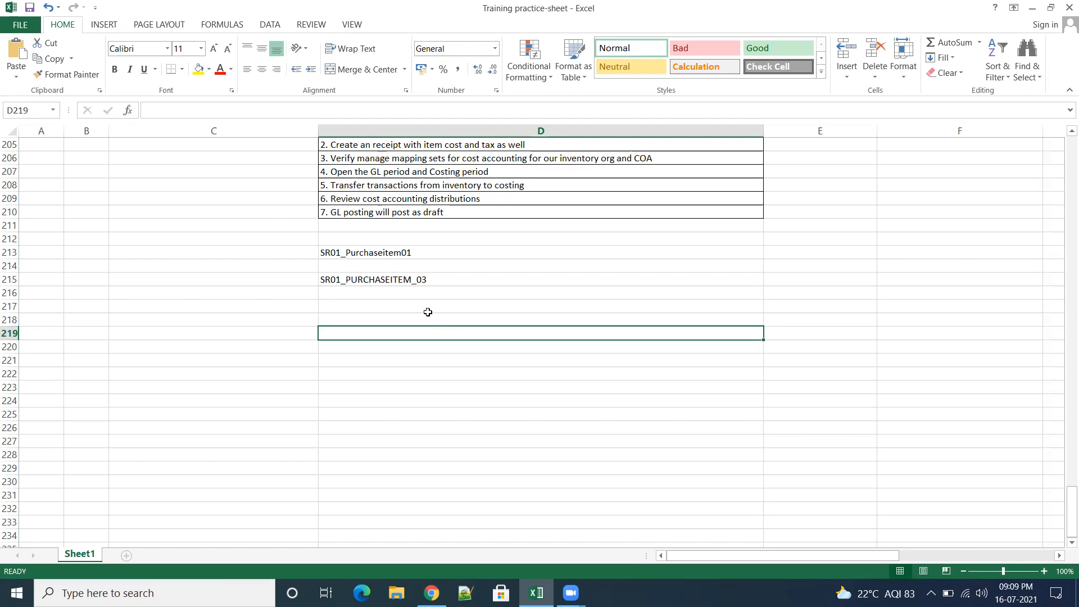
{"action": "left_click", "coordinate": [436, 280]}
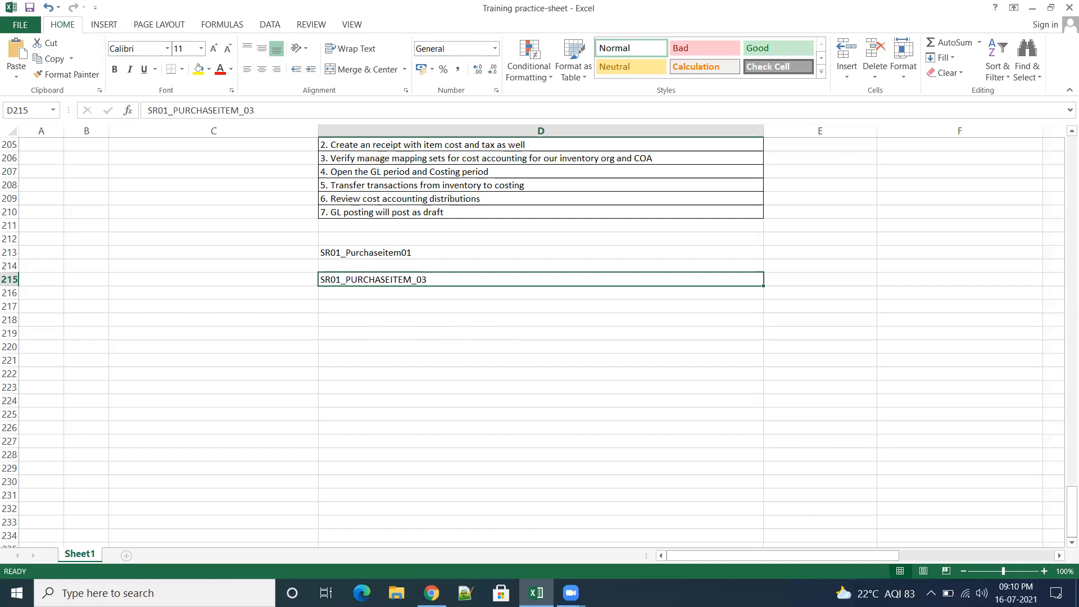
Step: Switch to Oracle Applications in Chrome and open Inventory Management under Supply Chain Execution
{"action": "mouse_move", "coordinate": [431, 593]}
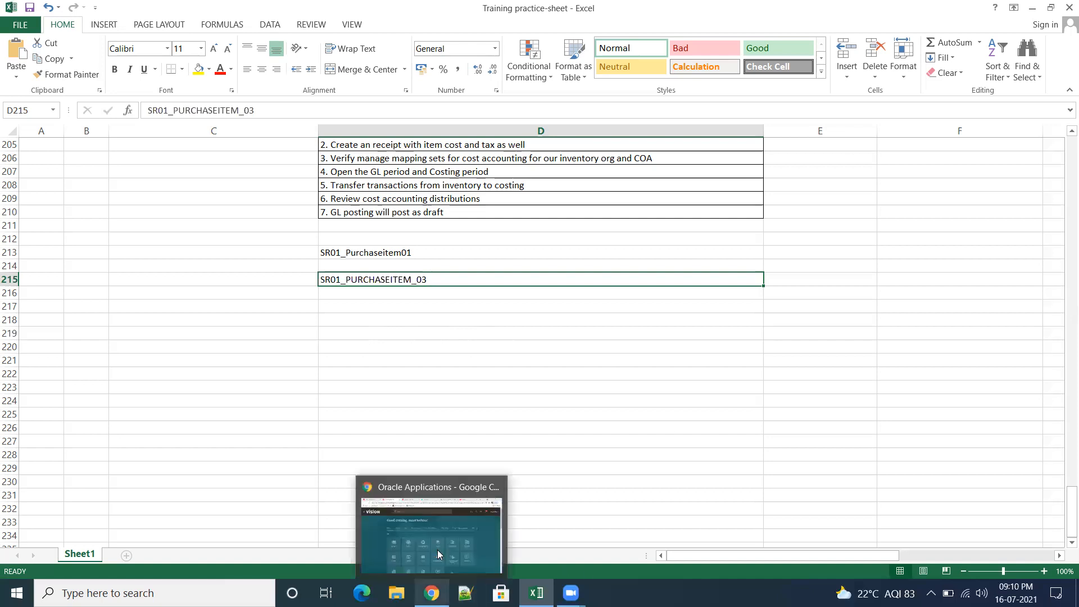
{"action": "left_click", "coordinate": [495, 525]}
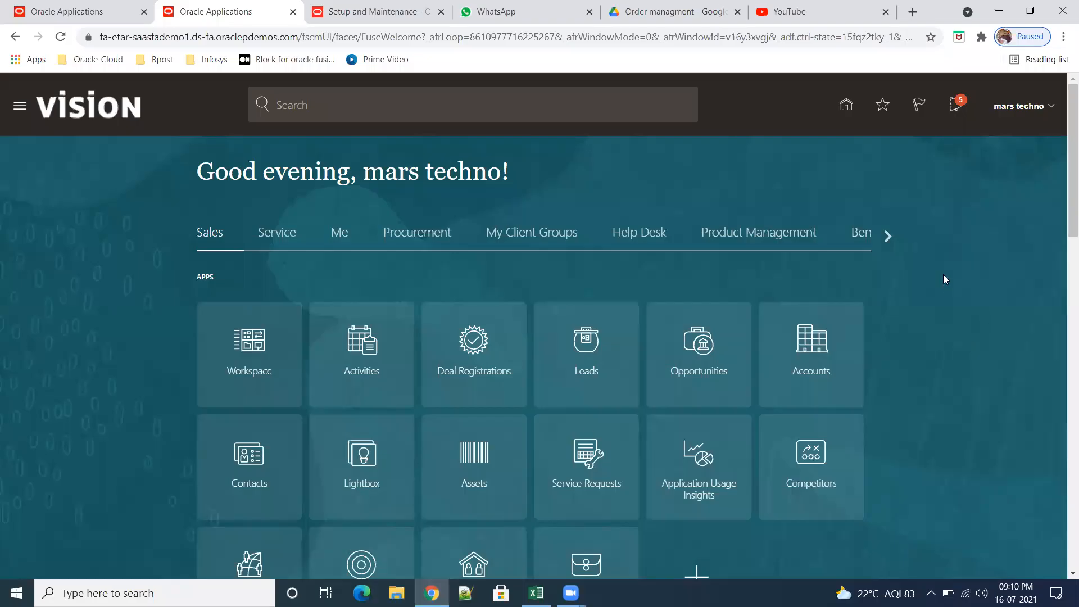
{"action": "left_click", "coordinate": [892, 239]}
{"action": "left_click", "coordinate": [893, 238]}
{"action": "left_click", "coordinate": [424, 240]}
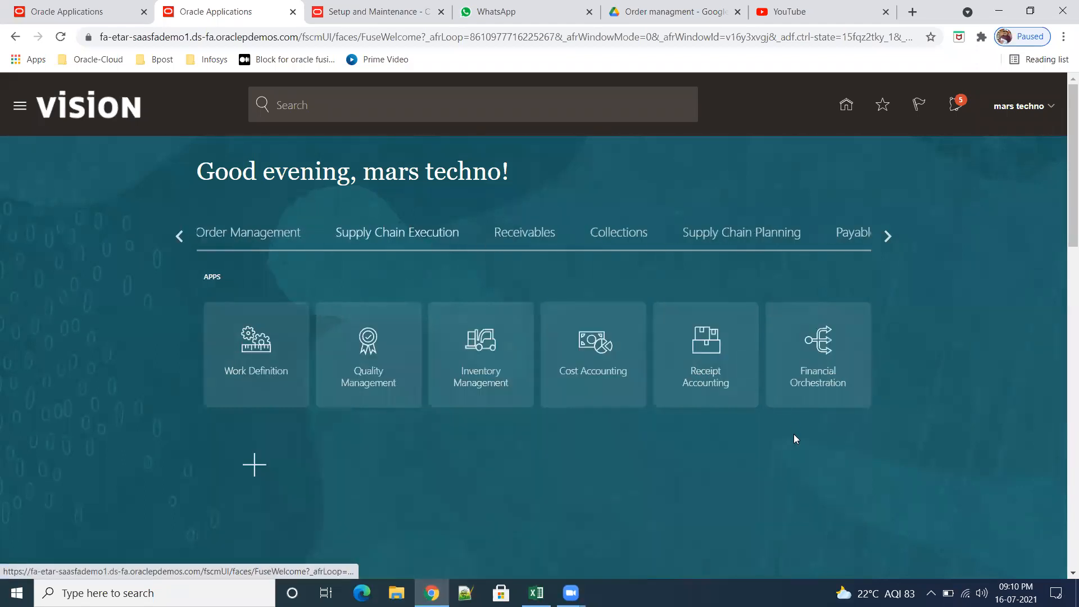
{"action": "left_click", "coordinate": [473, 386]}
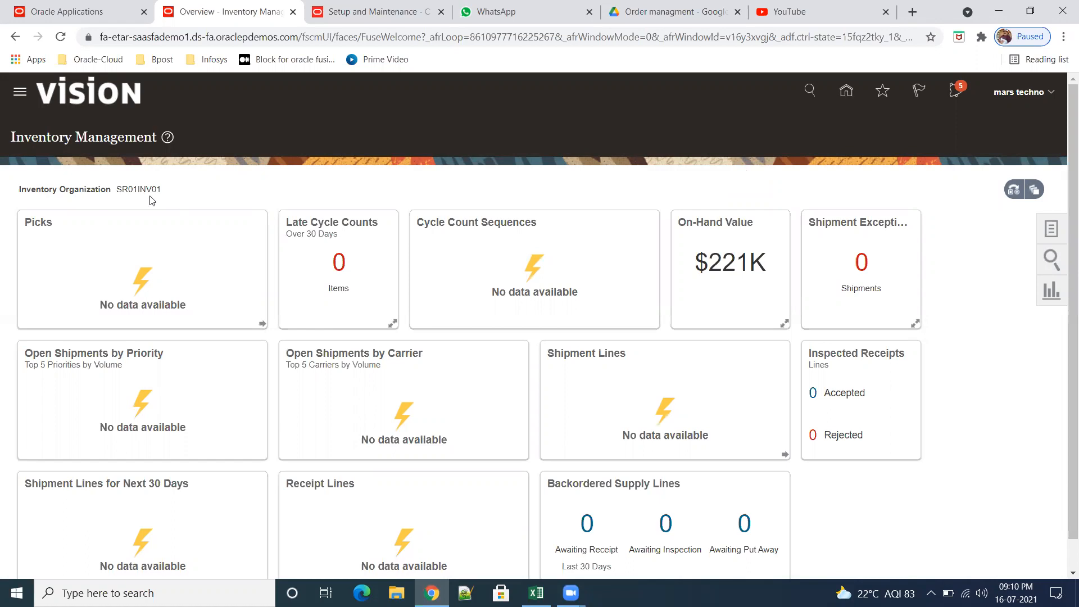
Step: Start a miscellaneous transaction of type Miscellaneous issue with Use Current Item Cost set to Yes
{"action": "left_click", "coordinate": [1051, 229]}
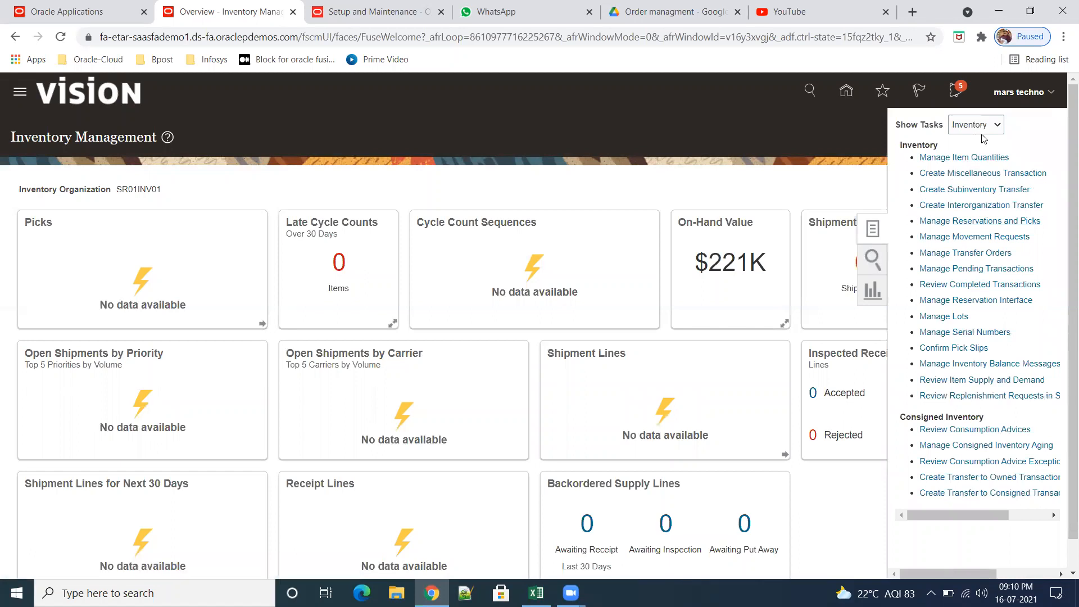
{"action": "left_click", "coordinate": [1007, 174]}
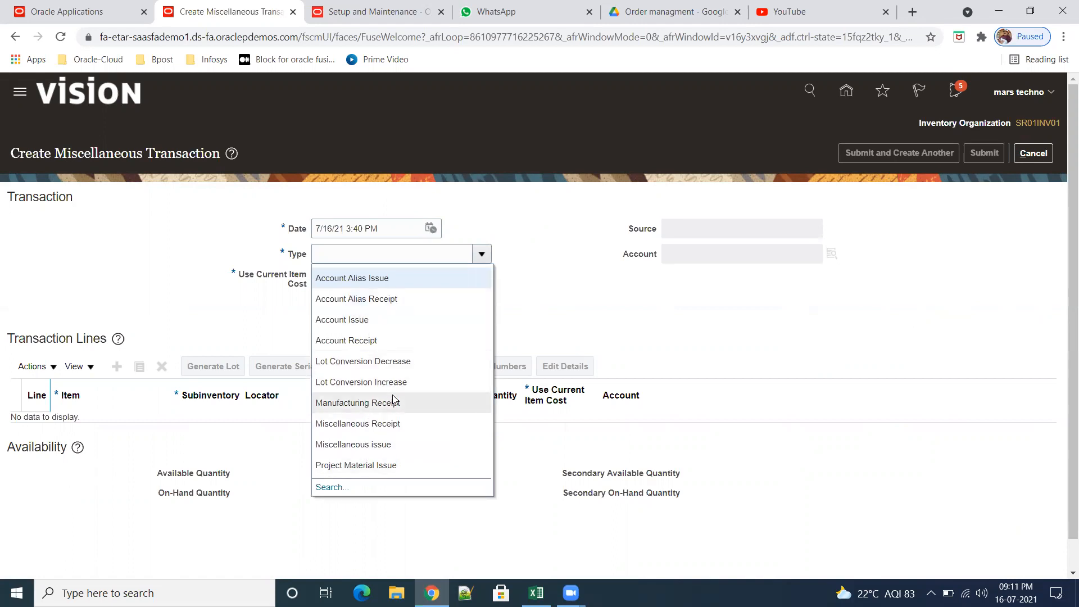
{"action": "left_click", "coordinate": [364, 445]}
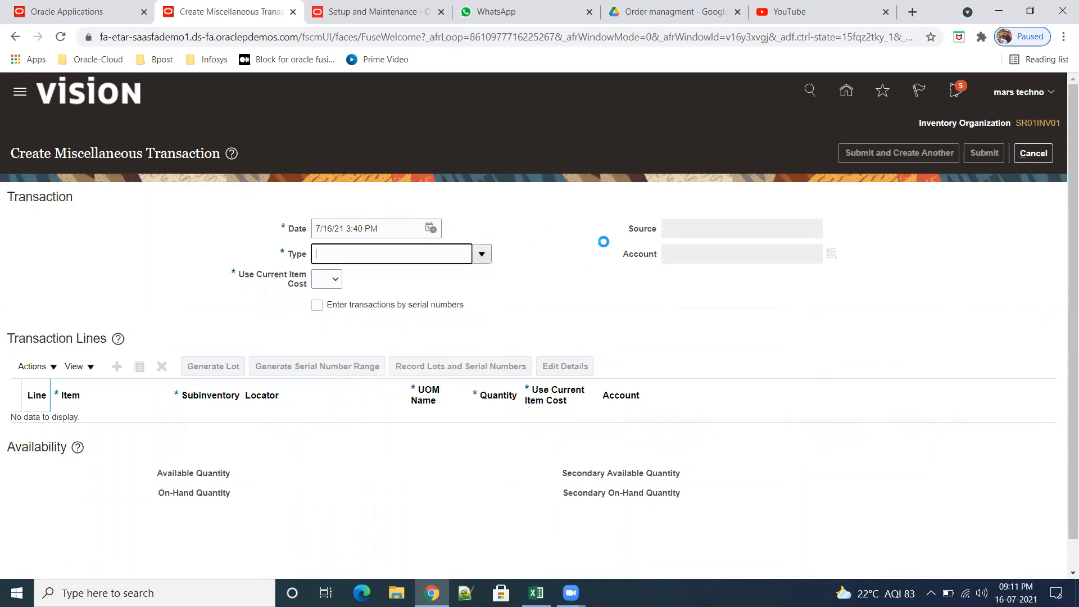
{"action": "left_click", "coordinate": [338, 283]}
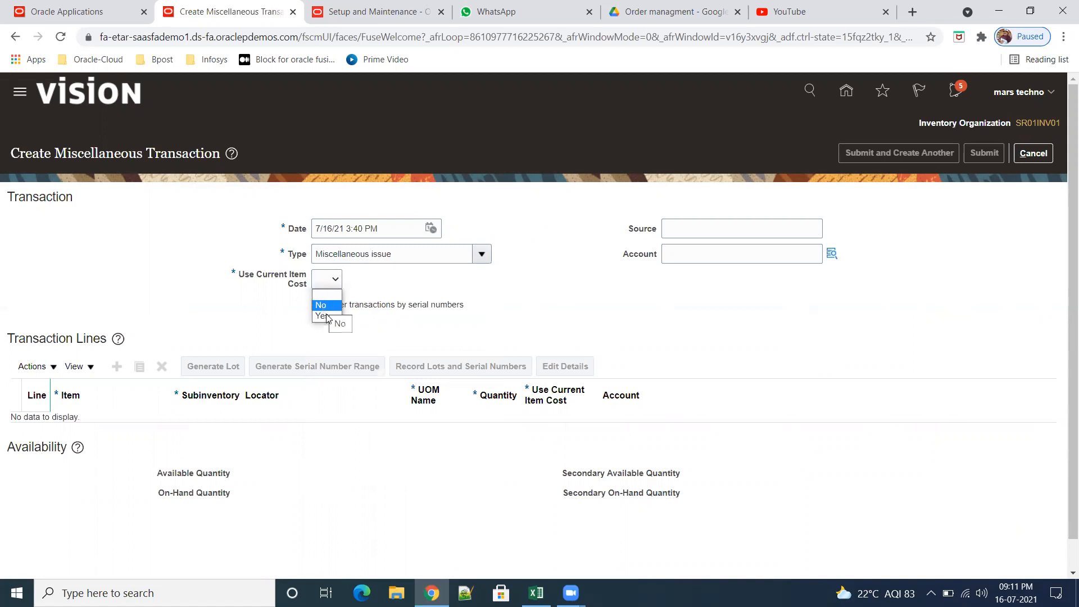
{"action": "left_click", "coordinate": [324, 316]}
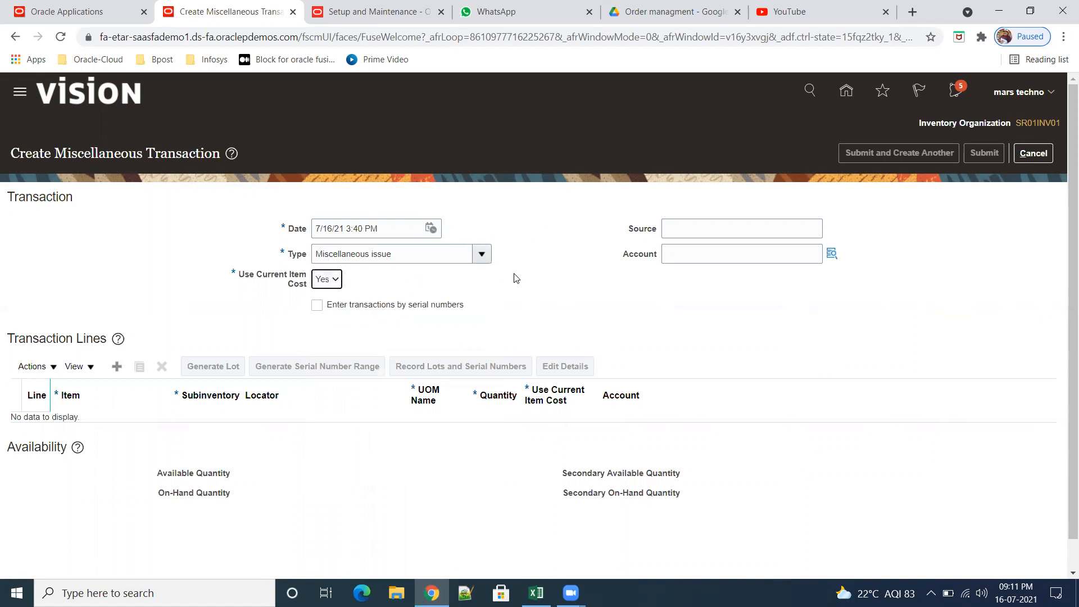
Step: Add a transaction line and fill its item with SR01_PURCHASEITEM_03, copied from cell D215 of the Excel practice sheet
{"action": "left_click", "coordinate": [117, 367]}
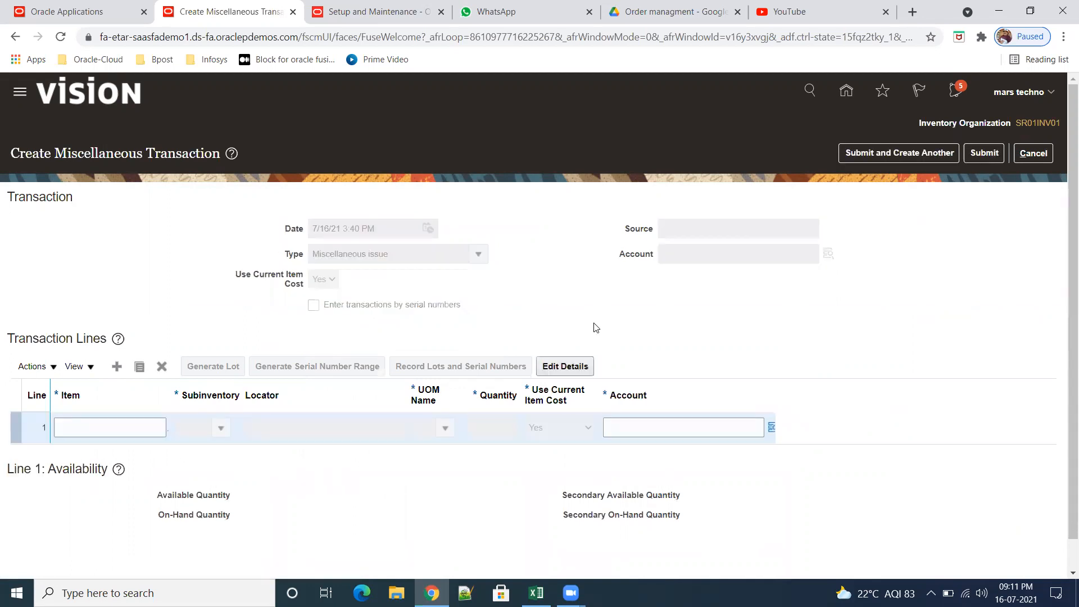
{"action": "mouse_move", "coordinate": [536, 593]}
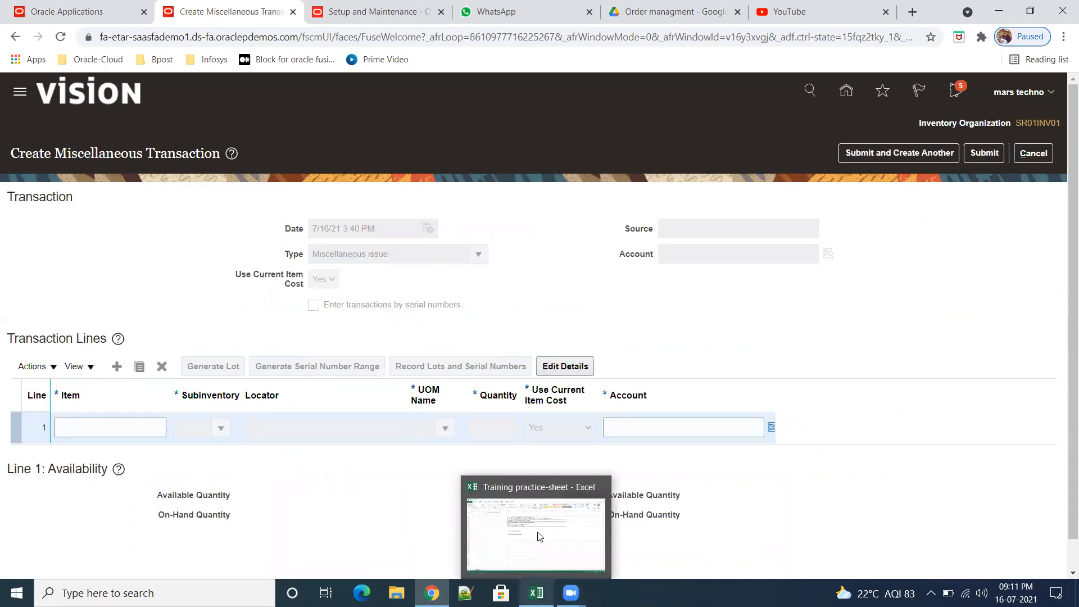
{"action": "left_click", "coordinate": [540, 535]}
{"action": "double_click", "coordinate": [224, 110]}
{"action": "key", "text": "ctrl+c"}
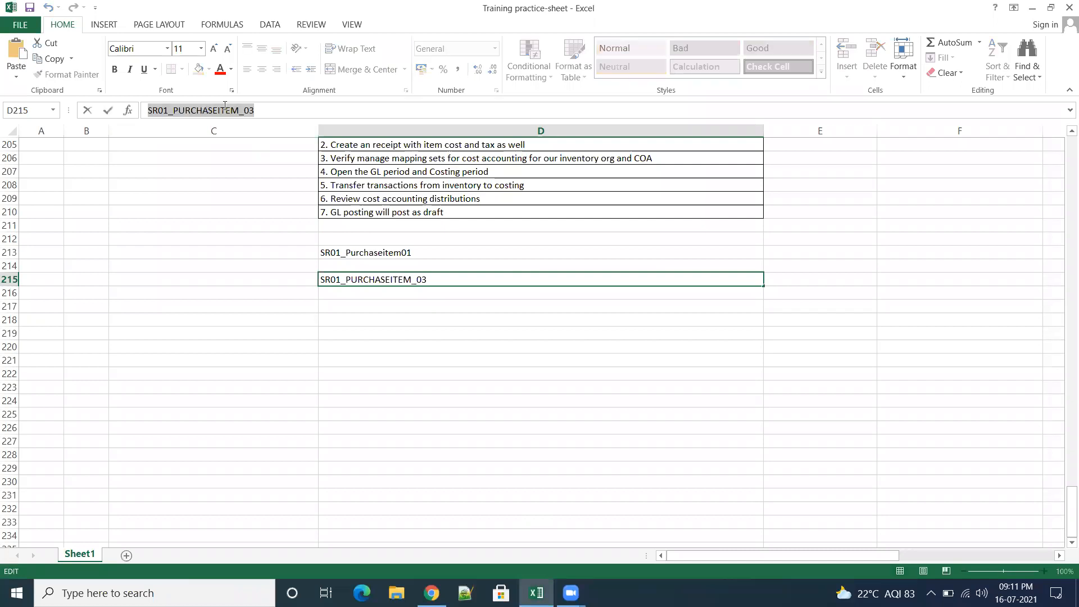
{"action": "left_click", "coordinate": [1033, 8]}
{"action": "key", "text": "ctrl+v"}
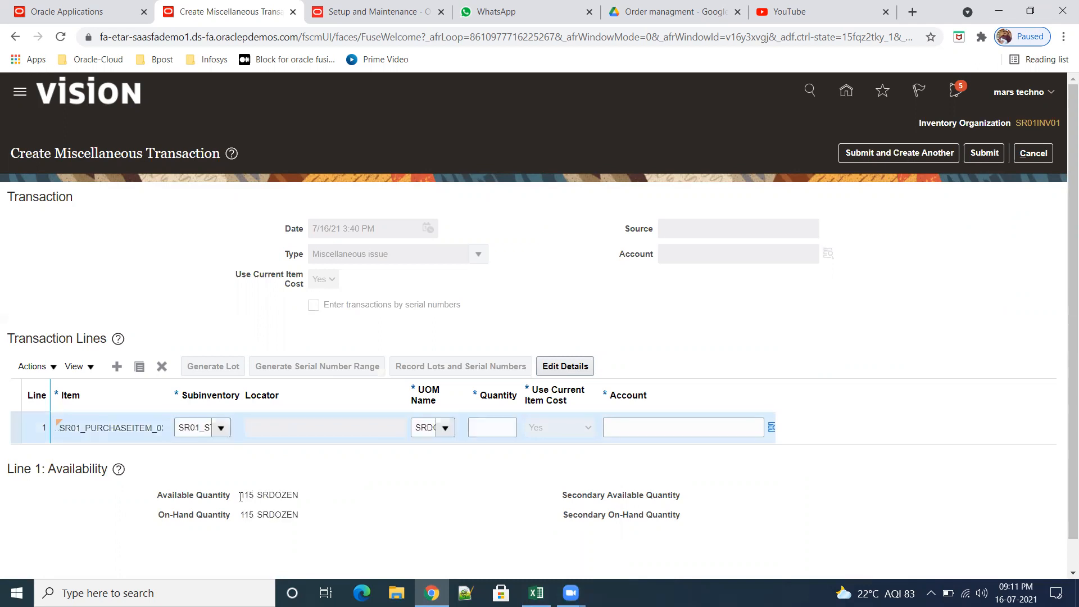
Step: Check the item's available quantity, set the line quantity to 116, and agree to continue beyond the available stock
{"action": "left_click_drag", "start_coordinate": [241, 497], "coordinate": [292, 497]}
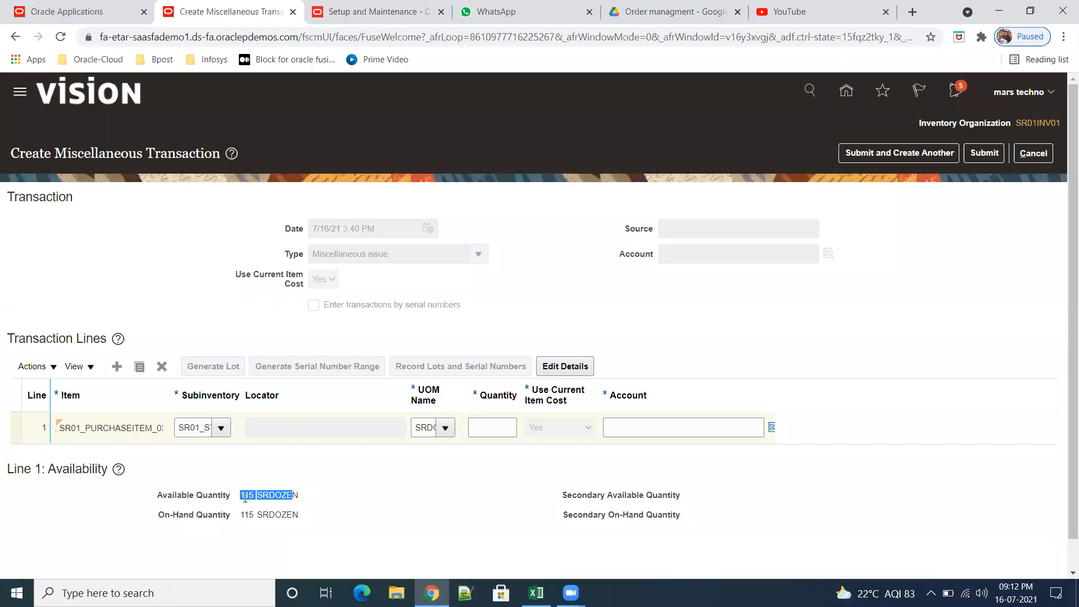
{"action": "left_click", "coordinate": [491, 430]}
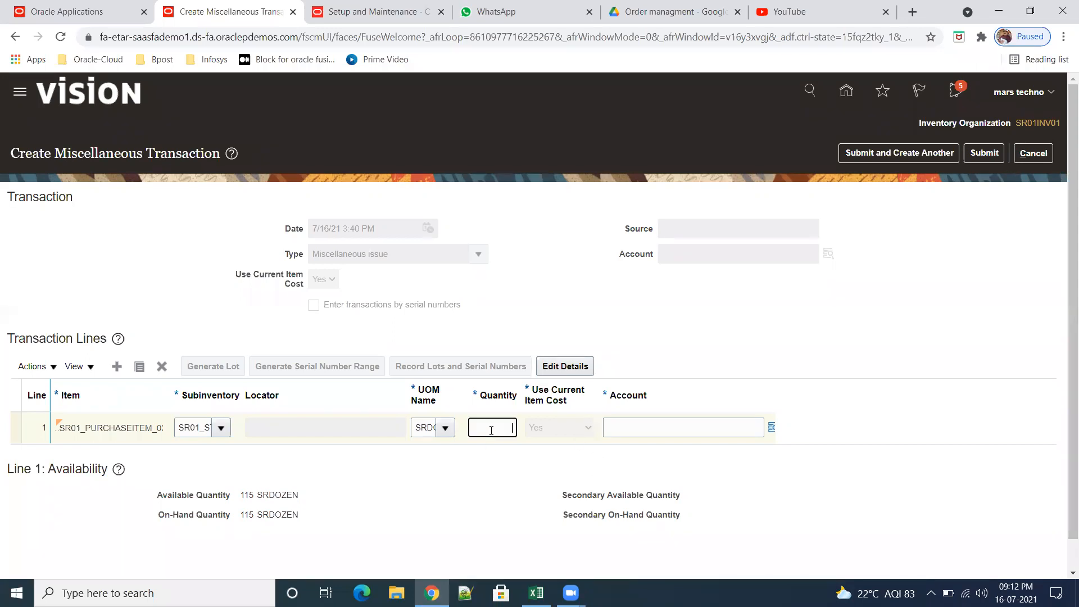
{"action": "type", "text": "116"}
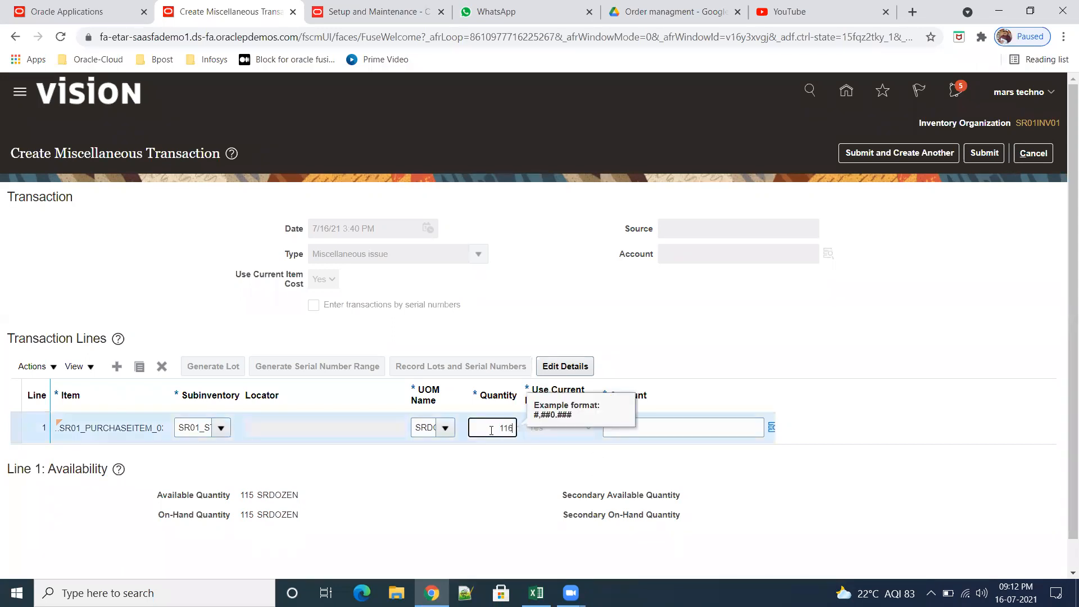
{"action": "key", "text": "Tab"}
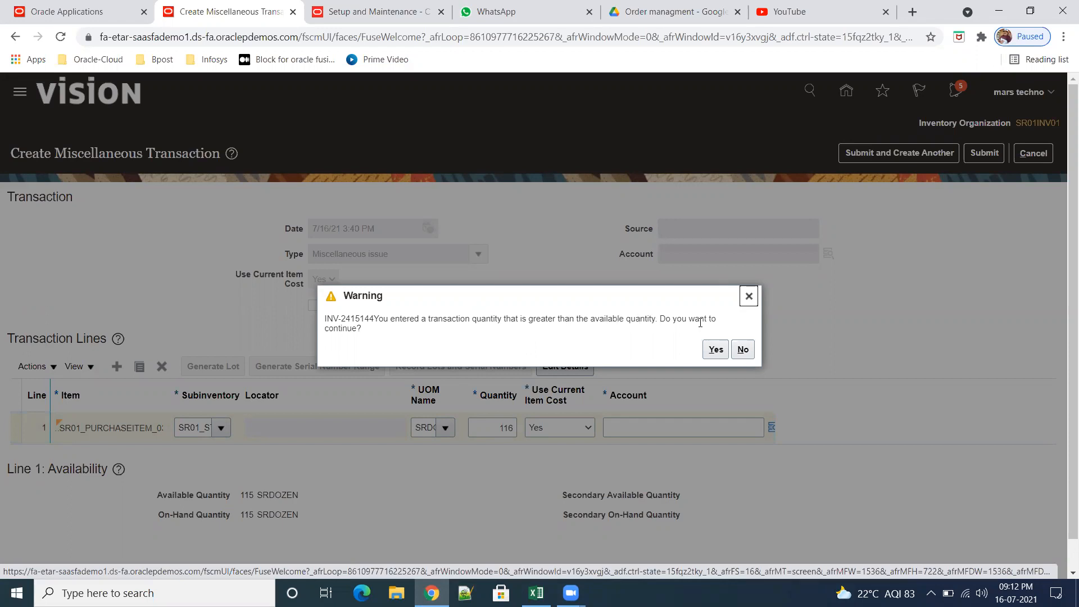
{"action": "left_click", "coordinate": [715, 353]}
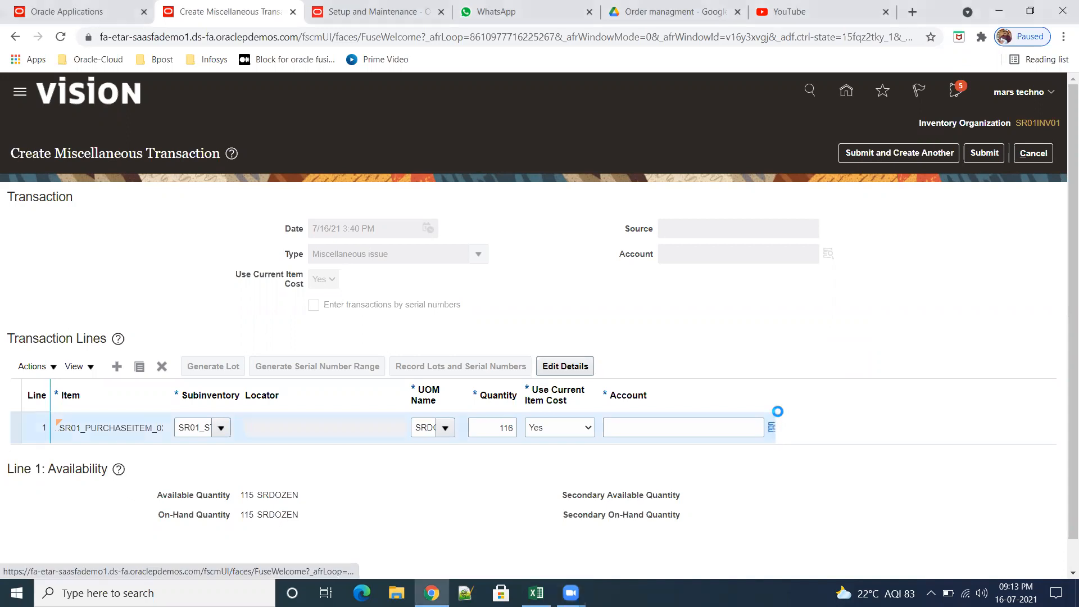
{"action": "left_click", "coordinate": [773, 429]}
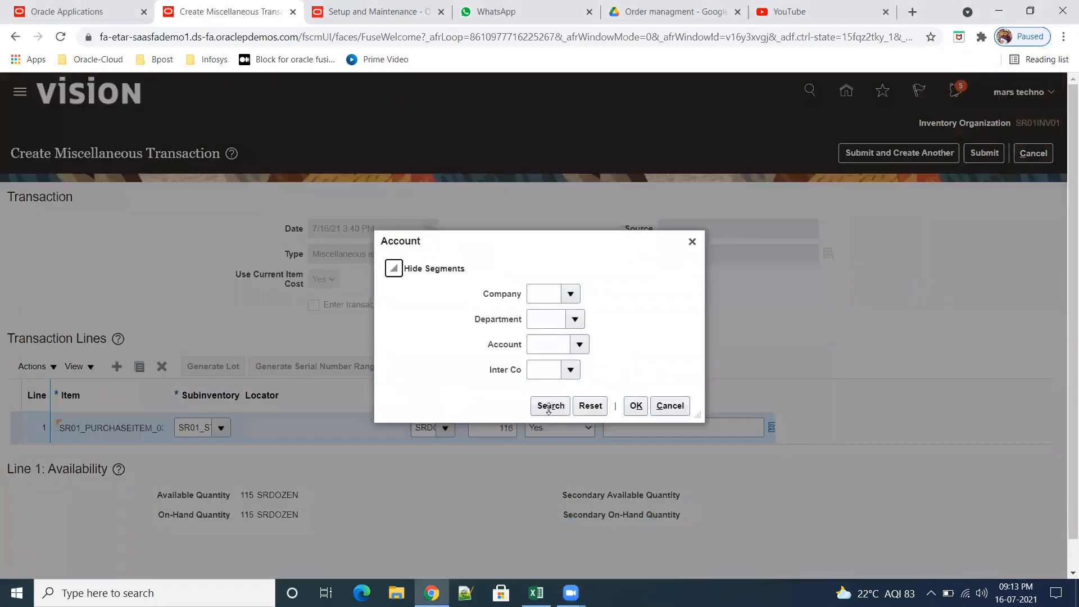
{"action": "left_click", "coordinate": [522, 369]}
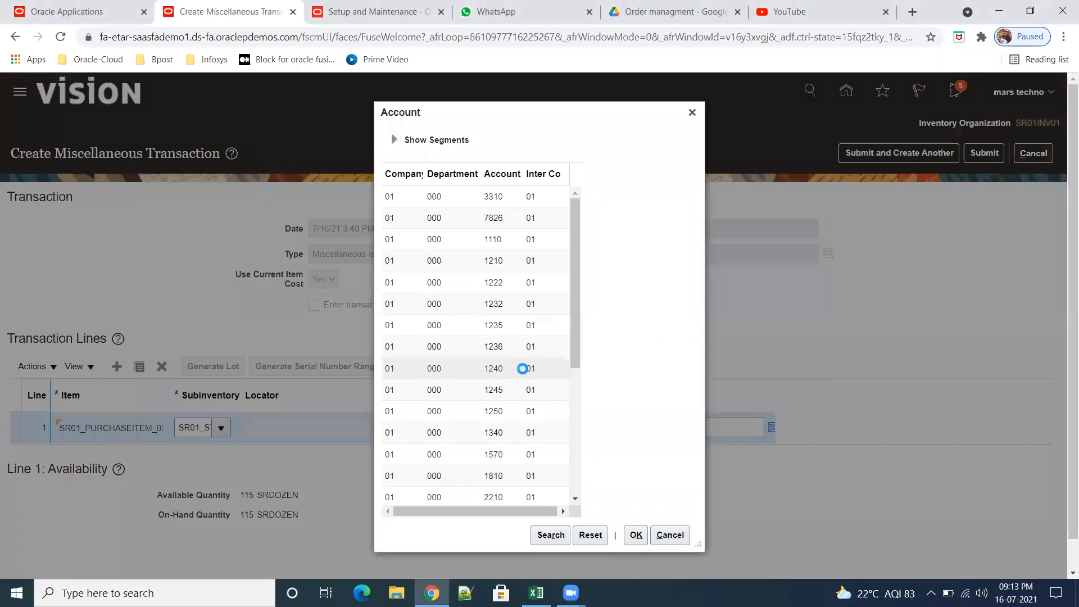
{"action": "left_click", "coordinate": [637, 536]}
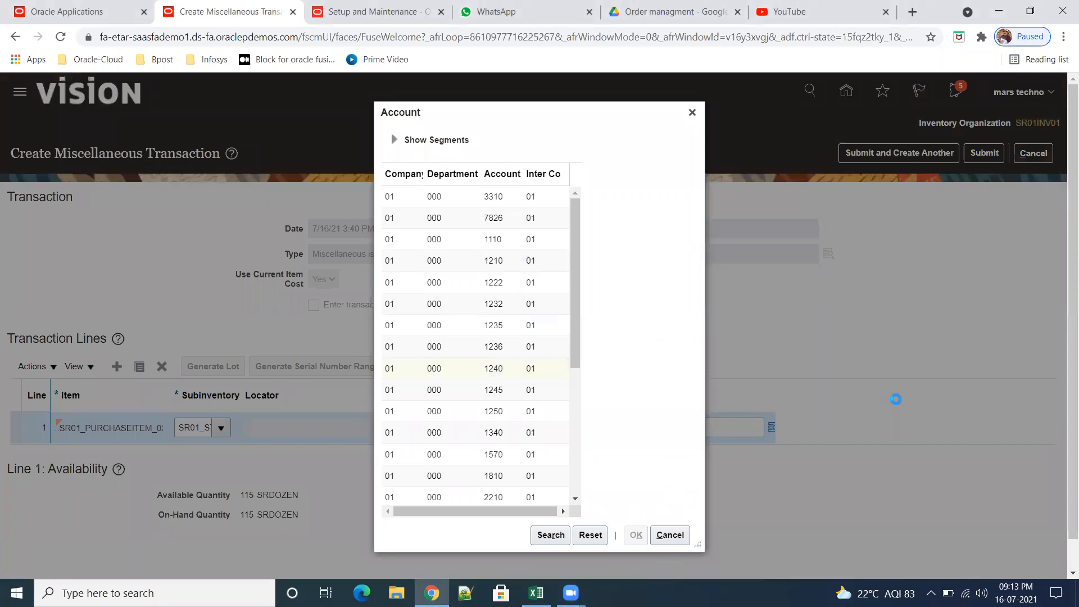
{"action": "left_click", "coordinate": [984, 153]}
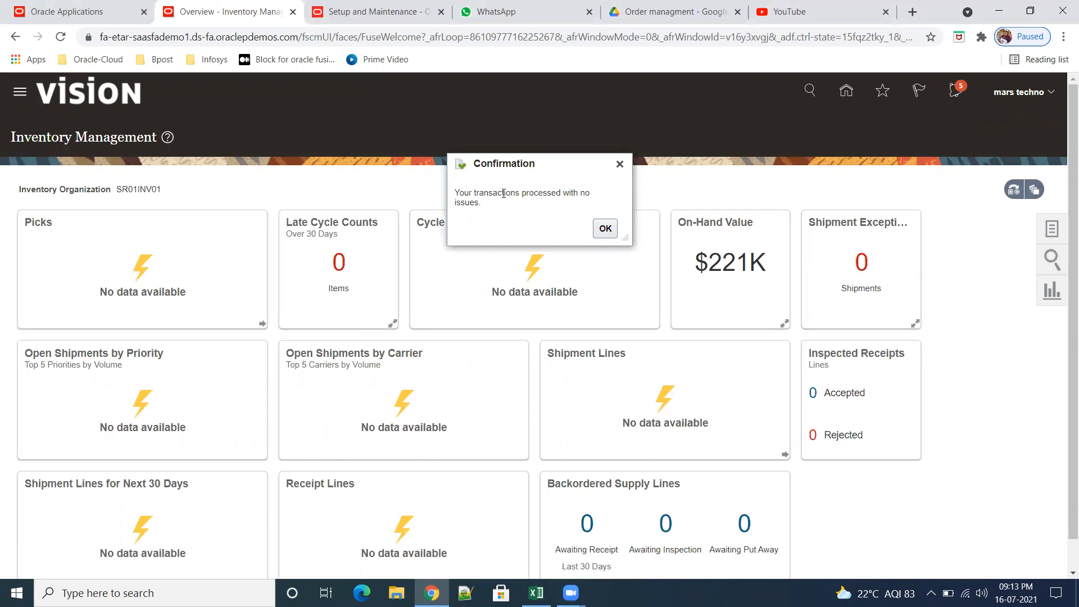
{"action": "left_click", "coordinate": [605, 231]}
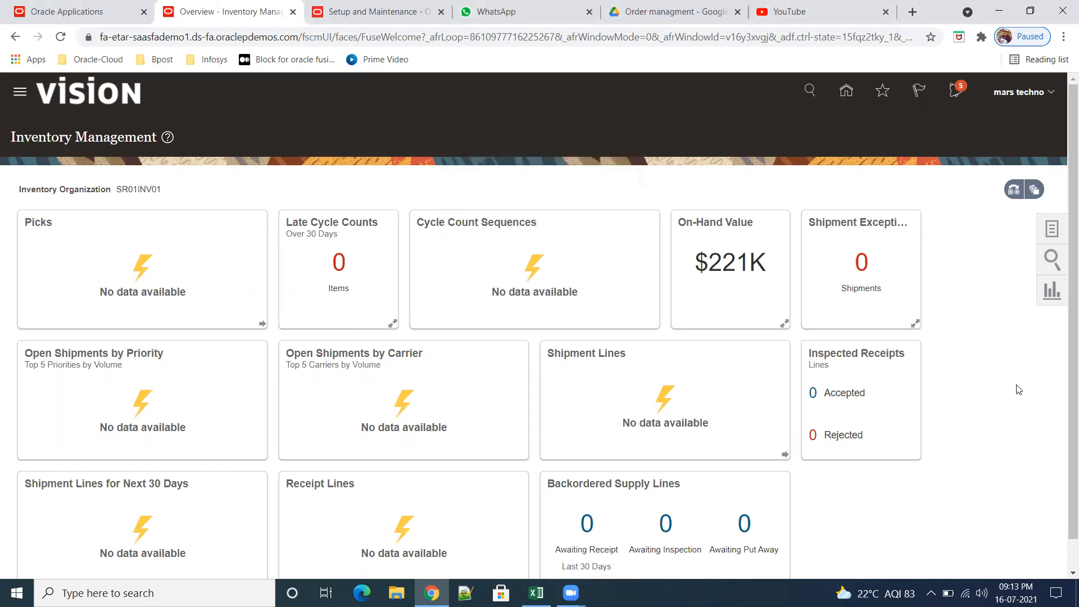
Step: Return to the home page and open Scheduled Processes from the Tools group
{"action": "left_click", "coordinate": [847, 90]}
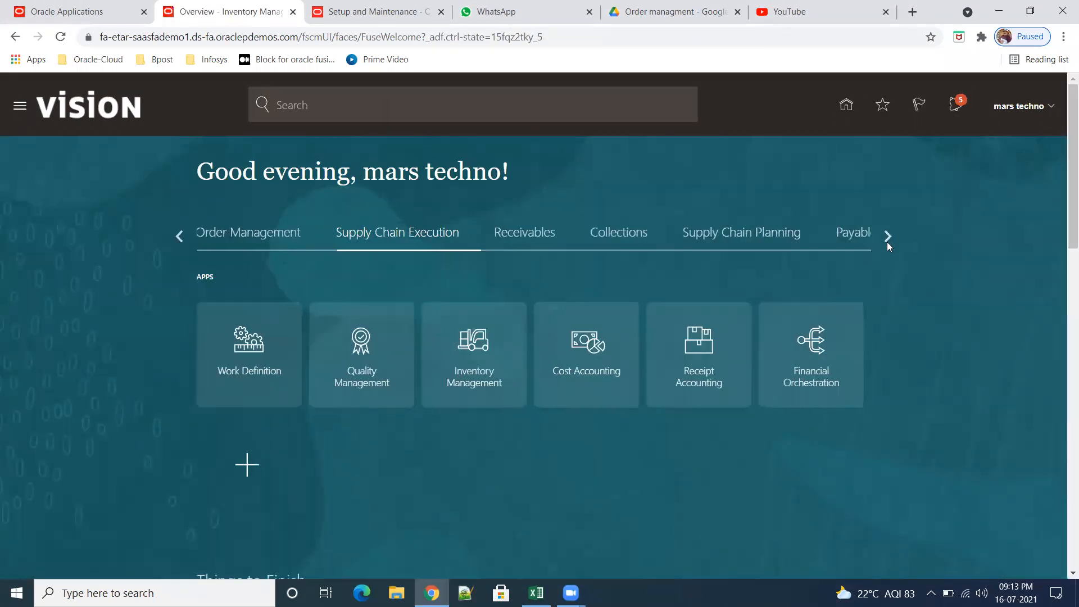
{"action": "left_click", "coordinate": [884, 238]}
{"action": "left_click", "coordinate": [885, 239]}
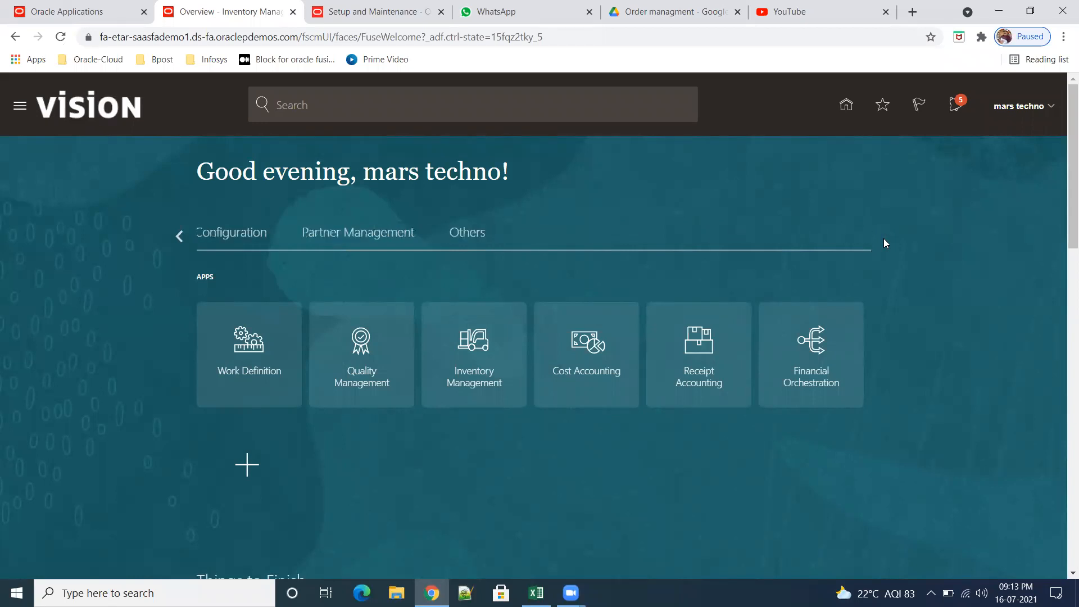
{"action": "left_click", "coordinate": [179, 237]}
{"action": "left_click", "coordinate": [179, 236]}
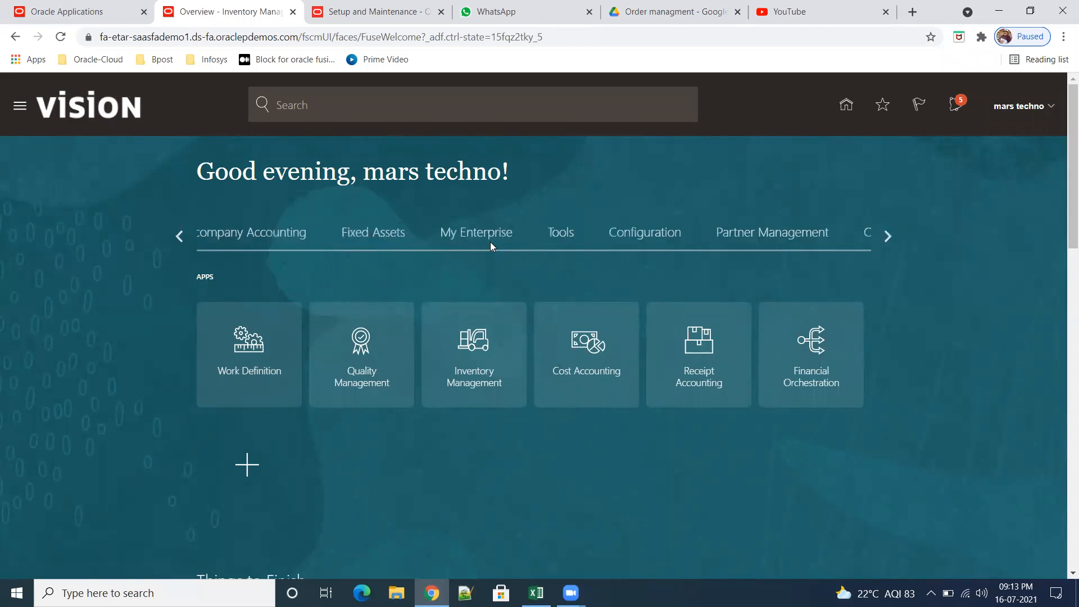
{"action": "left_click", "coordinate": [804, 235]}
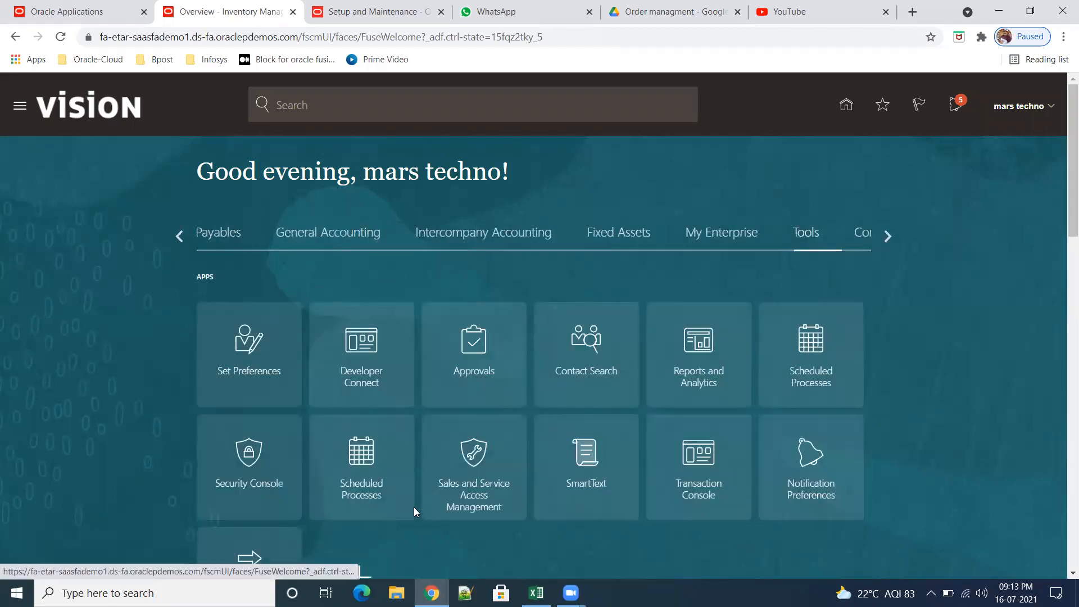
{"action": "left_click", "coordinate": [364, 487]}
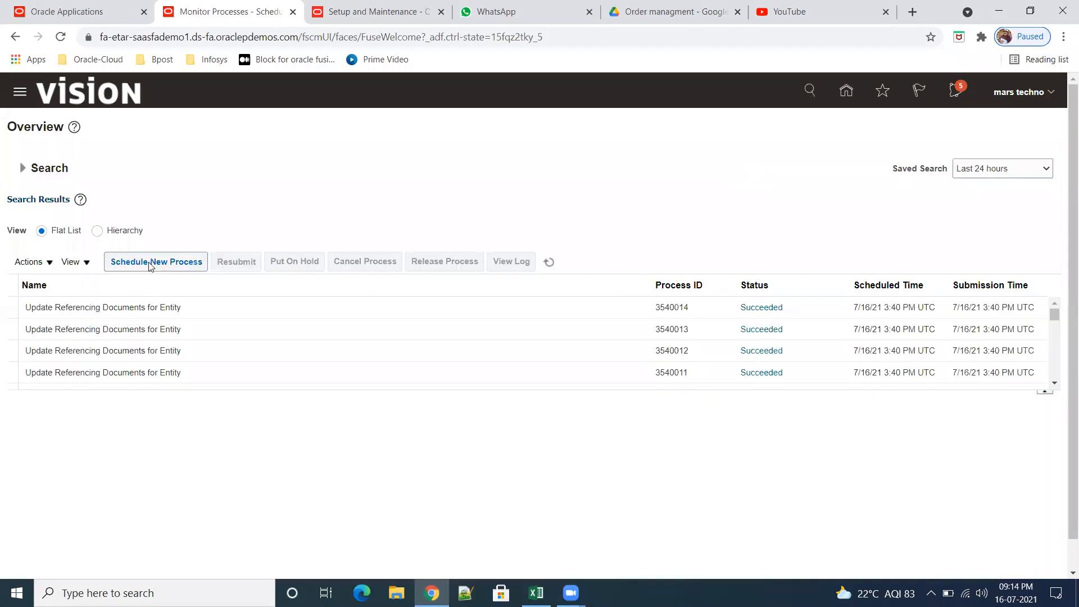
Step: Start a new scheduled process of type Job and choose Transfer Transactions from Inventory to Costing
{"action": "left_click", "coordinate": [149, 263]}
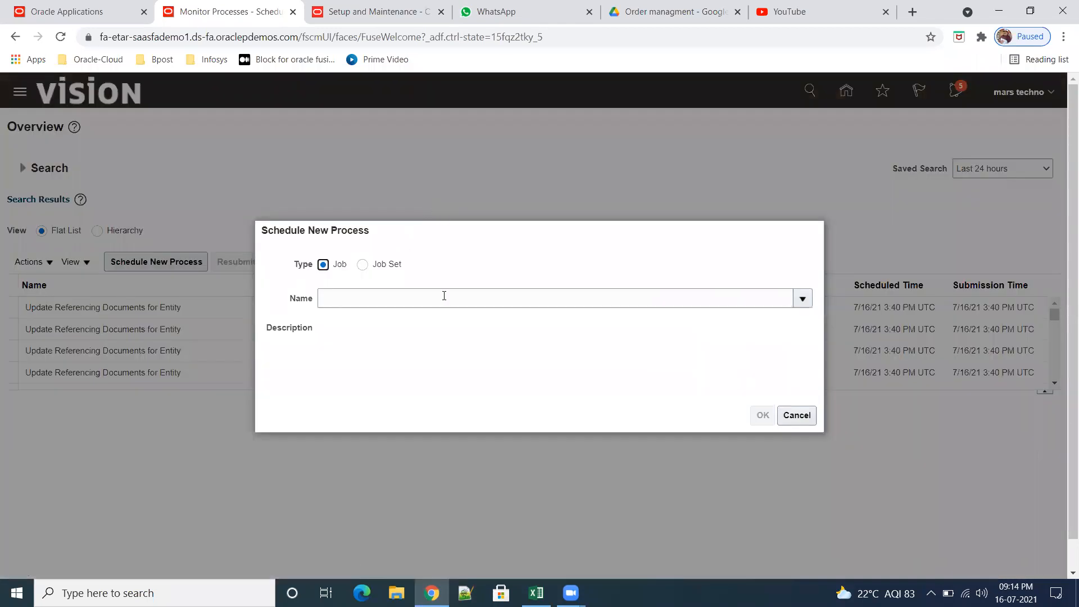
{"action": "left_click", "coordinate": [436, 296]}
{"action": "type", "text": "Tran"}
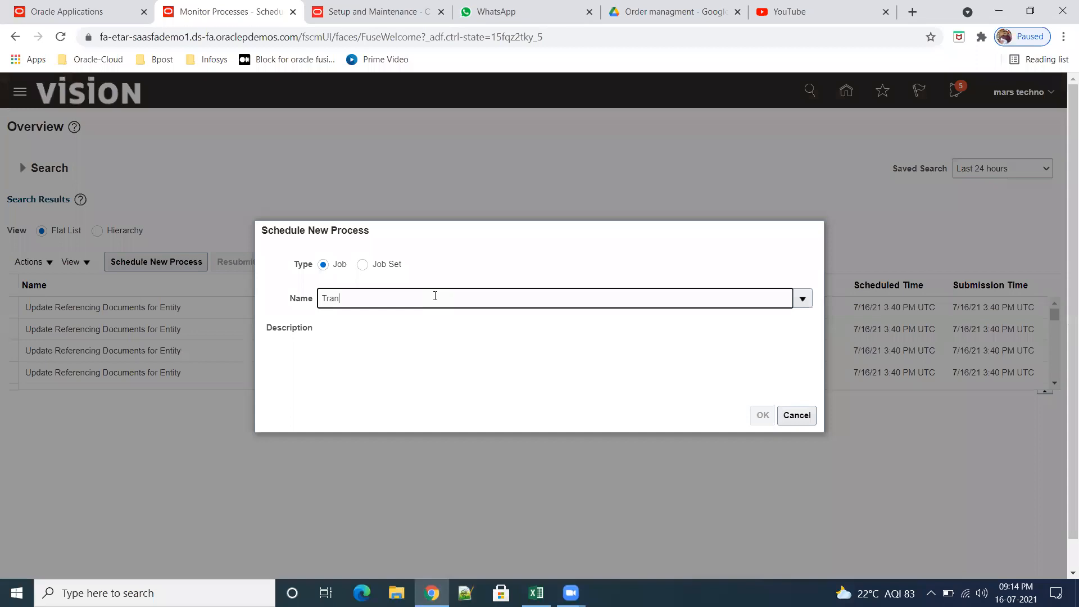
{"action": "type", "text": "sfer Transactions from"}
{"action": "key", "text": "Tab"}
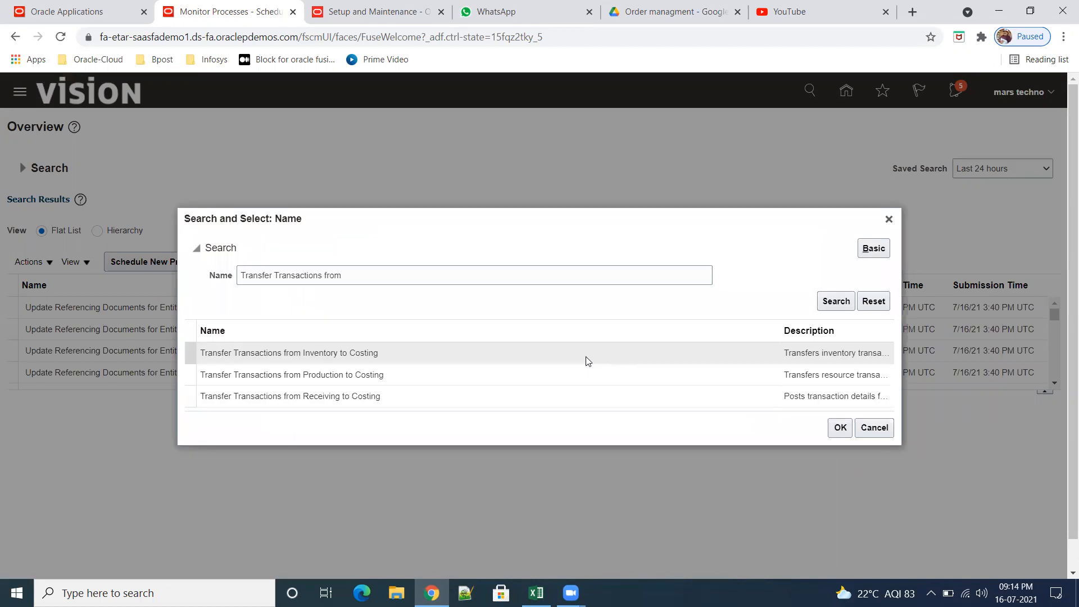
{"action": "left_click", "coordinate": [400, 353]}
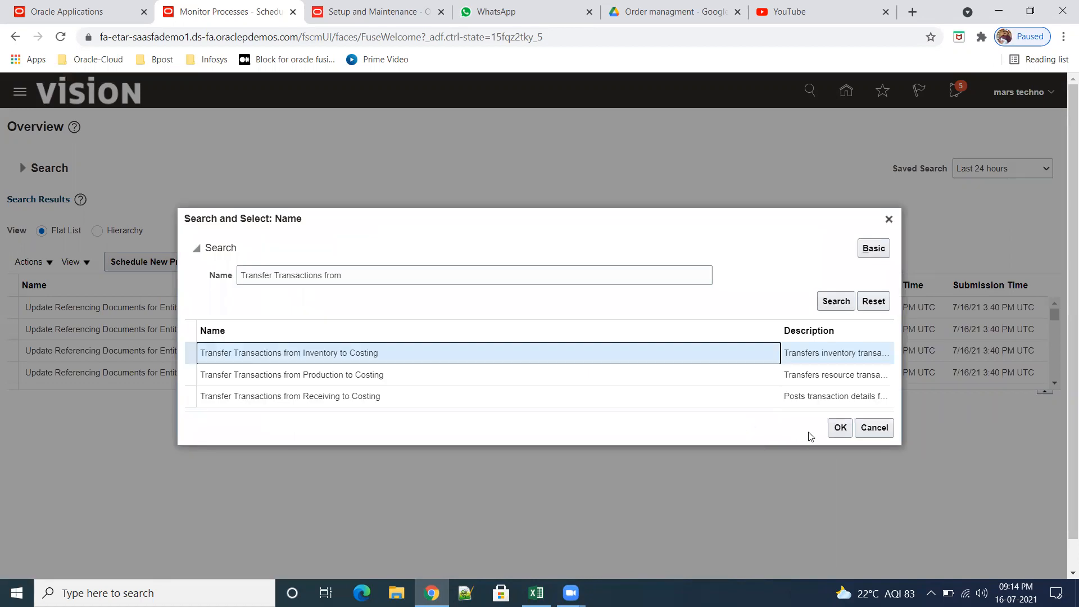
{"action": "left_click", "coordinate": [840, 429]}
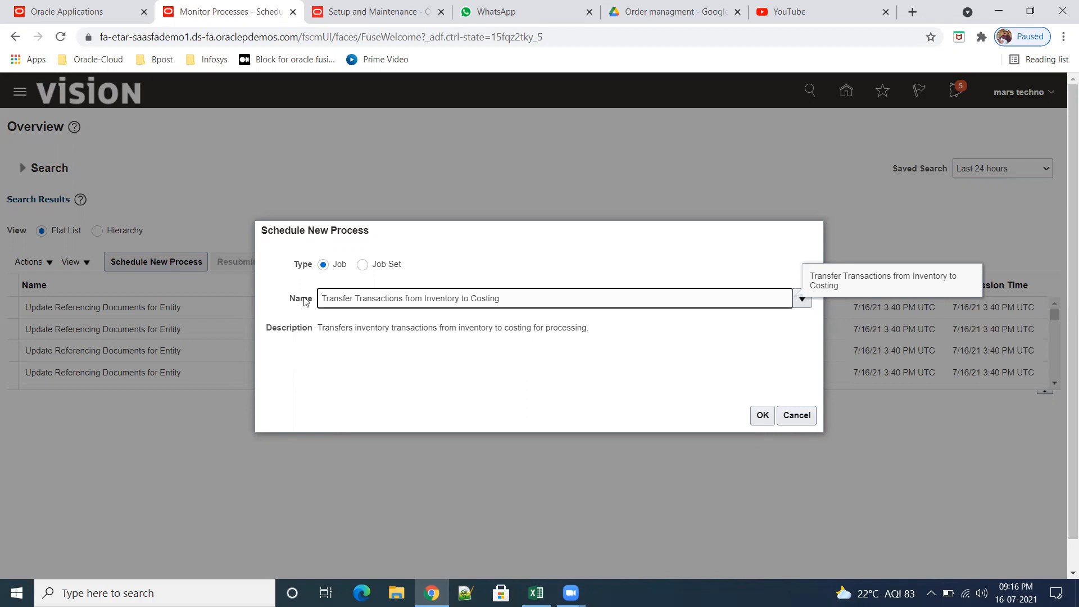
{"action": "left_click", "coordinate": [501, 296]}
{"action": "left_click", "coordinate": [762, 415]}
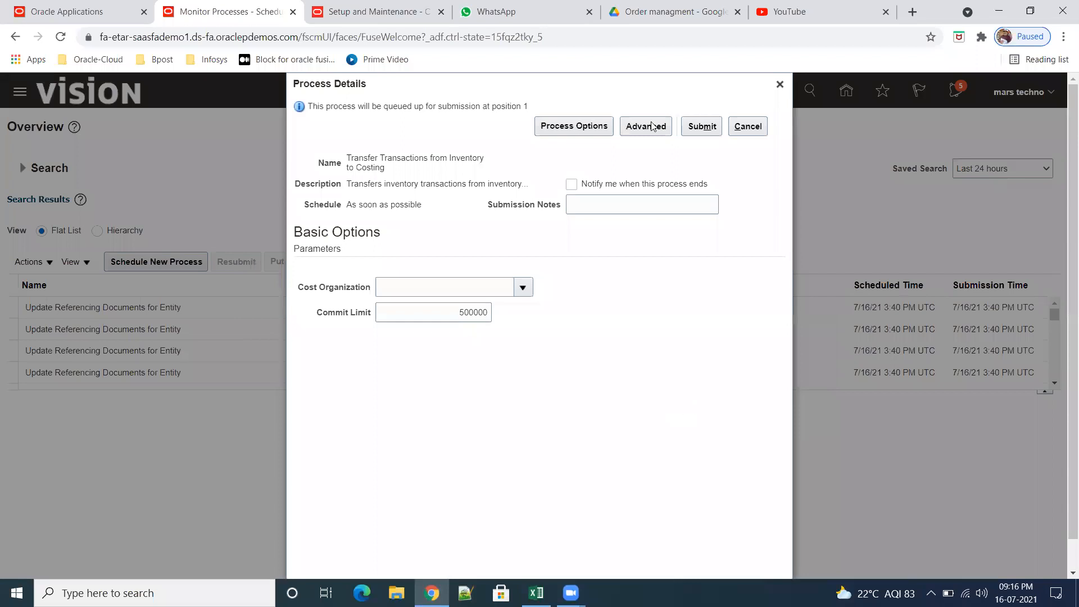
Step: Set the process's Cost Organization parameter to SR01_CostOrg
{"action": "left_click", "coordinate": [416, 282]}
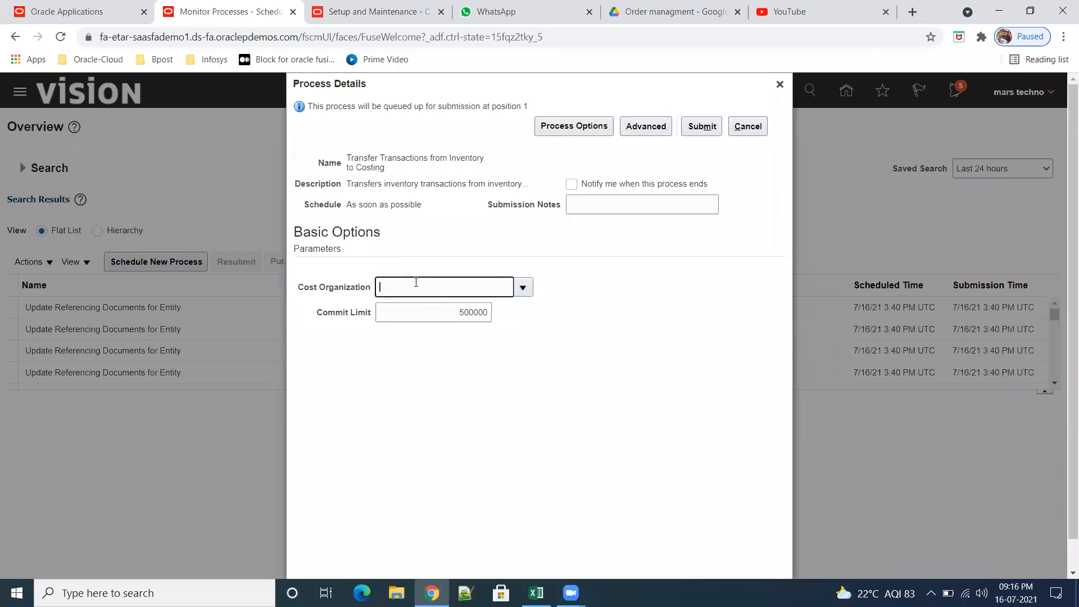
{"action": "type", "text": "sr01"}
{"action": "key", "text": "Tab"}
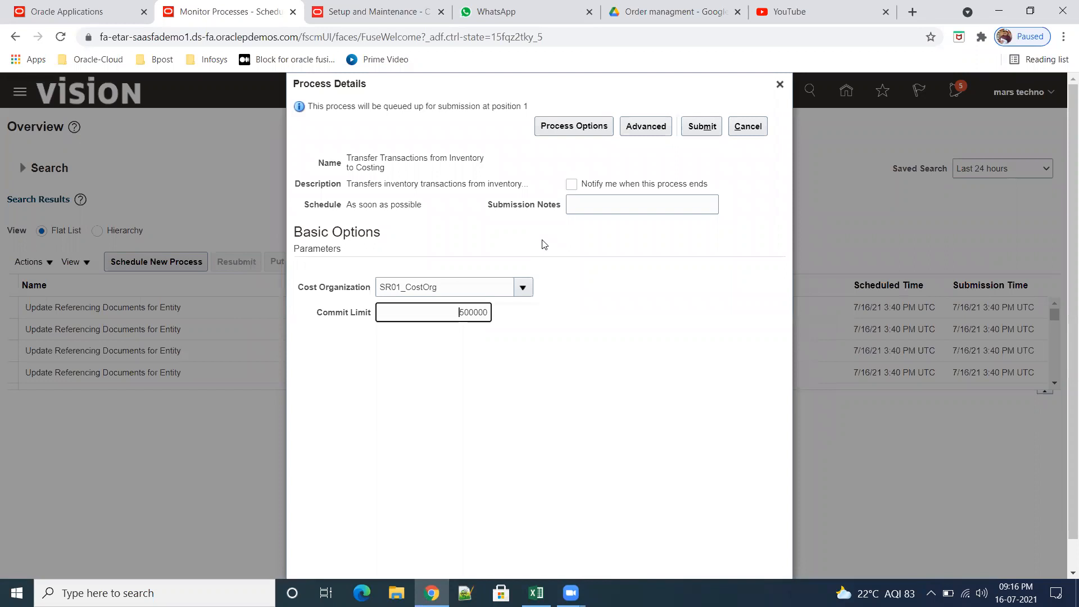
{"action": "left_click", "coordinate": [795, 301]}
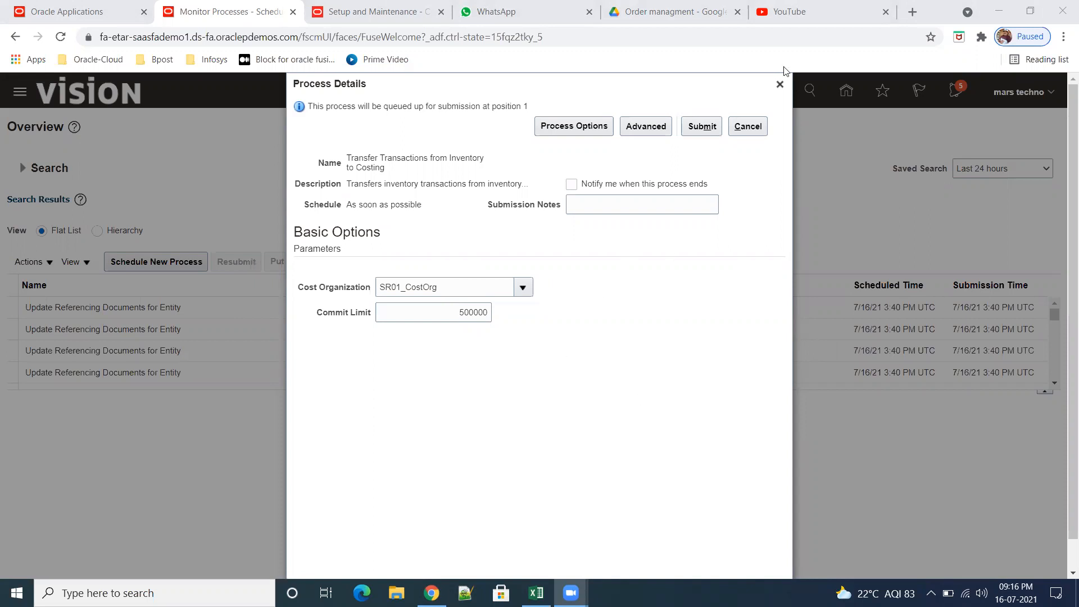
Step: In the advanced options, make the process run using a schedule with the Hourly/Minute frequency
{"action": "left_click", "coordinate": [652, 128]}
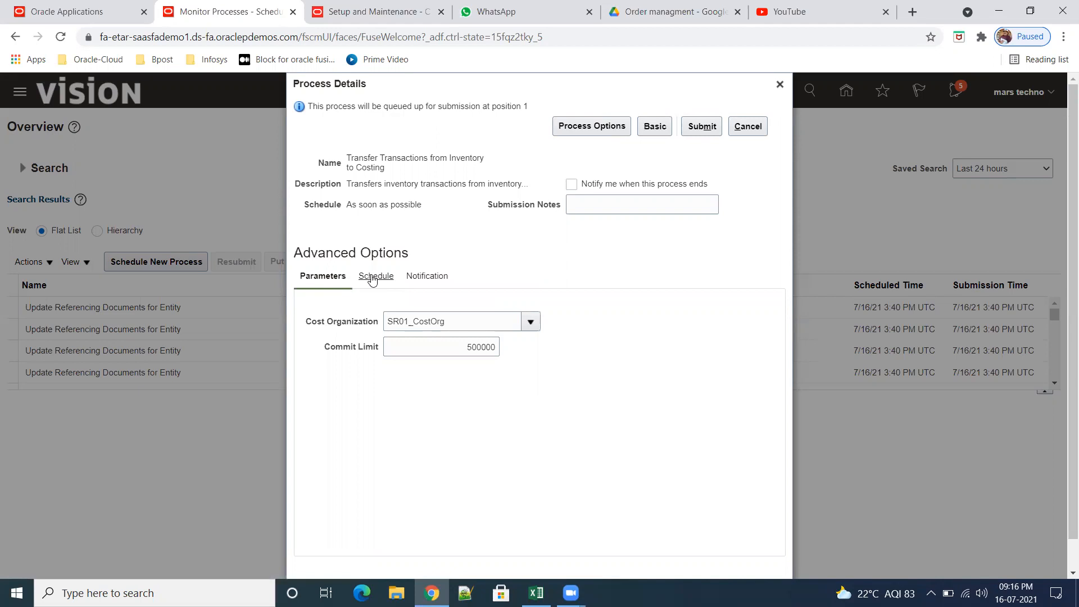
{"action": "left_click", "coordinate": [375, 276]}
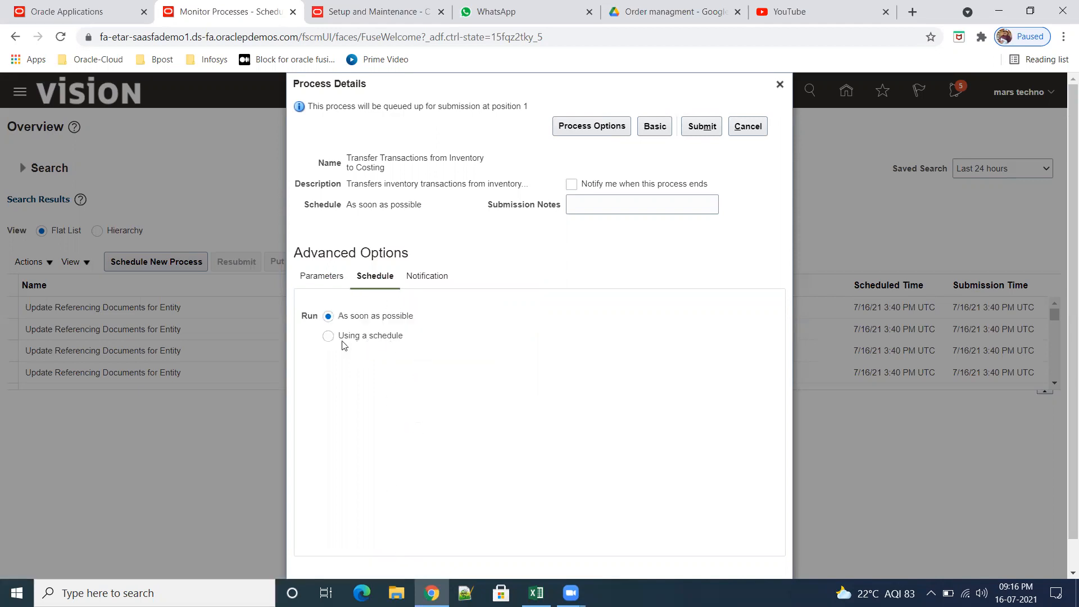
{"action": "left_click", "coordinate": [328, 336]}
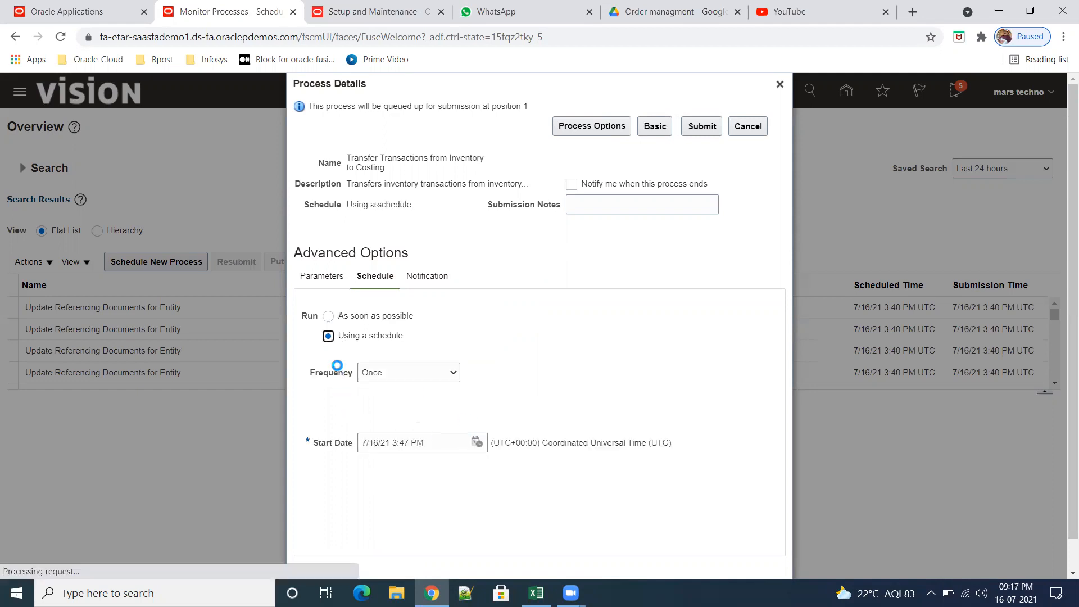
{"action": "left_click", "coordinate": [453, 373]}
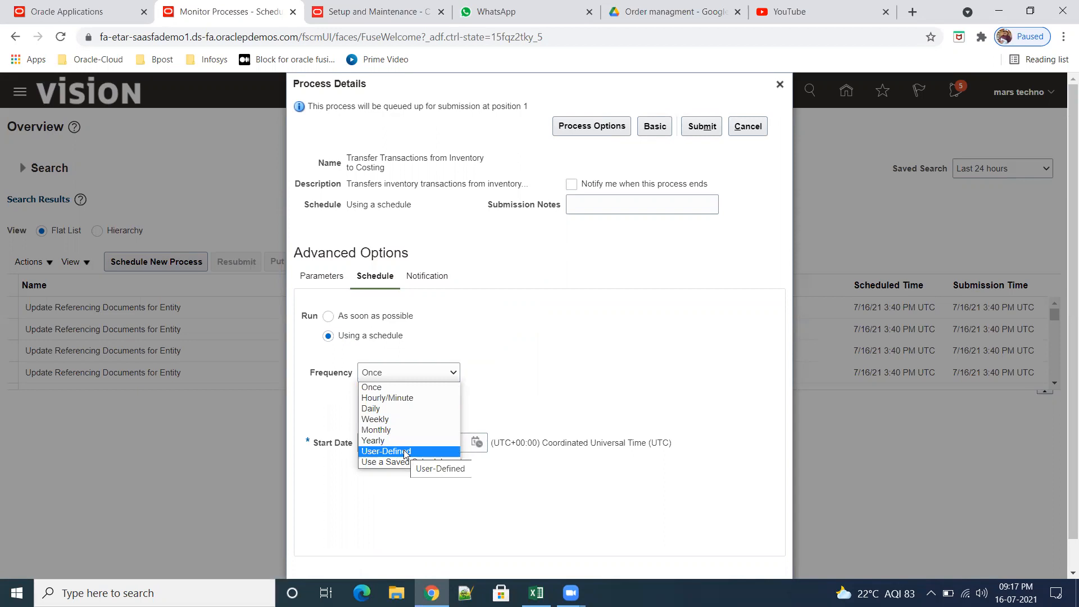
{"action": "left_click", "coordinate": [407, 398]}
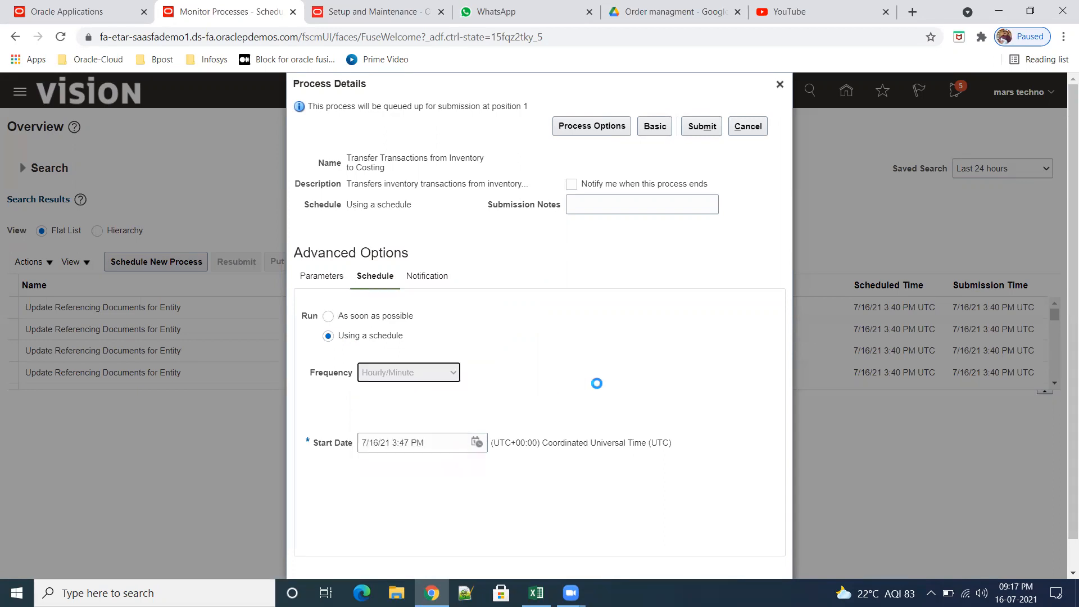
Step: Set the time between runs to 0 hours and 30 minutes
{"action": "left_click", "coordinate": [399, 437]}
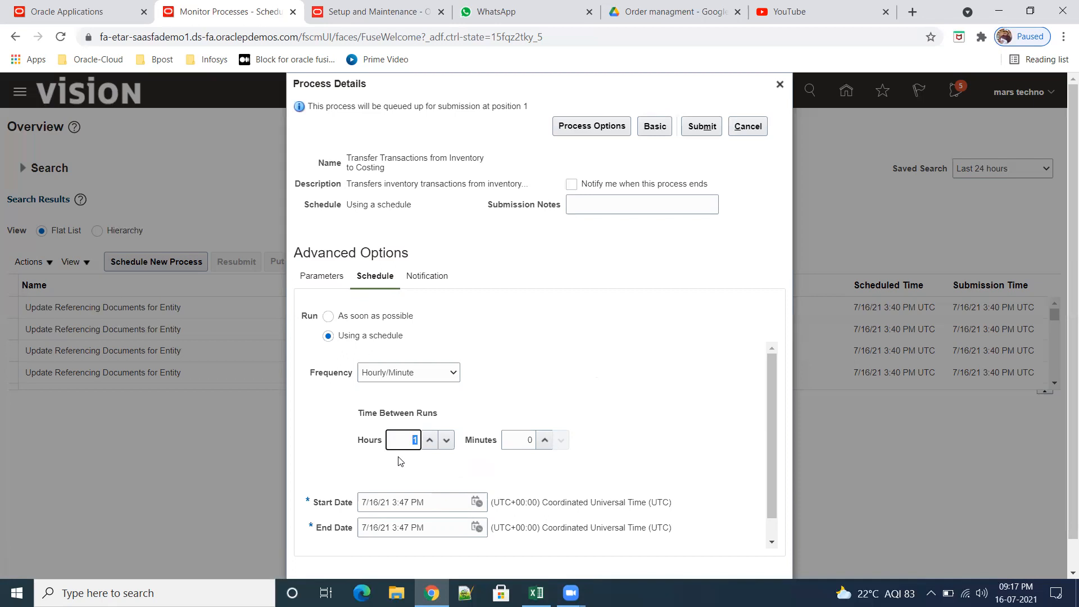
{"action": "type", "text": "0"}
{"action": "key", "text": "Tab"}
{"action": "type", "text": "30"}
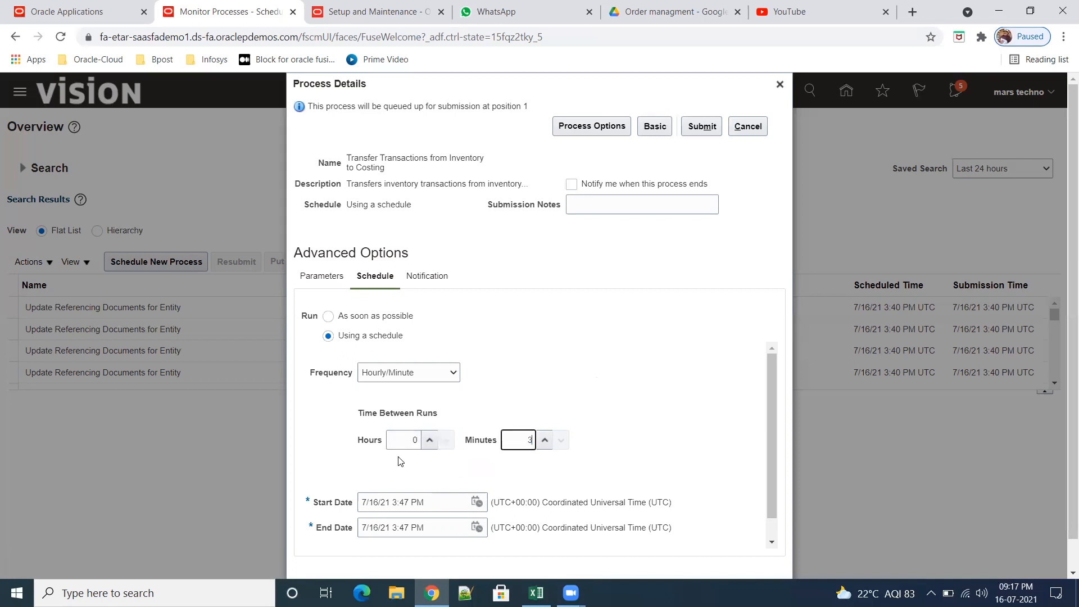
{"action": "key", "text": "Tab"}
Step: Set the schedule's end date to July 31, 2028 at 3:47 PM
{"action": "scroll", "coordinate": [607, 455], "scroll_direction": "down", "scroll_amount": 1}
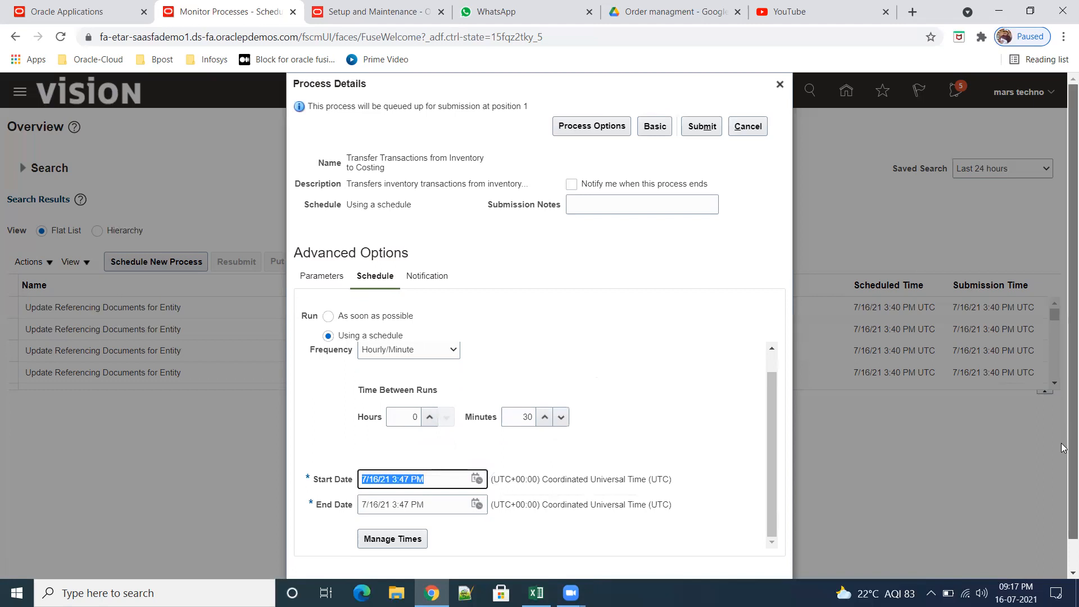
{"action": "scroll", "coordinate": [1065, 384], "scroll_direction": "down", "scroll_amount": 1}
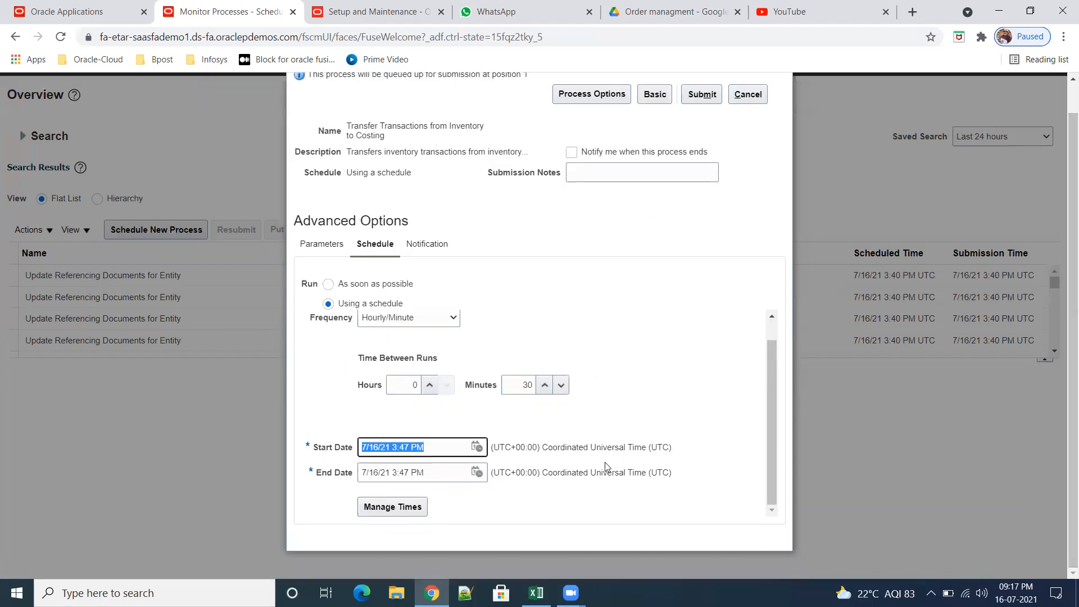
{"action": "left_click", "coordinate": [477, 472]}
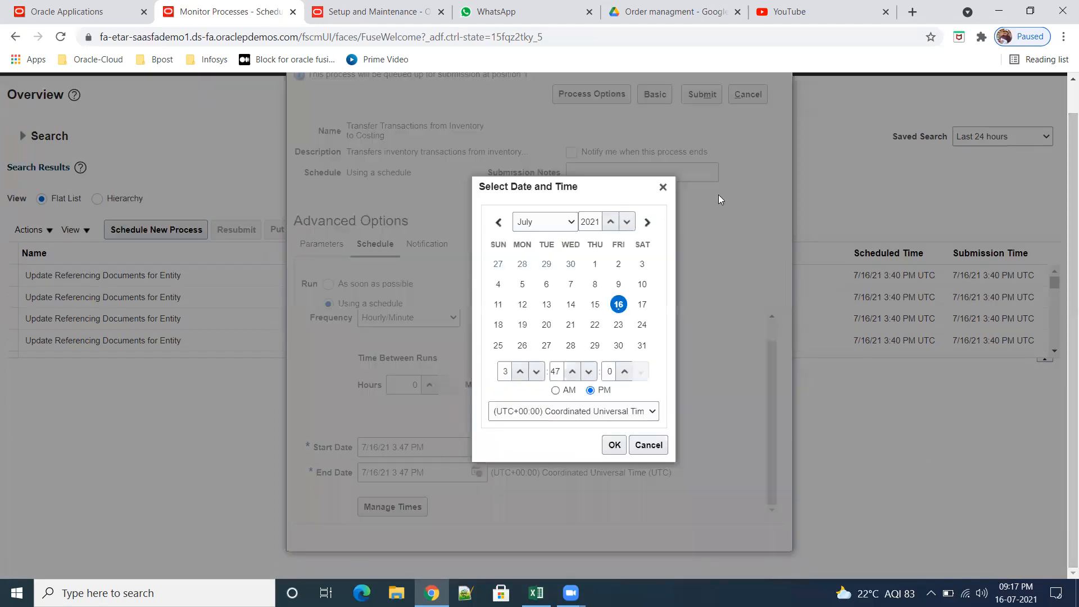
{"action": "left_click", "coordinate": [614, 225]}
{"action": "left_click", "coordinate": [617, 203]}
{"action": "left_click", "coordinate": [616, 204]}
{"action": "left_click", "coordinate": [611, 222]}
{"action": "left_click", "coordinate": [611, 222]}
{"action": "left_click", "coordinate": [611, 222]}
{"action": "left_click", "coordinate": [611, 223]}
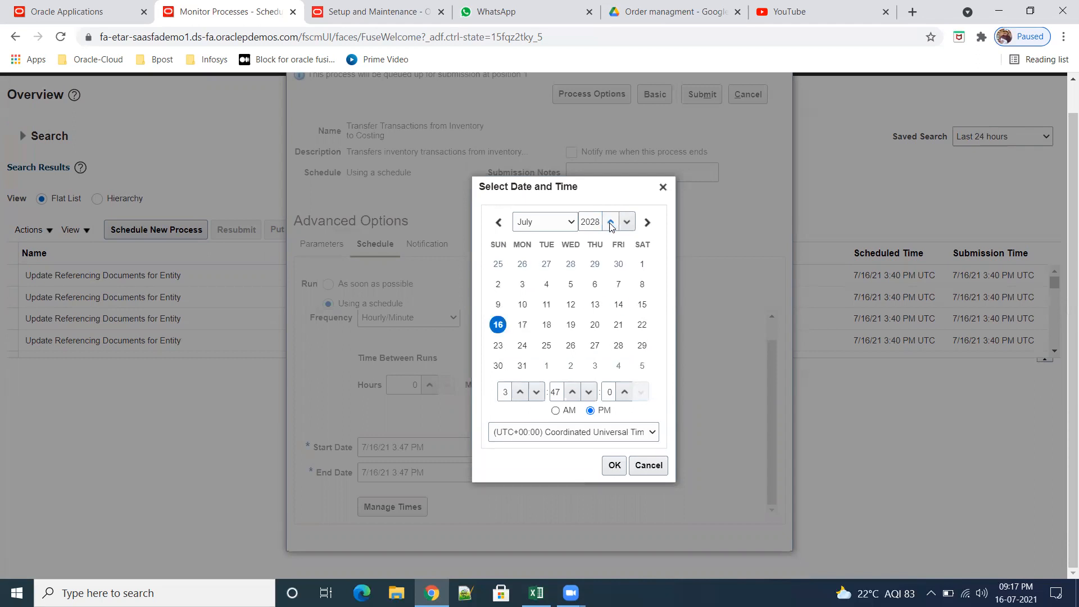
{"action": "left_click", "coordinate": [524, 346]}
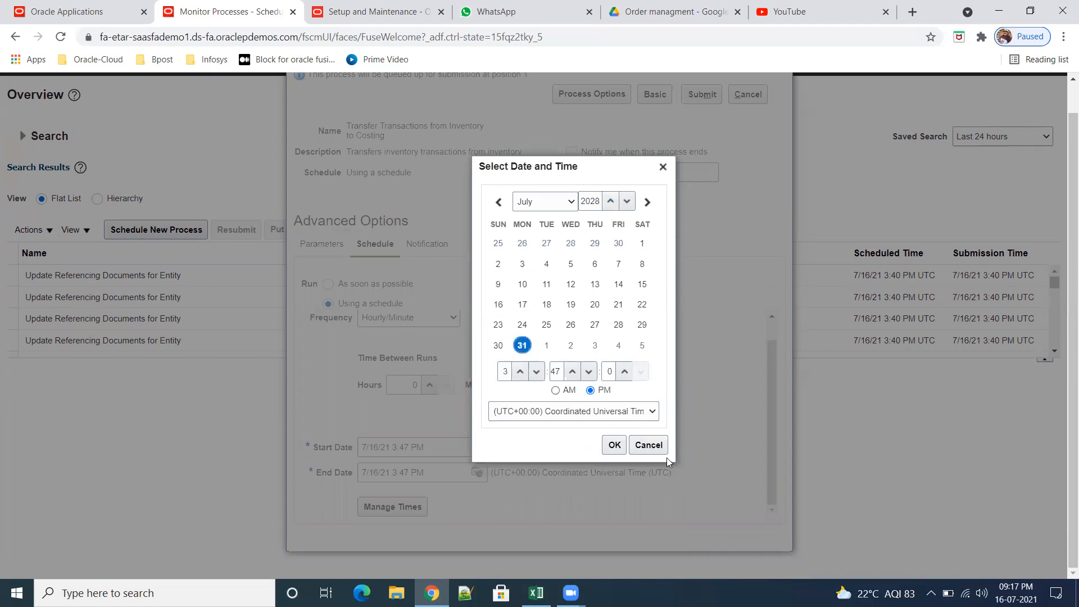
{"action": "left_click", "coordinate": [613, 445]}
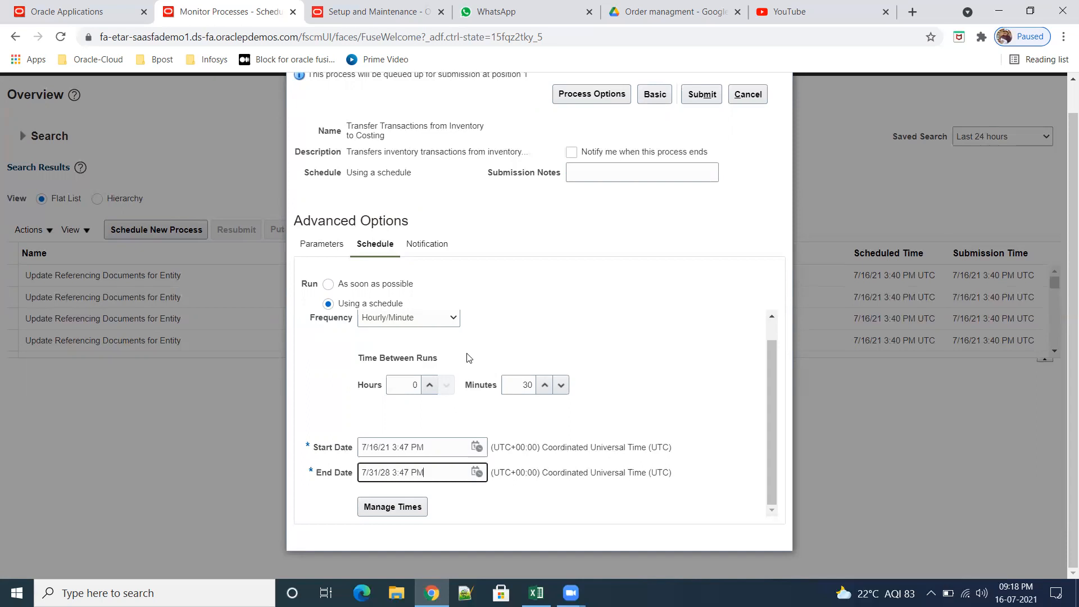
Step: Submit the scheduled process, copy its process ID from the confirmation, and close the message
{"action": "scroll", "coordinate": [691, 445], "scroll_direction": "up", "scroll_amount": 1}
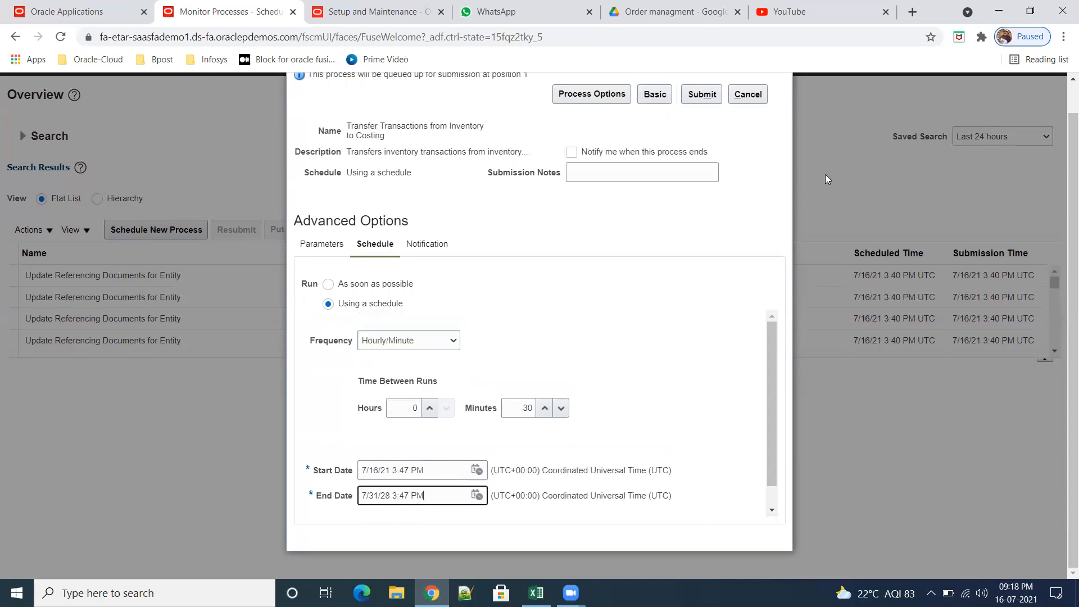
{"action": "left_click", "coordinate": [702, 94]}
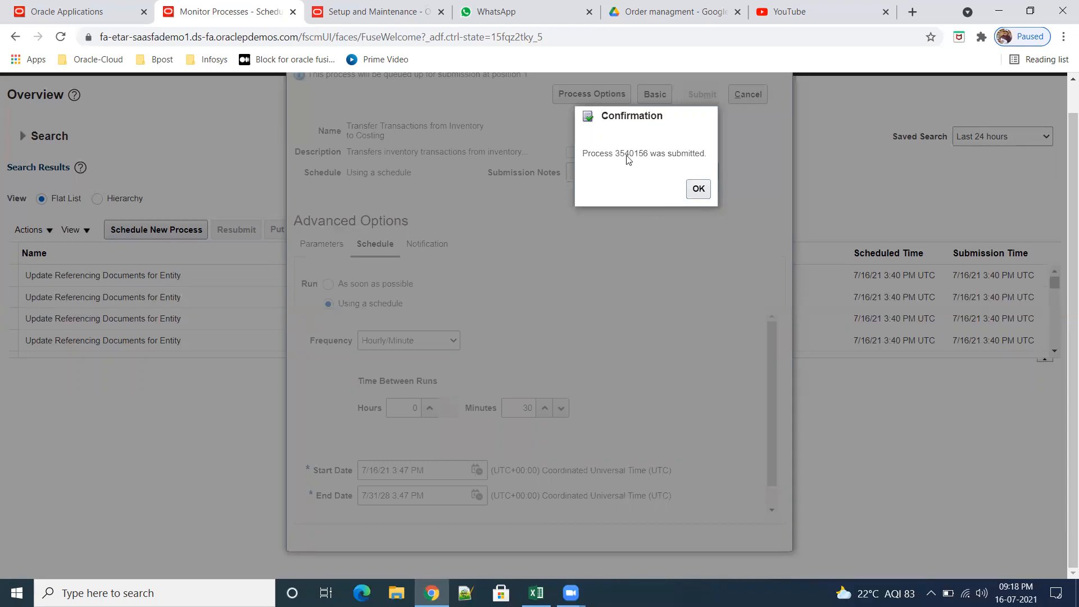
{"action": "double_click", "coordinate": [628, 155]}
{"action": "key", "text": "ctrl+c"}
{"action": "left_click", "coordinate": [699, 188]}
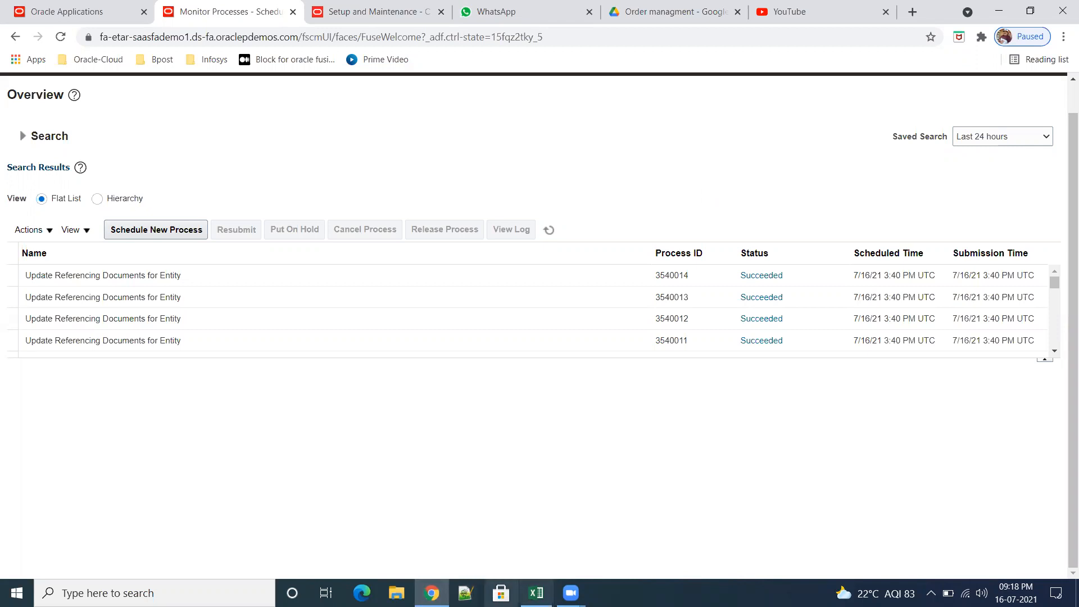
Step: Switch to Notepad++ and paste the process ID on line 55, below the log text in the new 2 file
{"action": "left_click", "coordinate": [465, 593]}
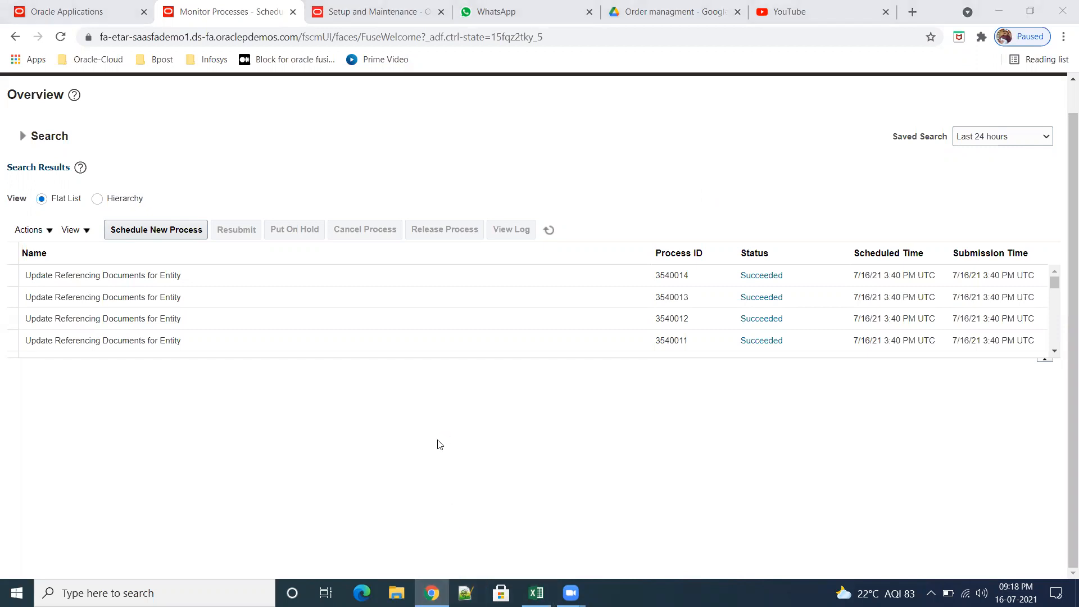
{"action": "left_click", "coordinate": [634, 411]}
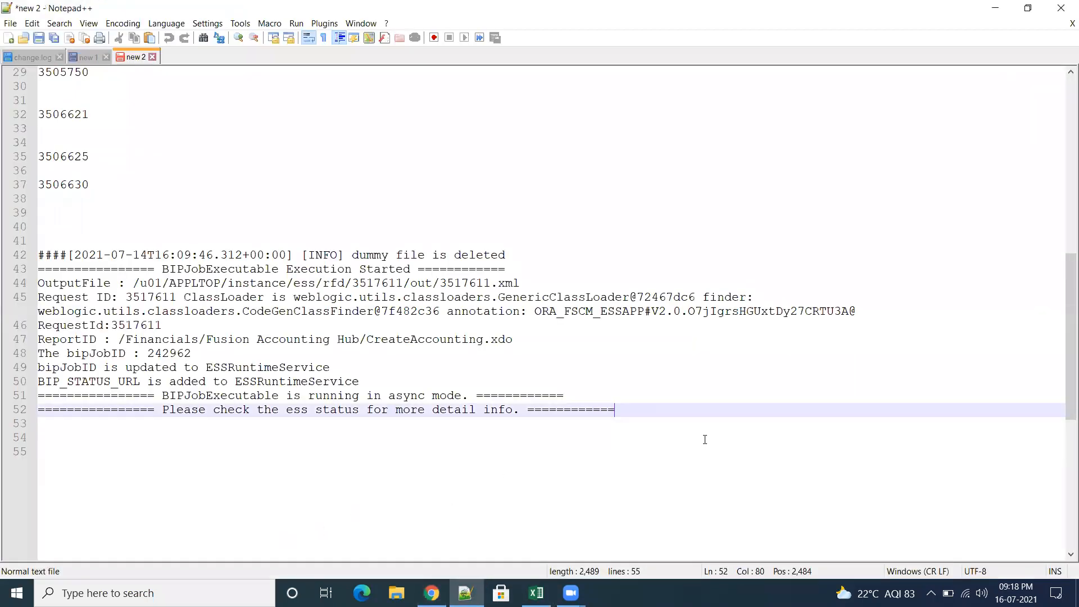
{"action": "key", "text": "Return"}
{"action": "key", "text": "Return"}
{"action": "key", "text": "Return"}
{"action": "key", "text": "ctrl+v"}
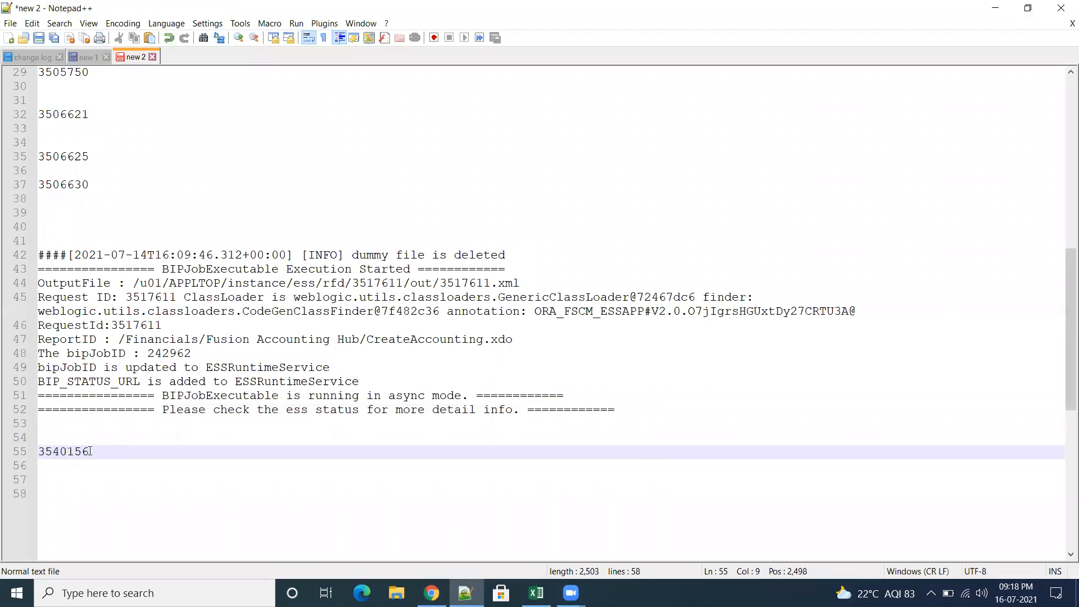
Step: Add the note "--- let" after the pasted process ID on line 55
{"action": "left_click_drag", "start_coordinate": [90, 453], "coordinate": [37, 453]}
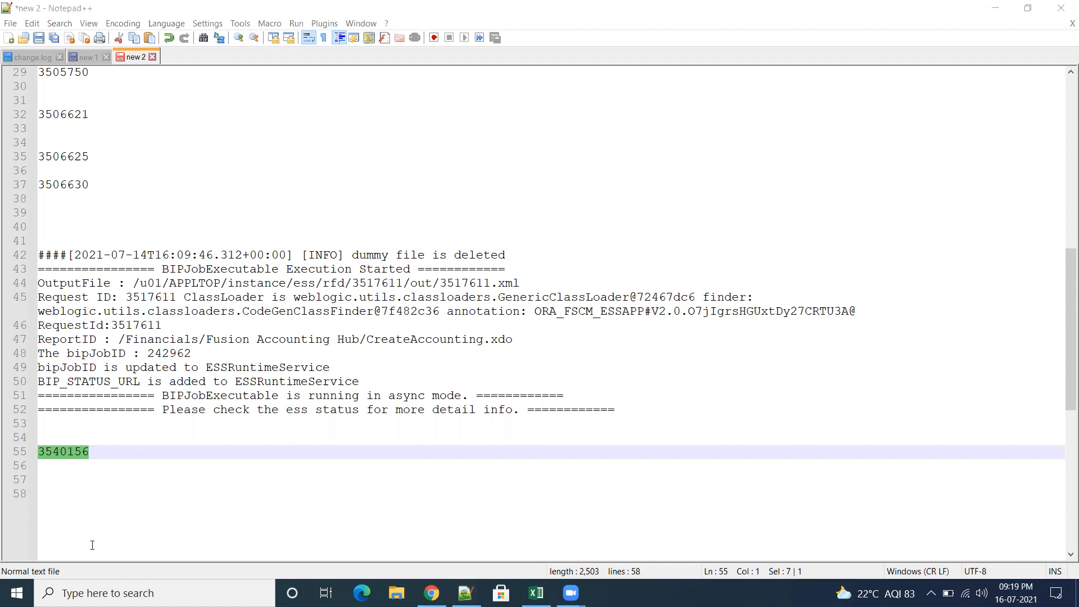
{"action": "left_click", "coordinate": [158, 451]}
{"action": "type", "text": "--- let"}
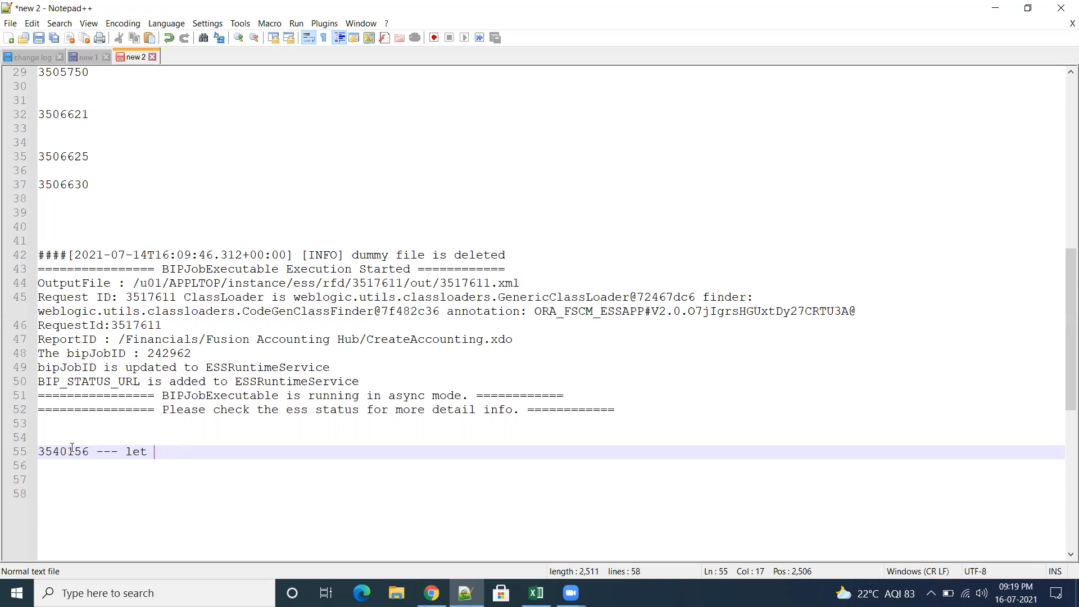
{"action": "left_click_drag", "start_coordinate": [89, 453], "coordinate": [37, 453]}
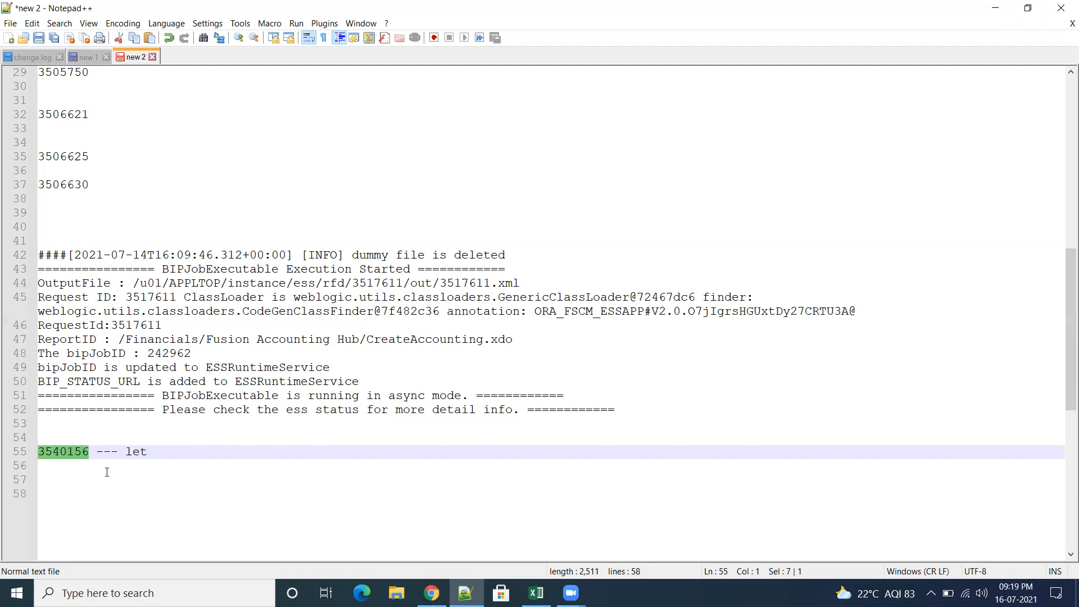
{"action": "left_click", "coordinate": [108, 493]}
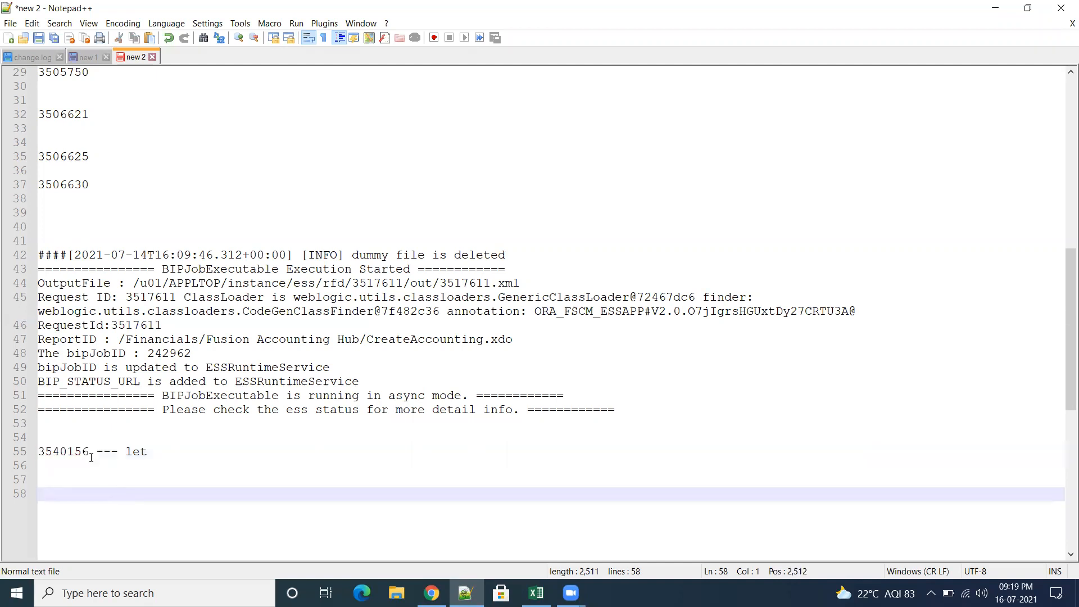
{"action": "left_click", "coordinate": [87, 453]}
{"action": "left_click_drag", "start_coordinate": [81, 457], "coordinate": [38, 454]}
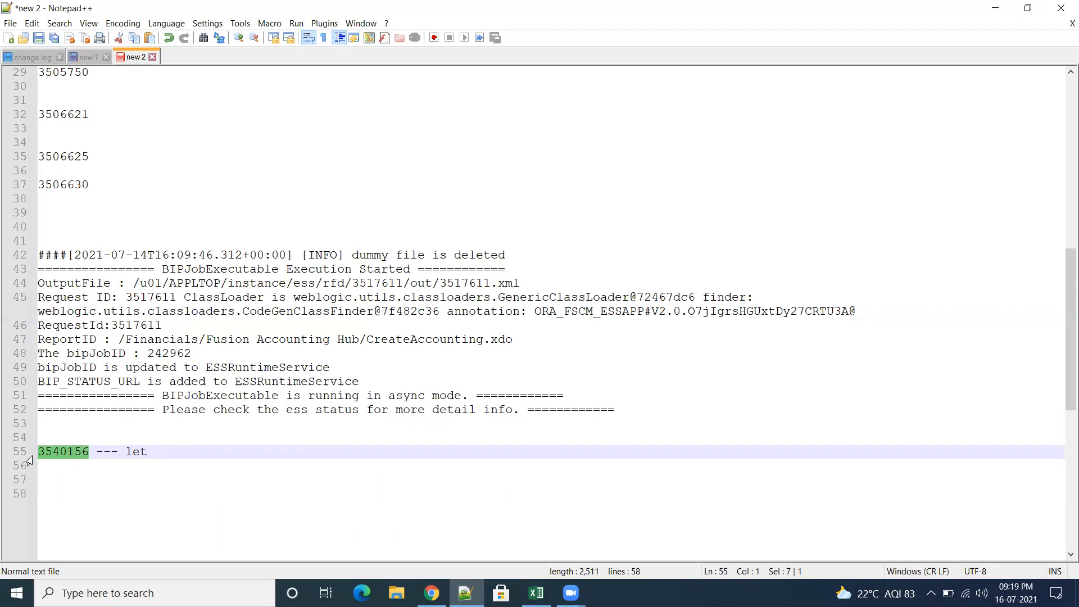
{"action": "left_click", "coordinate": [84, 478]}
Step: Select the noted process ID on line 55 and switch back to the Scheduled Processes page in Chrome
{"action": "double_click", "coordinate": [65, 453]}
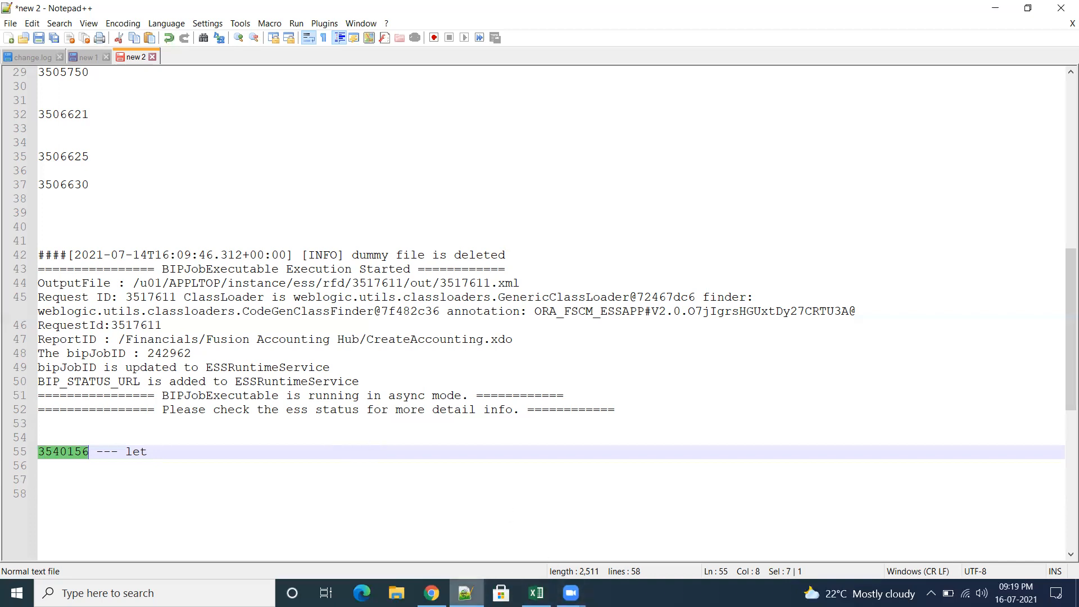
{"action": "mouse_move", "coordinate": [431, 593]}
{"action": "left_click", "coordinate": [447, 549]}
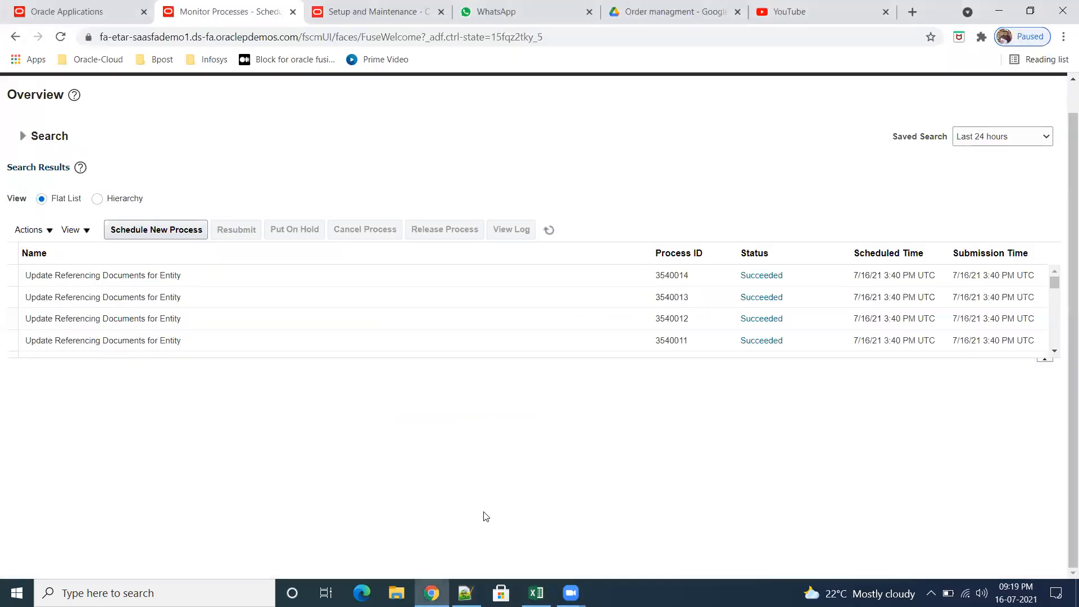
Step: Refresh the process list and copy the process ID of the inventory-to-costing transfer that has no scheduled time
{"action": "scroll", "coordinate": [495, 527], "scroll_direction": "up", "scroll_amount": 1}
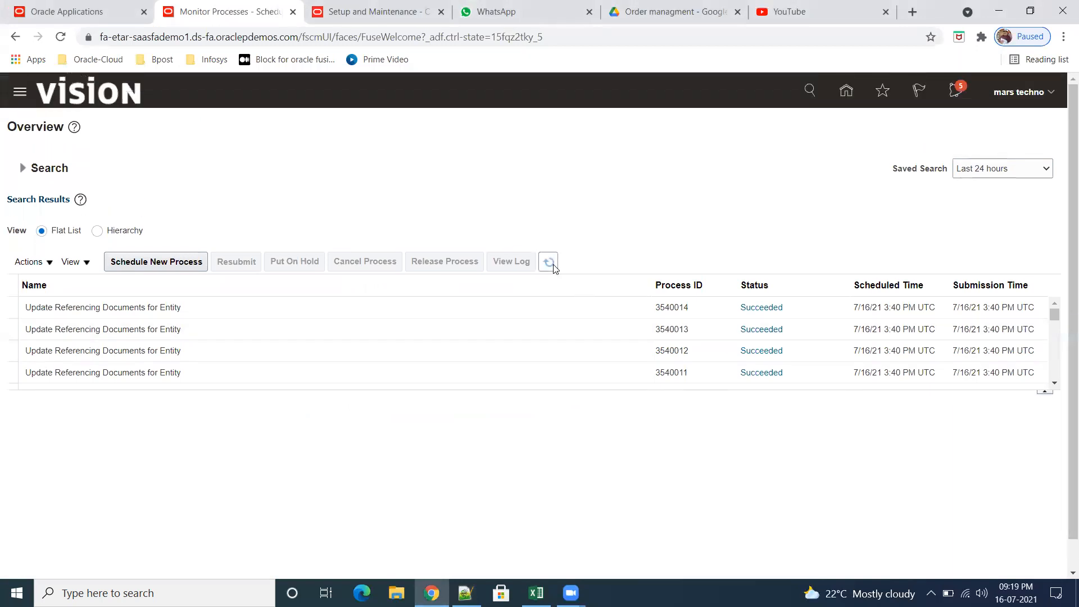
{"action": "left_click", "coordinate": [553, 263]}
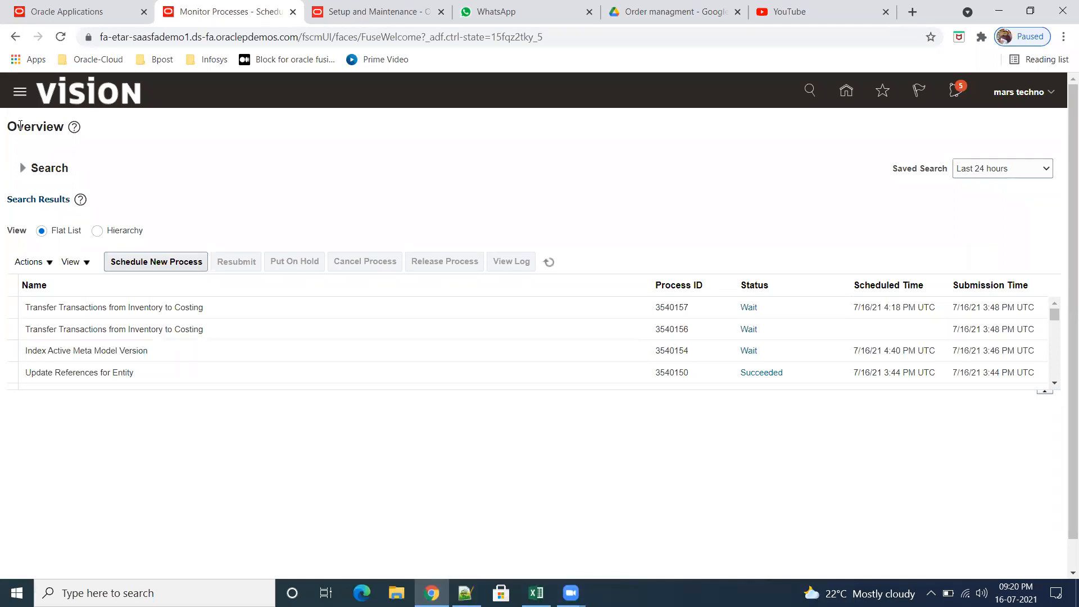
{"action": "left_click", "coordinate": [23, 168]}
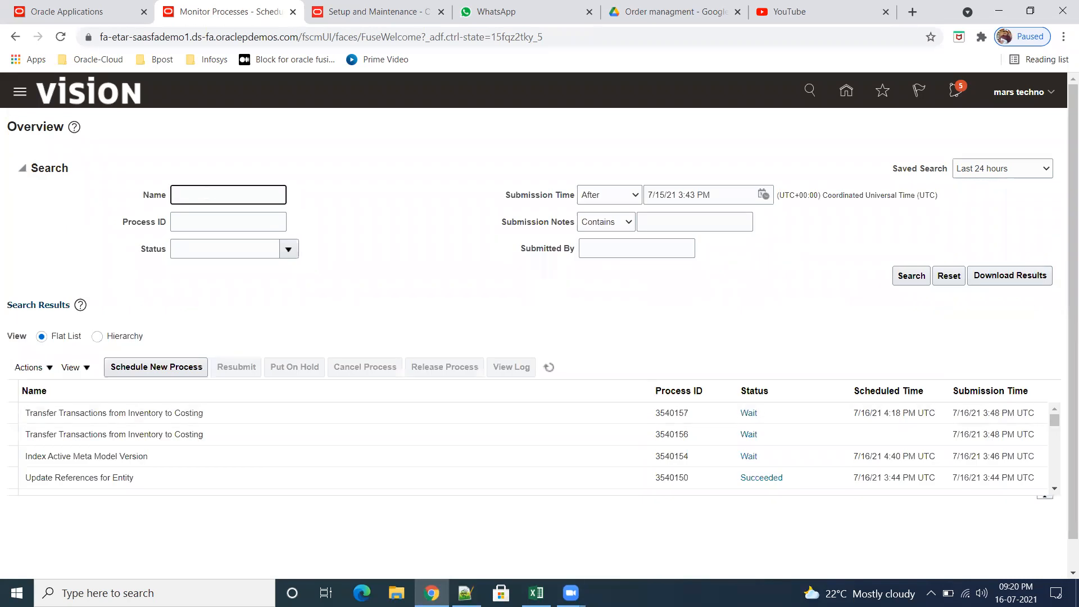
{"action": "left_click", "coordinate": [690, 437]}
{"action": "left_click_drag", "start_coordinate": [658, 434], "coordinate": [695, 436]}
{"action": "key", "text": "ctrl+c"}
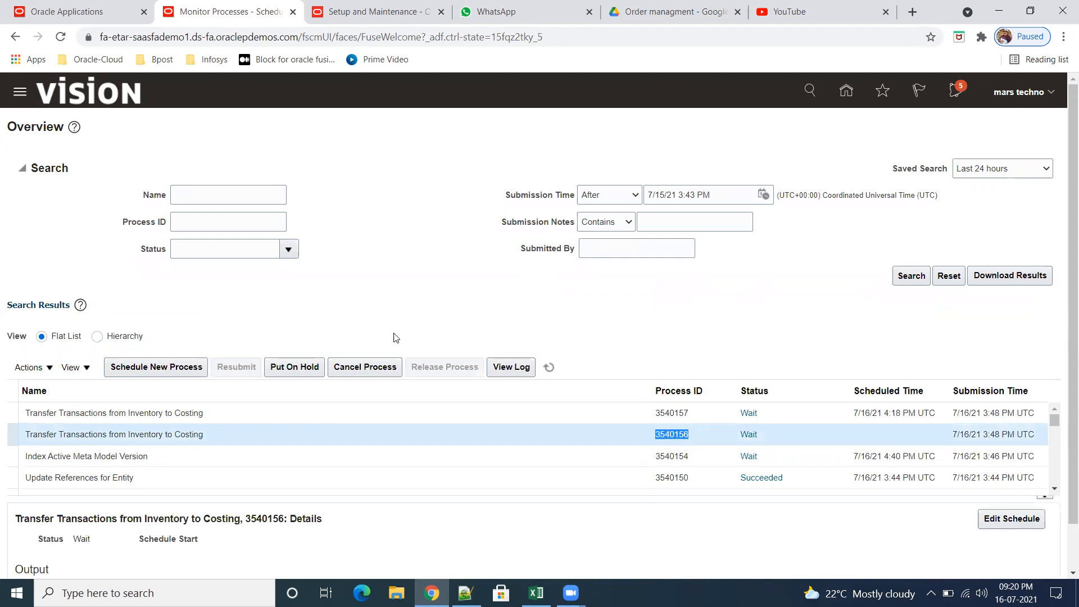
Step: Search the scheduled processes by process ID 3540156
{"action": "left_click", "coordinate": [194, 197]}
{"action": "key", "text": "ctrl+v"}
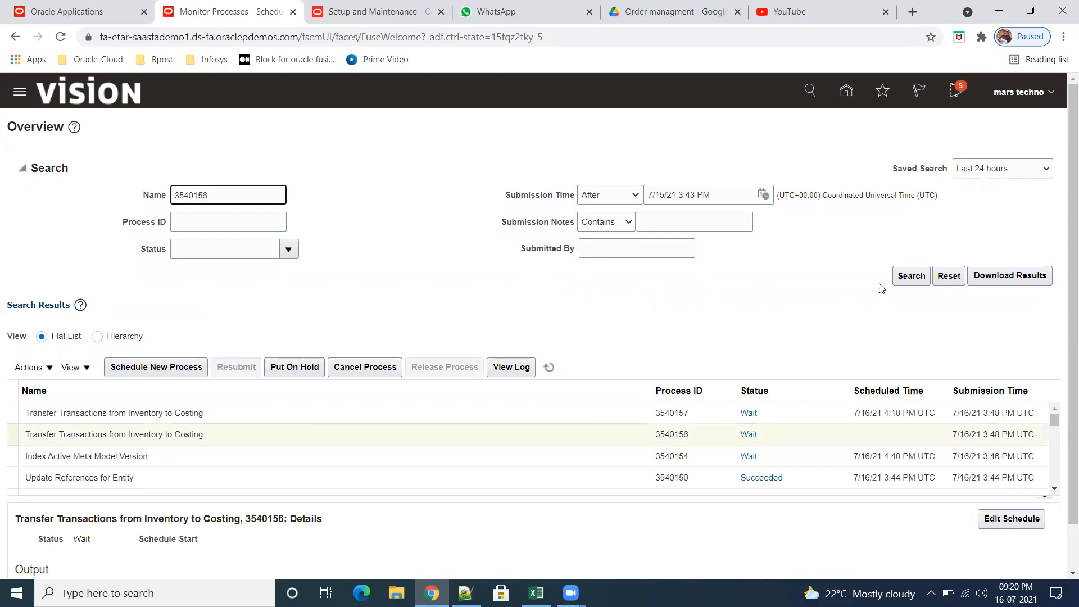
{"action": "key", "text": "ctrl+a"}
{"action": "key", "text": "ctrl+c"}
{"action": "key", "text": "BackSpace"}
{"action": "left_click", "coordinate": [224, 220]}
{"action": "key", "text": "ctrl+v"}
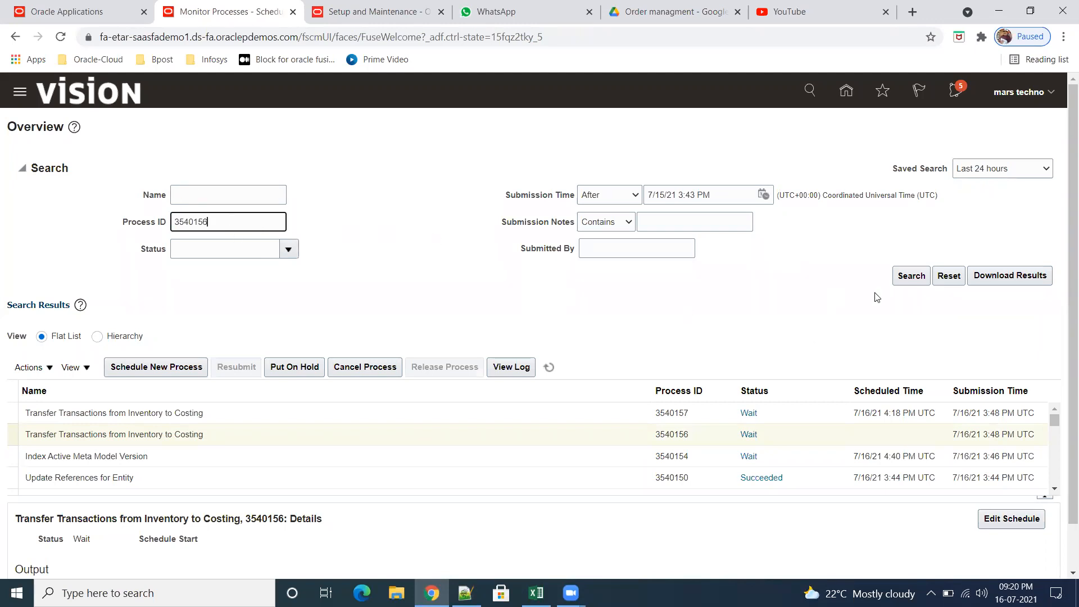
{"action": "left_click", "coordinate": [897, 281]}
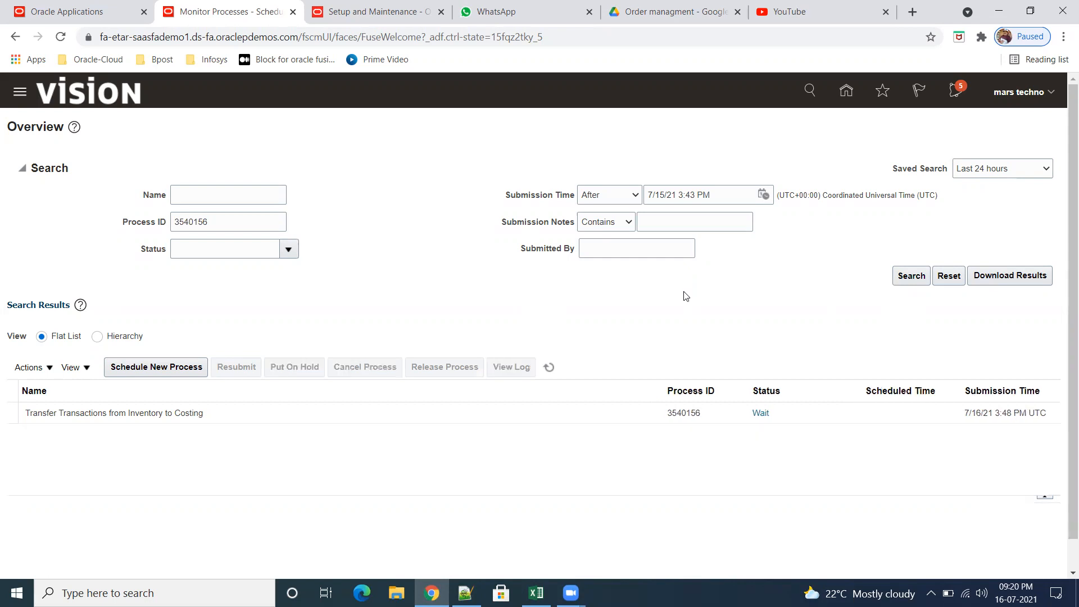
Step: Open the schedule of the found transfer process, review its frequency and calculated run times, and leave it without changes
{"action": "left_click", "coordinate": [802, 413]}
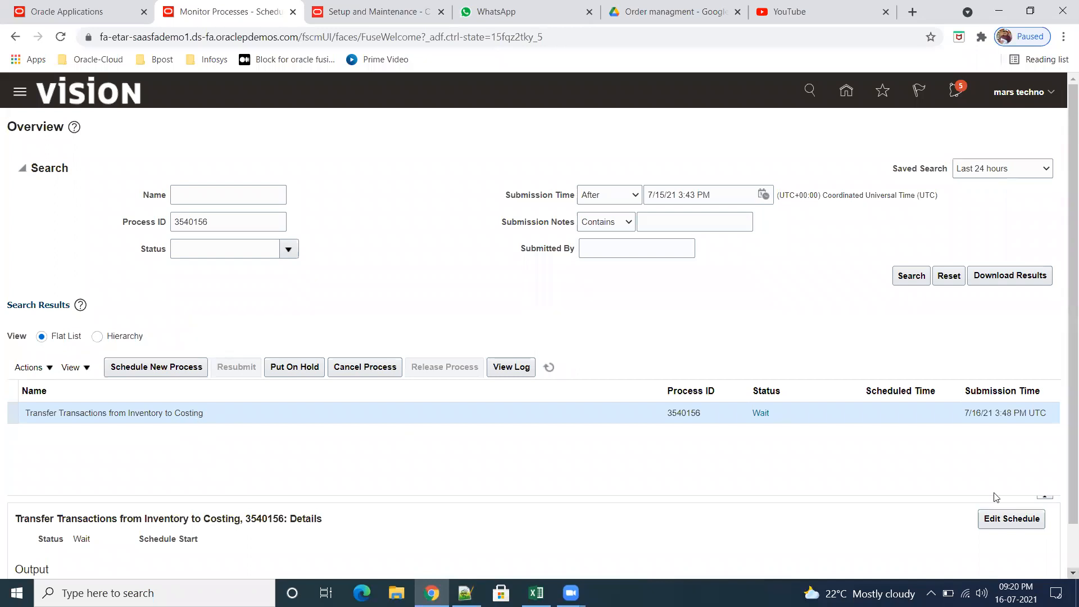
{"action": "left_click", "coordinate": [1020, 527]}
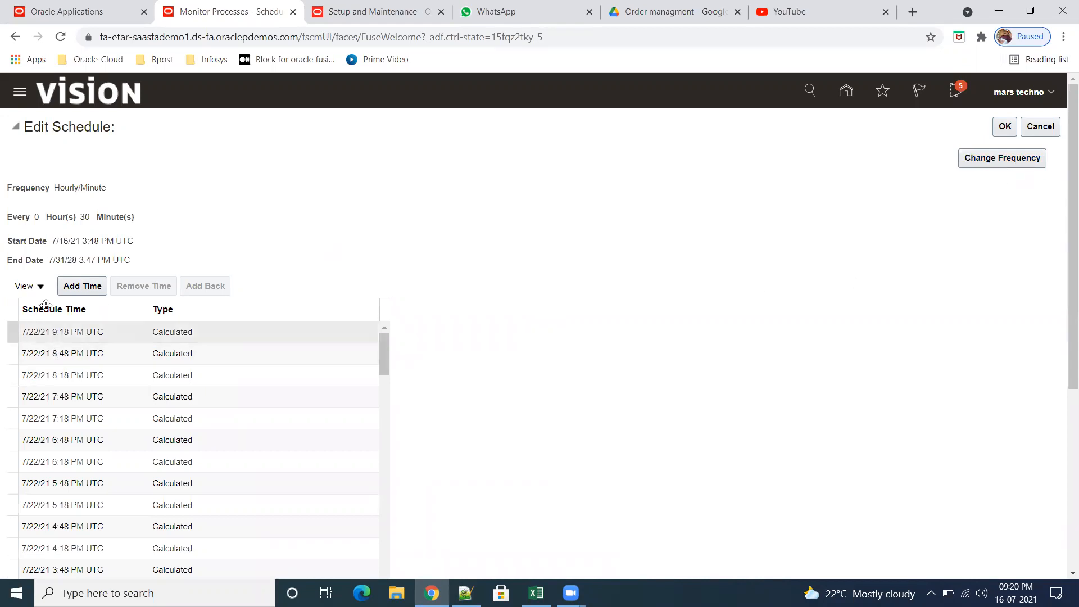
{"action": "left_click", "coordinate": [35, 351]}
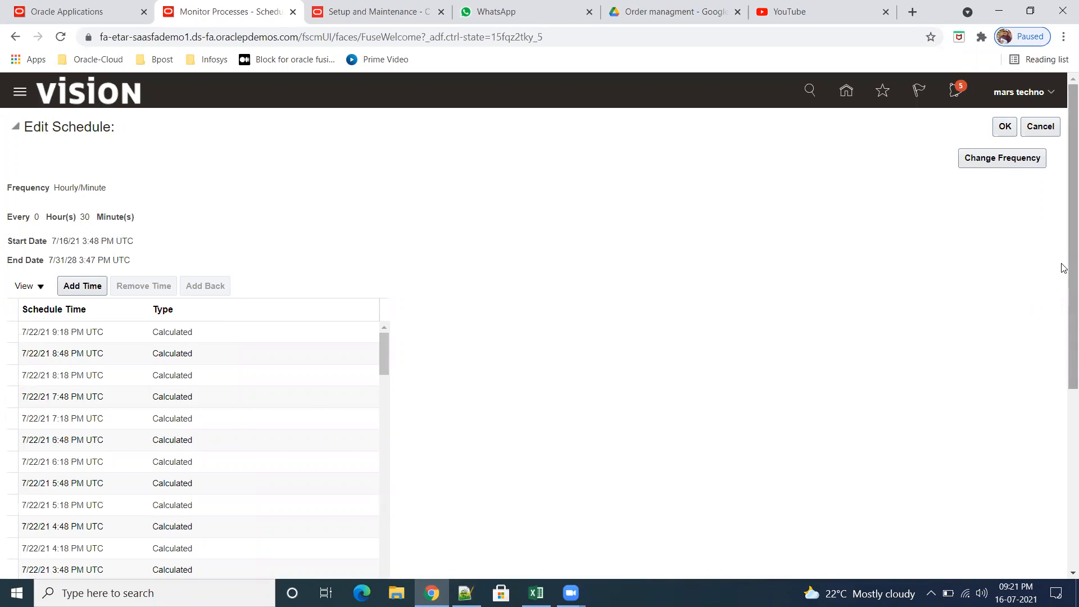
{"action": "scroll", "coordinate": [1060, 281], "scroll_direction": "down", "scroll_amount": 5}
{"action": "scroll", "coordinate": [270, 434], "scroll_direction": "down", "scroll_amount": 10}
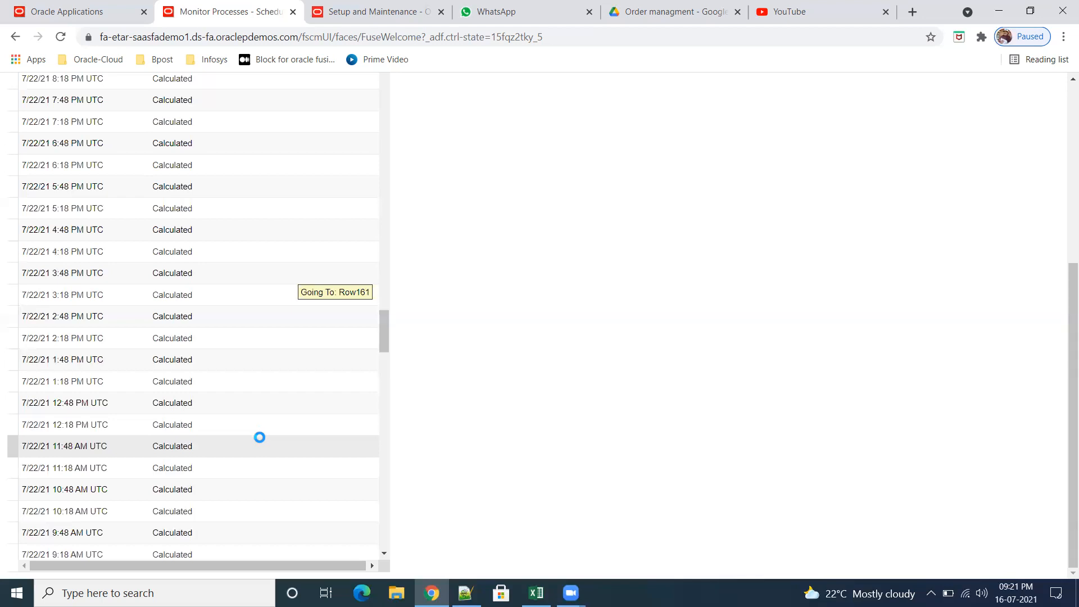
{"action": "scroll", "coordinate": [259, 437], "scroll_direction": "down", "scroll_amount": 5}
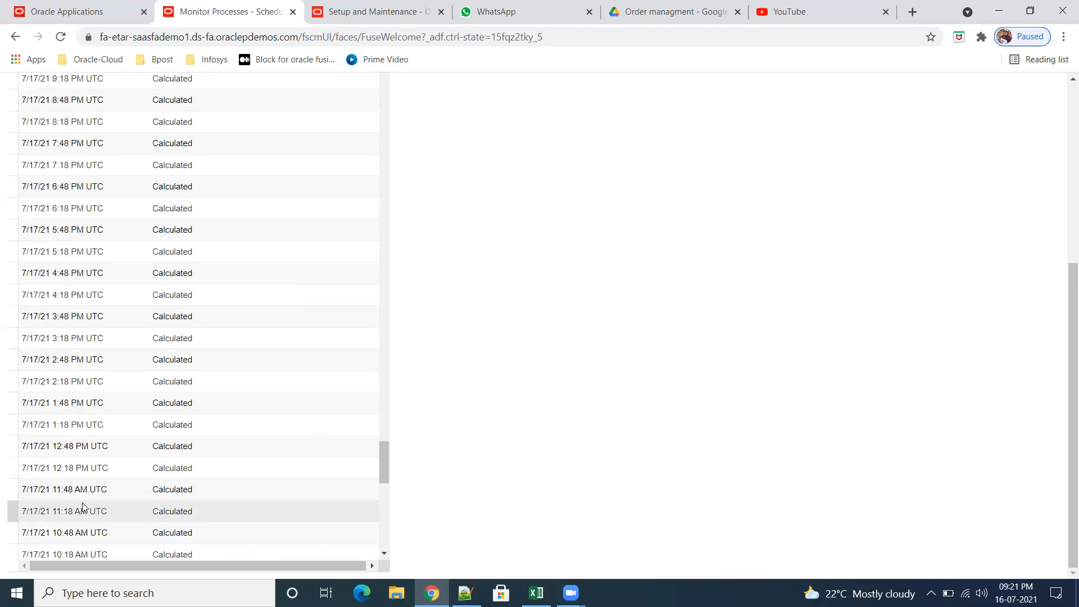
{"action": "scroll", "coordinate": [910, 412], "scroll_direction": "up", "scroll_amount": 5}
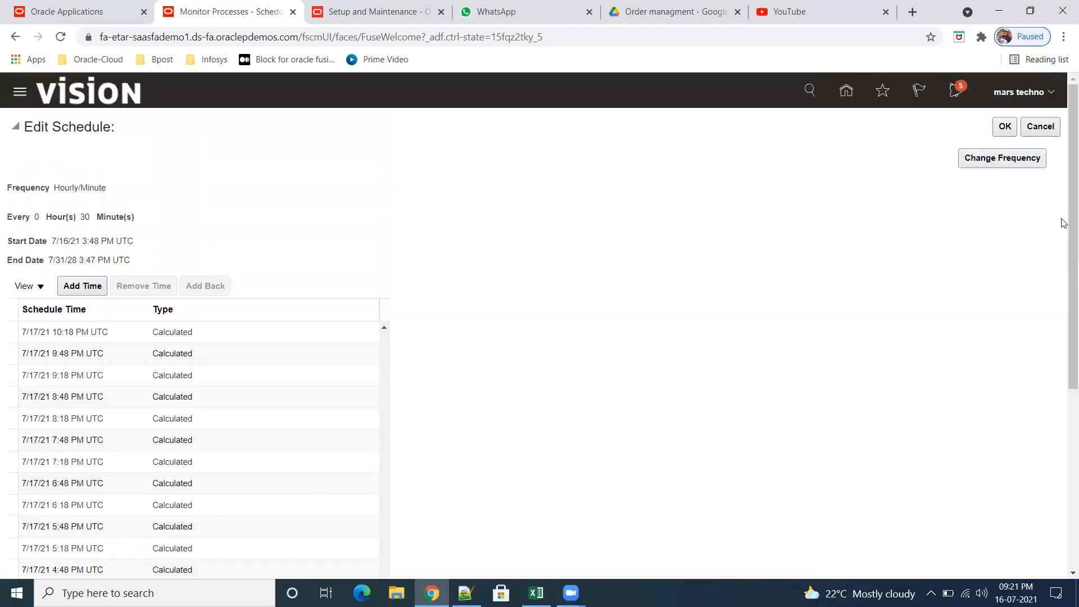
{"action": "left_click", "coordinate": [1040, 126]}
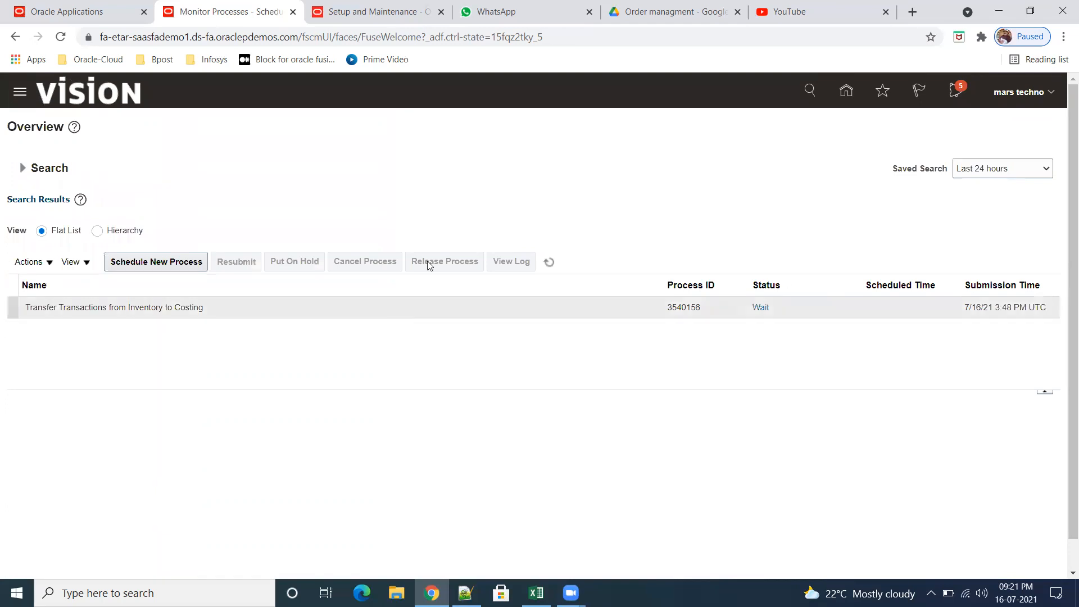
Step: Clear the process ID criterion and search again to list all processes from the last 24 hours
{"action": "left_click", "coordinate": [21, 172]}
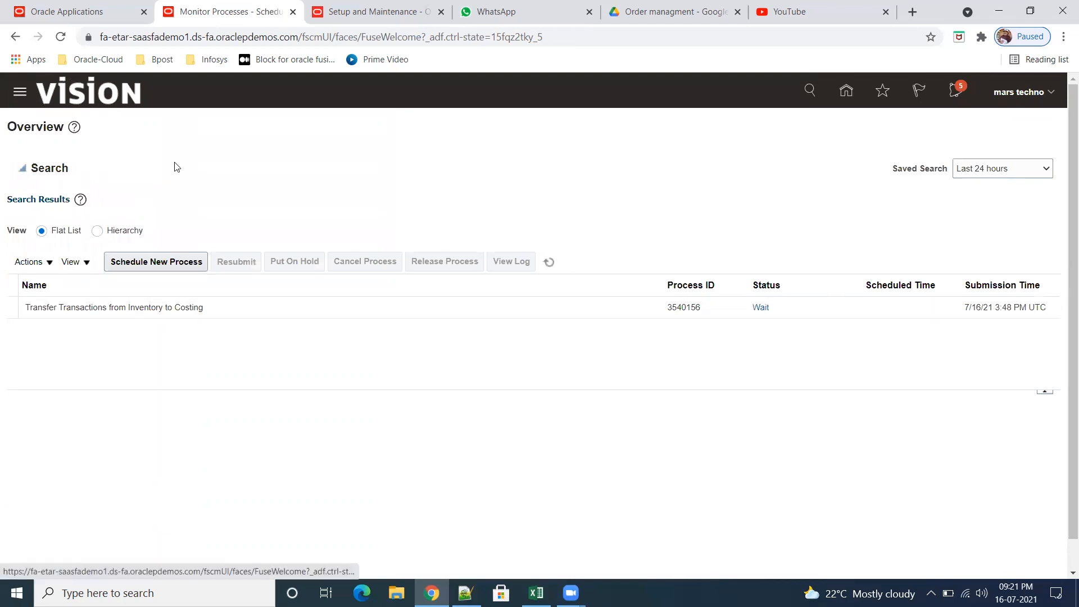
{"action": "left_click", "coordinate": [242, 226]}
{"action": "key", "text": "ctrl+a"}
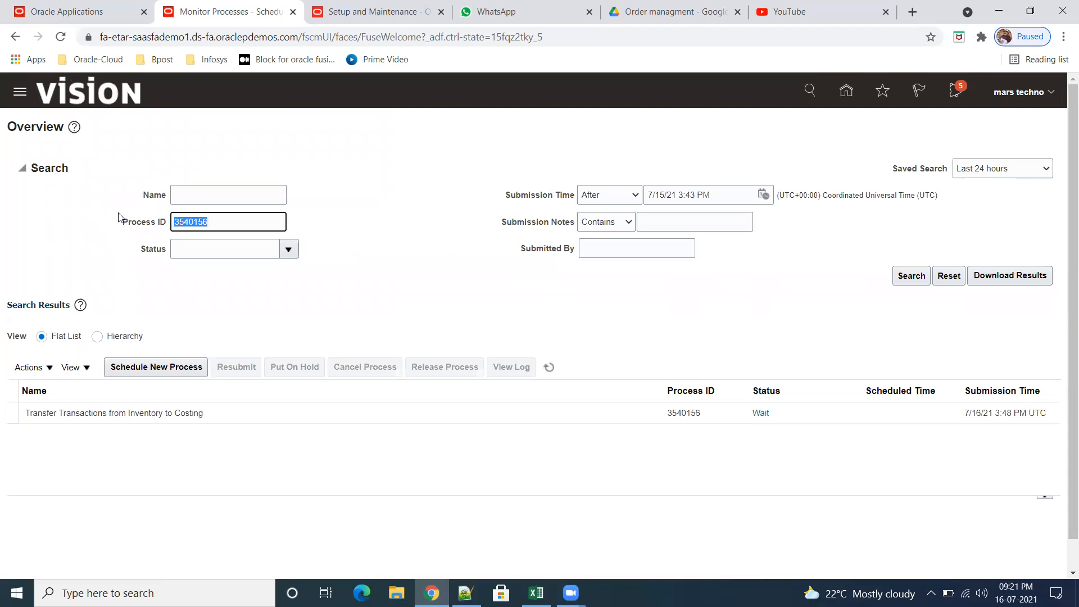
{"action": "key", "text": "BackSpace"}
{"action": "left_click", "coordinate": [921, 279]}
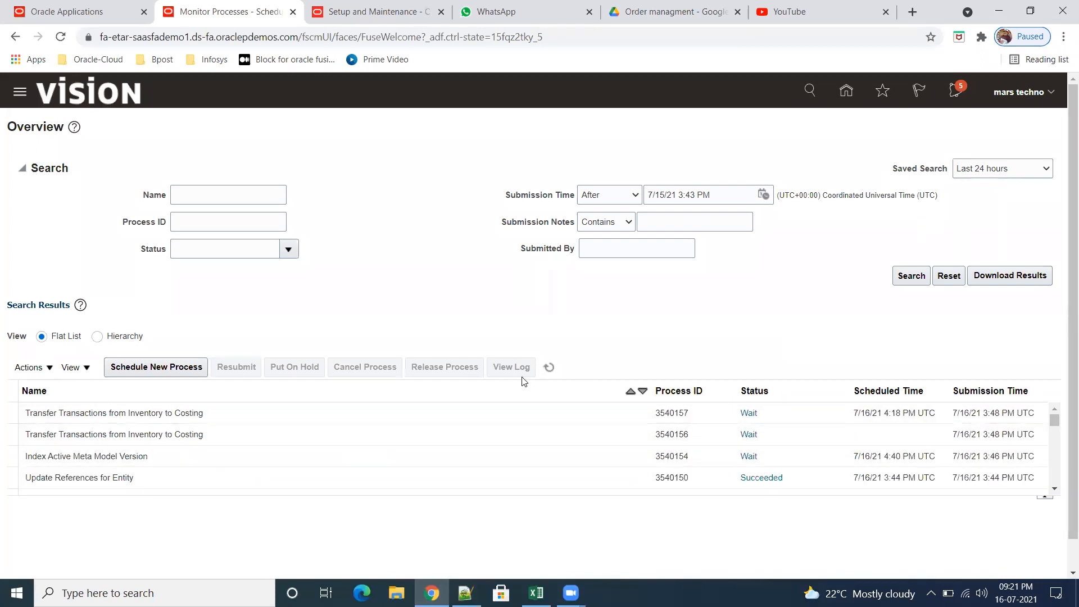
Step: Refresh the process list repeatedly and check the status and details of transfer processes 3540156 and 3540157
{"action": "left_click", "coordinate": [549, 367]}
{"action": "left_click", "coordinate": [549, 368]}
{"action": "left_click", "coordinate": [549, 367]}
{"action": "left_click", "coordinate": [552, 367]}
{"action": "left_click", "coordinate": [549, 367]}
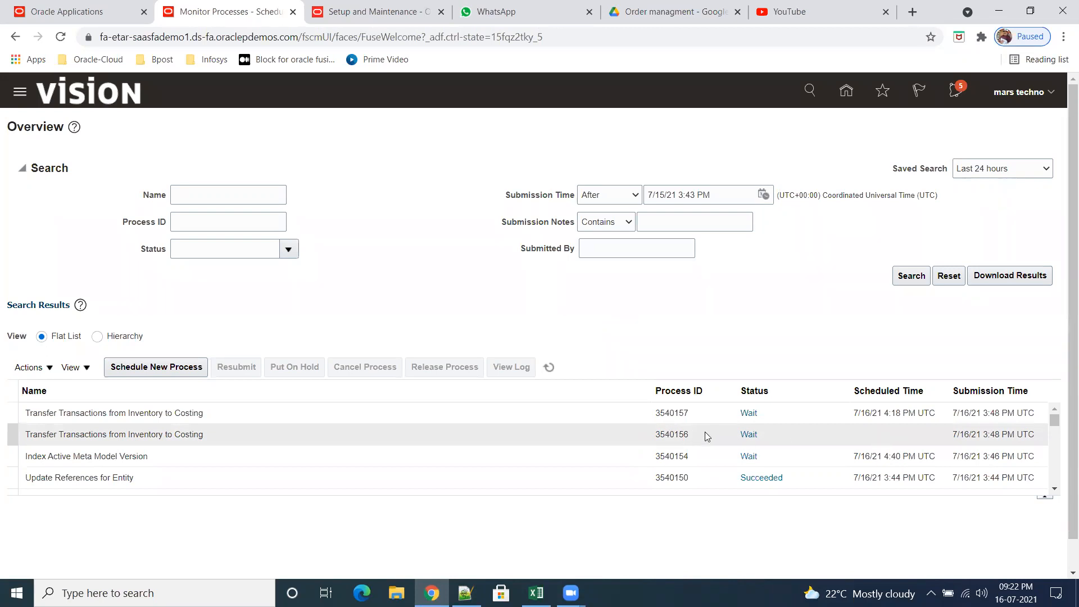
{"action": "left_click", "coordinate": [658, 438]}
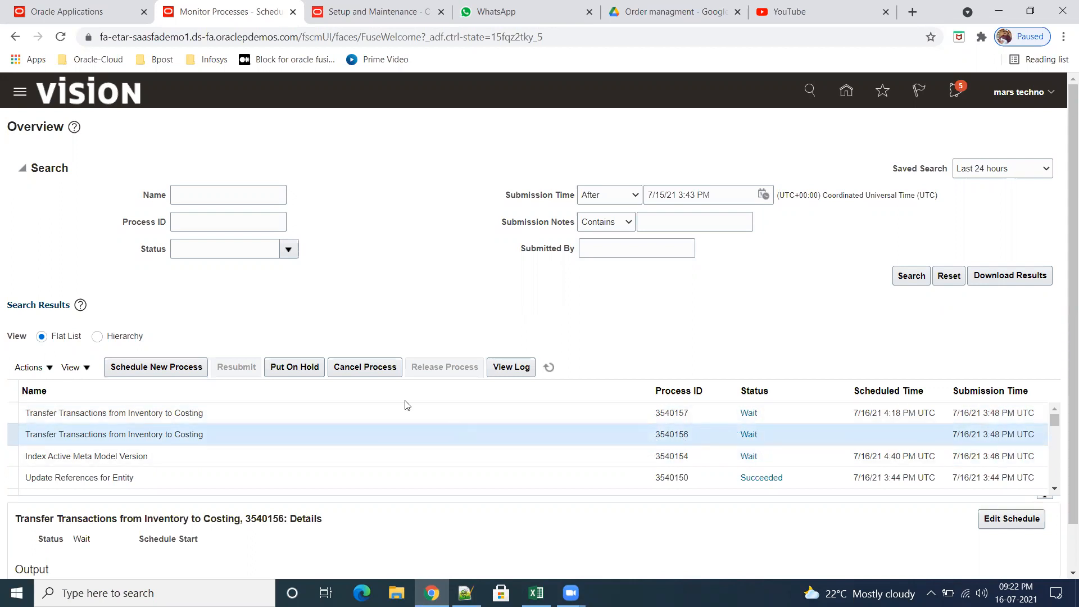
{"action": "left_click", "coordinate": [549, 367]}
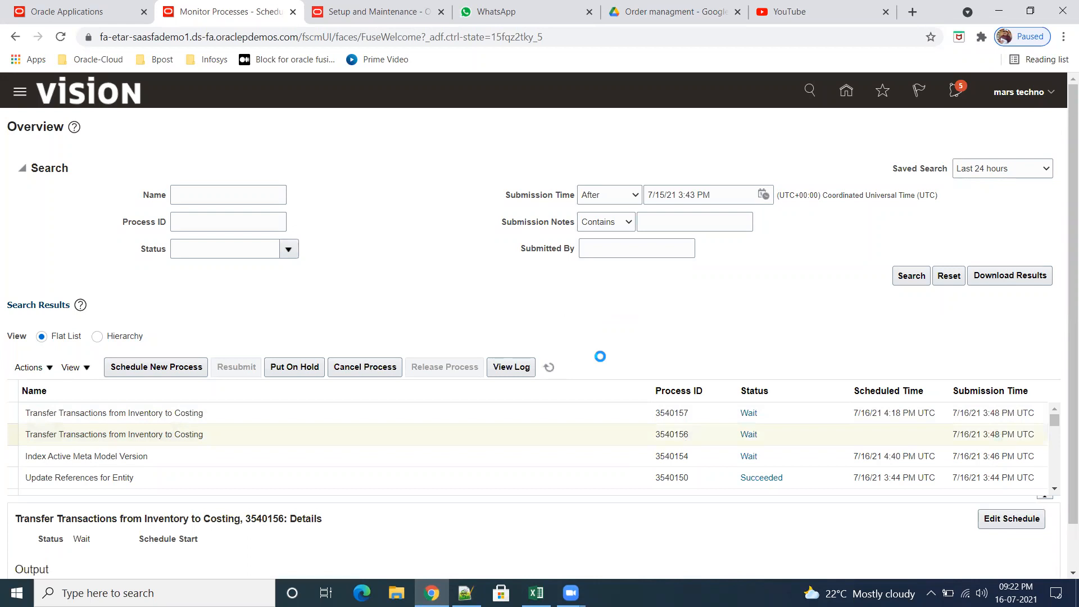
{"action": "left_click", "coordinate": [362, 420]}
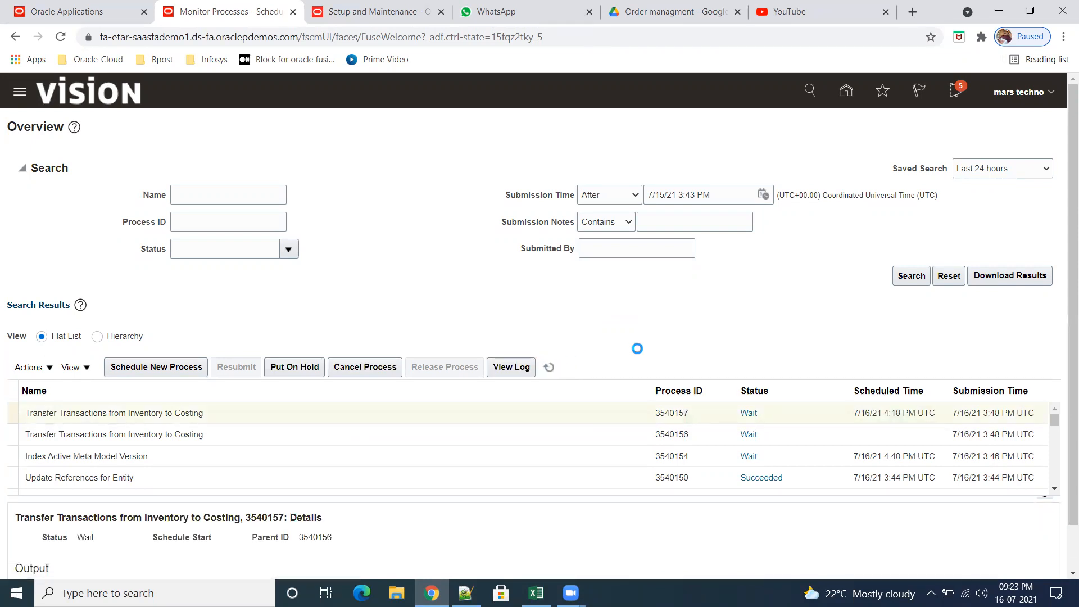
{"action": "left_click", "coordinate": [252, 418]}
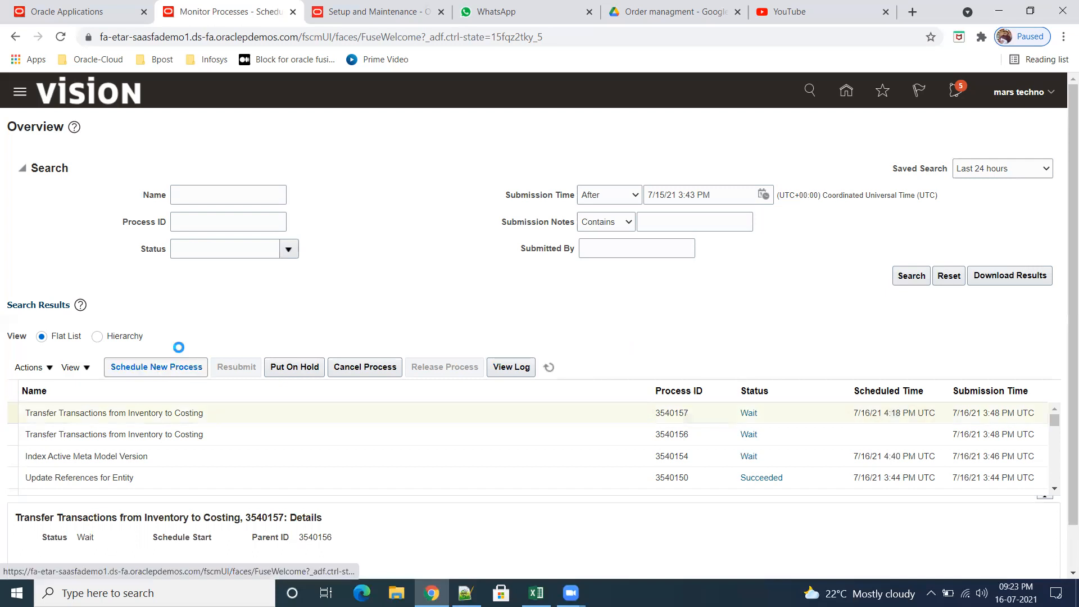
Step: Start a new scheduled process for the job Transfer Transactions from Inventory to Costing
{"action": "left_click", "coordinate": [166, 370]}
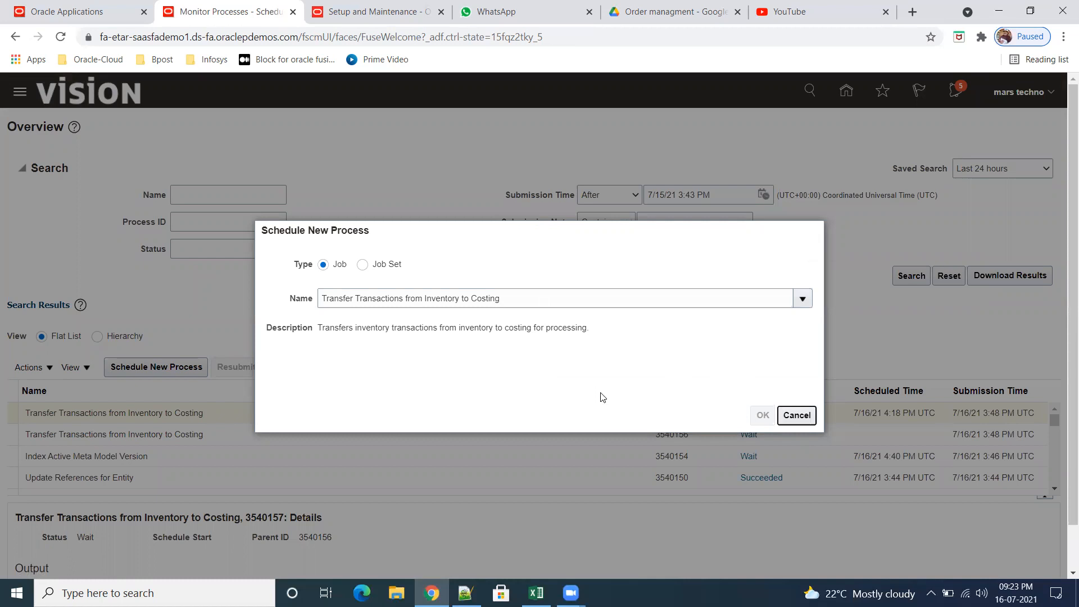
{"action": "left_click", "coordinate": [548, 300]}
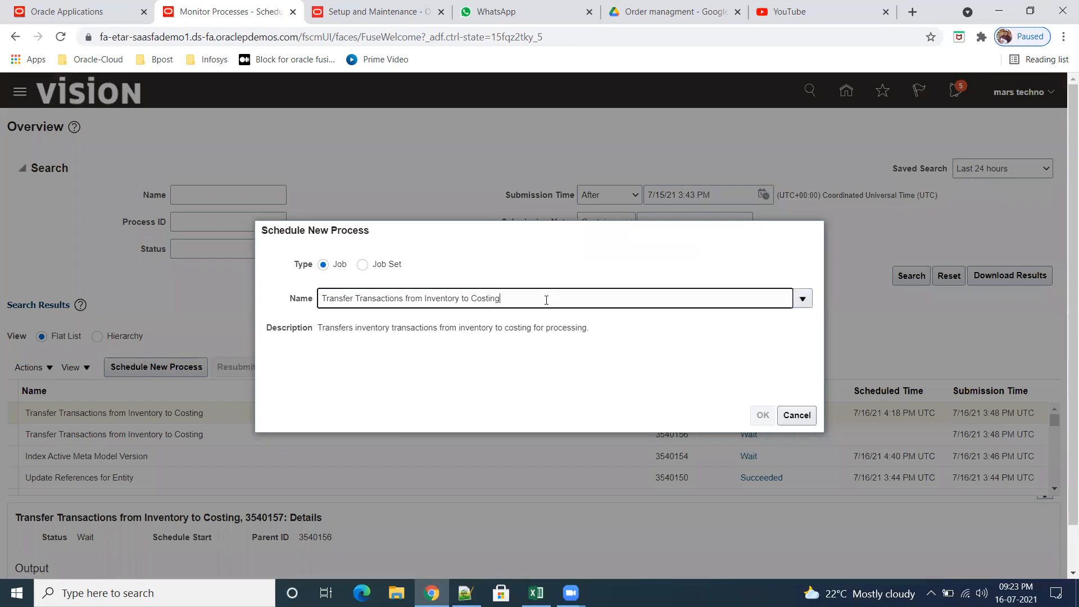
{"action": "key", "text": "BackSpace"}
{"action": "key", "text": "BackSpace"}
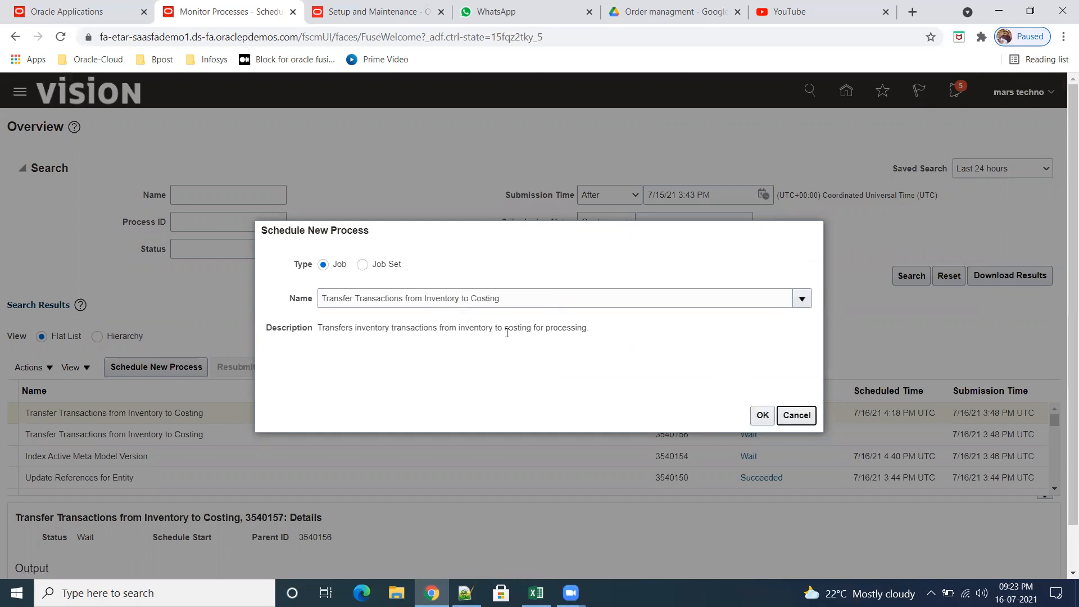
{"action": "left_click", "coordinate": [762, 416]}
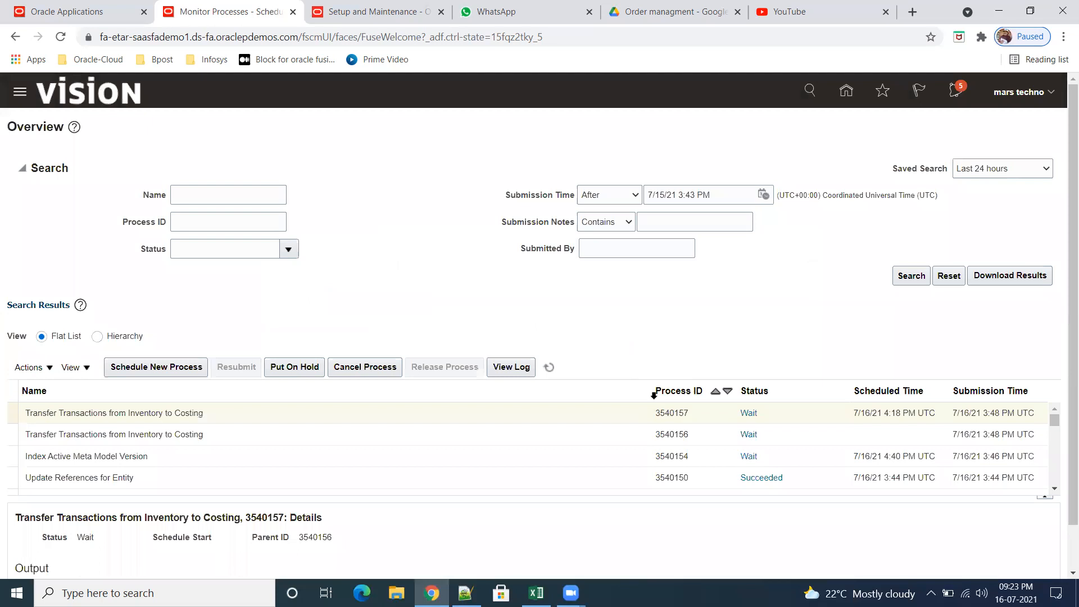
Step: Submit the transfer to run immediately for cost organization SR01_CostOrg, and refresh the process list to check its status
{"action": "left_click", "coordinate": [458, 293]}
{"action": "type", "text": "sr01"}
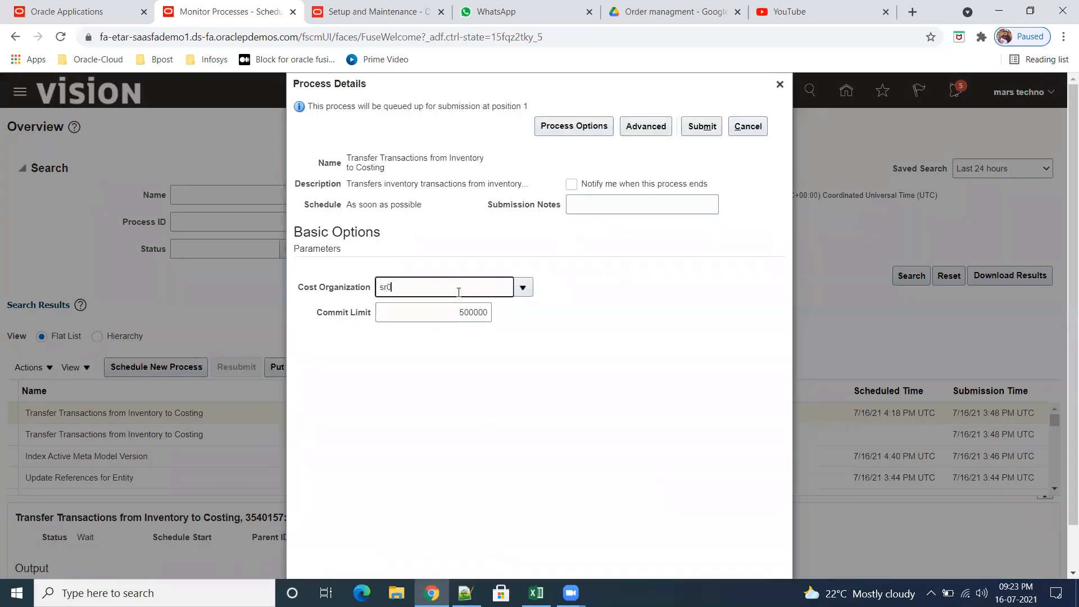
{"action": "key", "text": "Tab"}
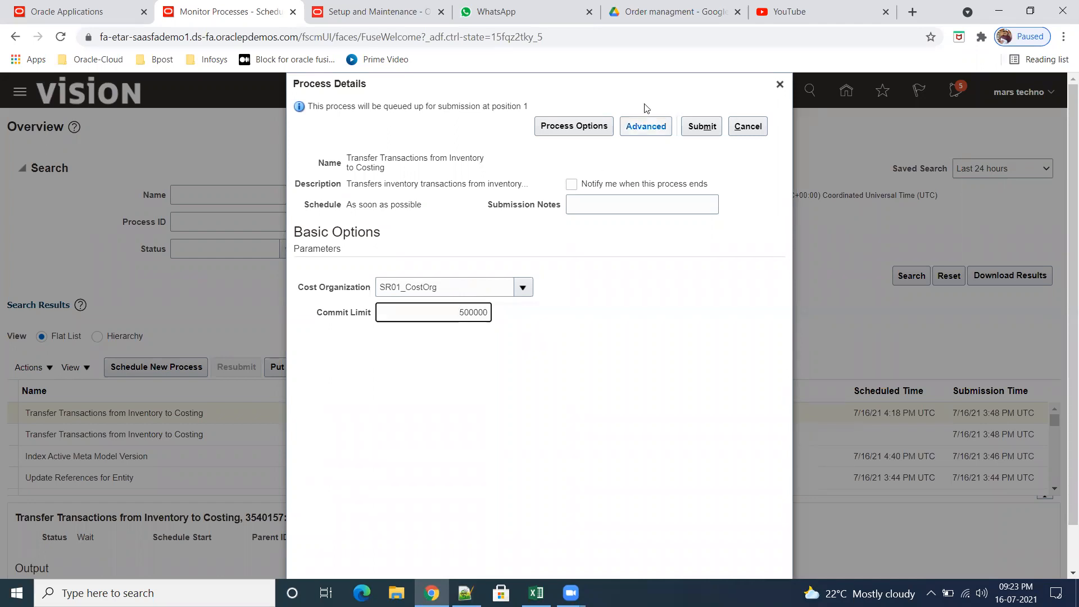
{"action": "left_click", "coordinate": [701, 126]}
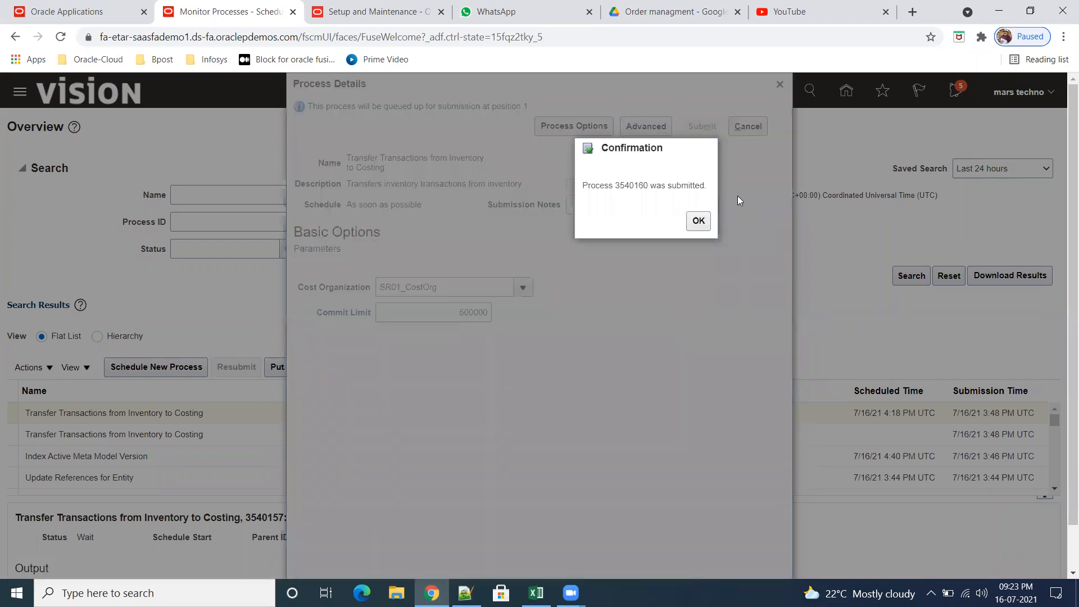
{"action": "key", "text": "Return"}
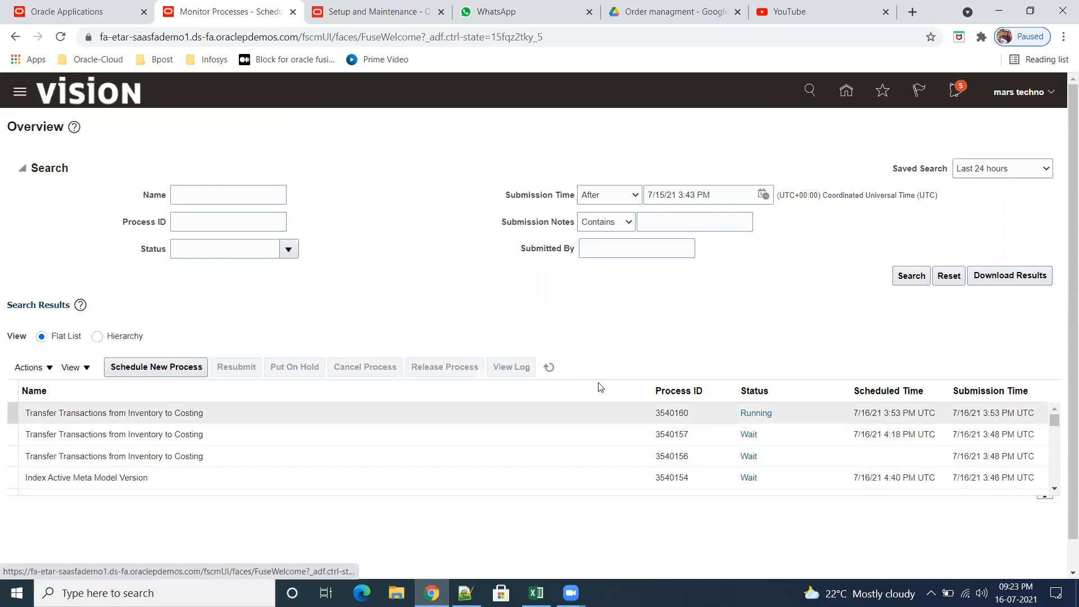
{"action": "left_click", "coordinate": [552, 369]}
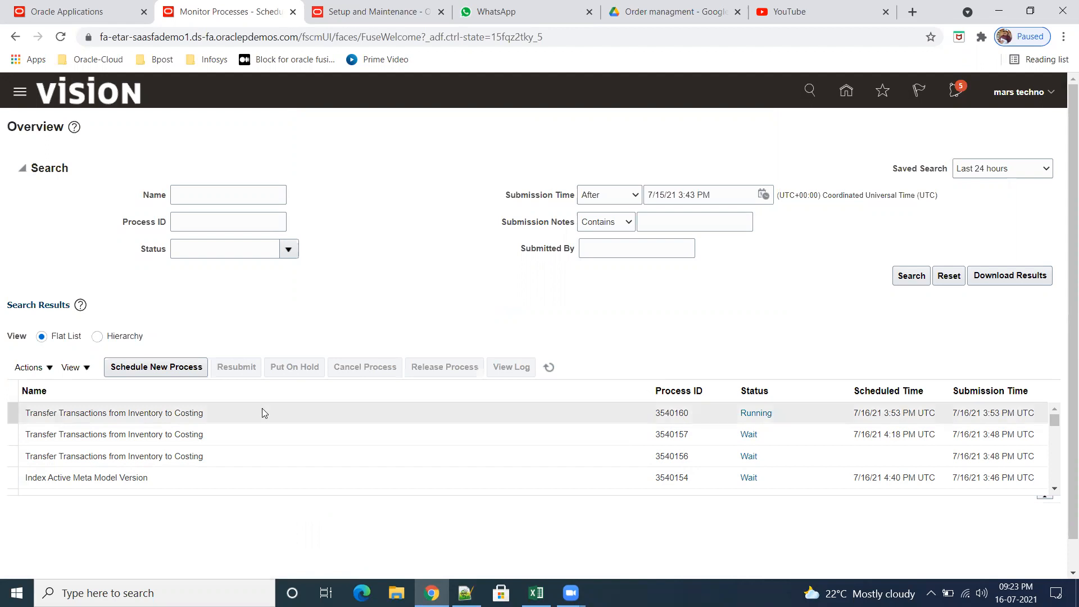
{"action": "left_click", "coordinate": [549, 367]}
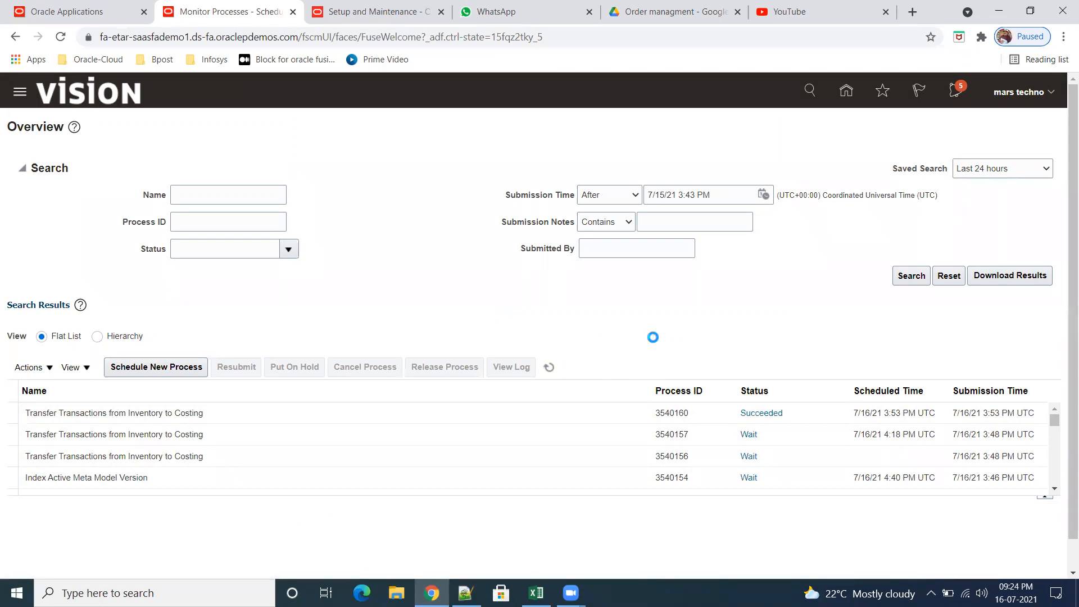
Step: Return to the home page and open Supply Chain Execution to reach the Create Cost Accounting Distributions page
{"action": "left_click", "coordinate": [845, 100]}
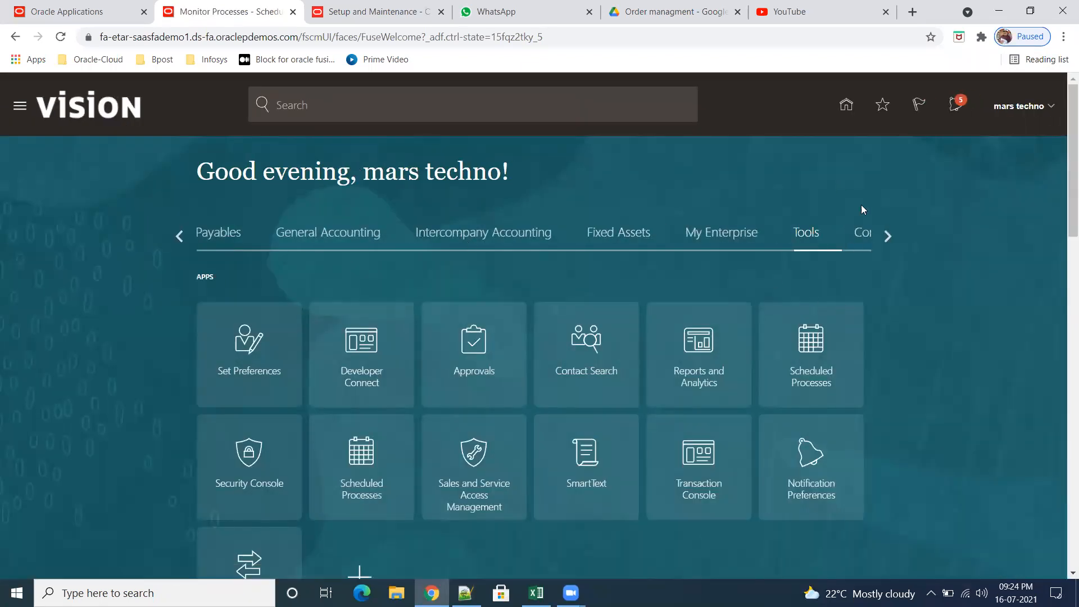
{"action": "left_click", "coordinate": [179, 236]}
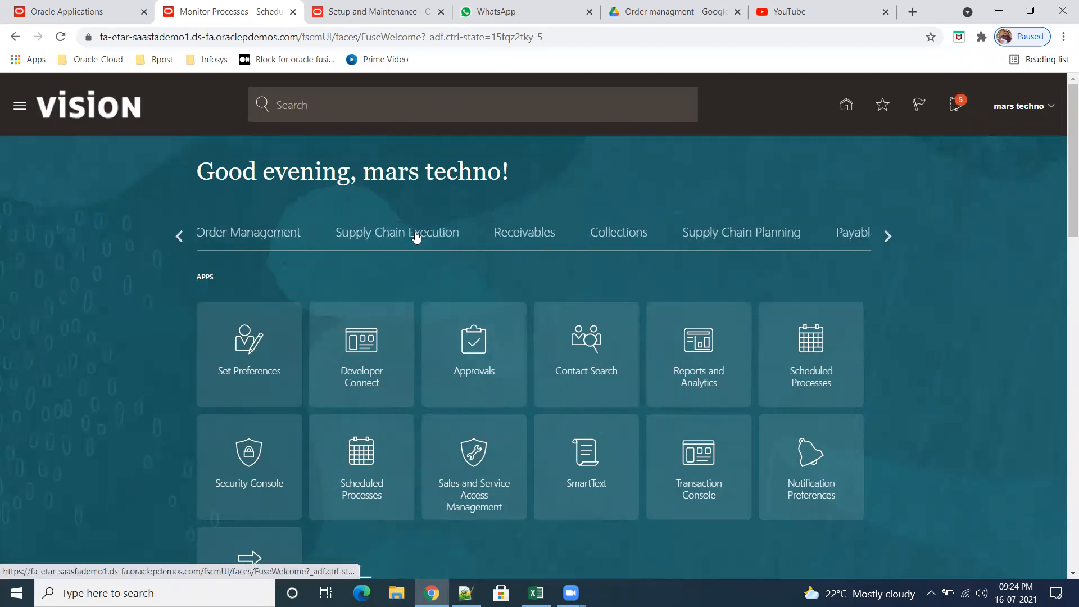
{"action": "left_click", "coordinate": [416, 236]}
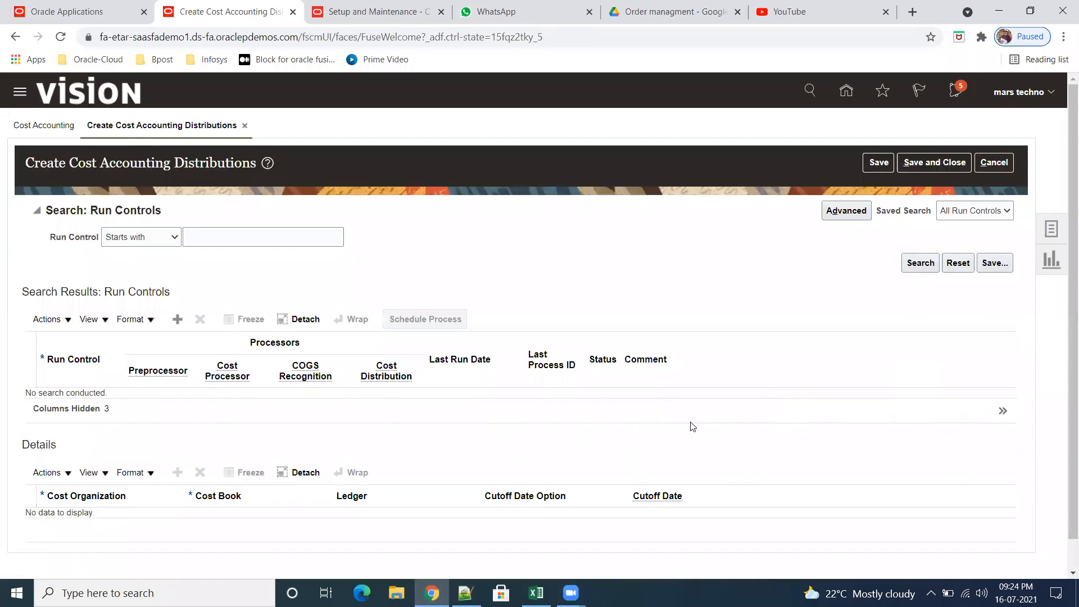
Step: Find the run control sr01_Asset_control by searching for its name
{"action": "left_click", "coordinate": [329, 241]}
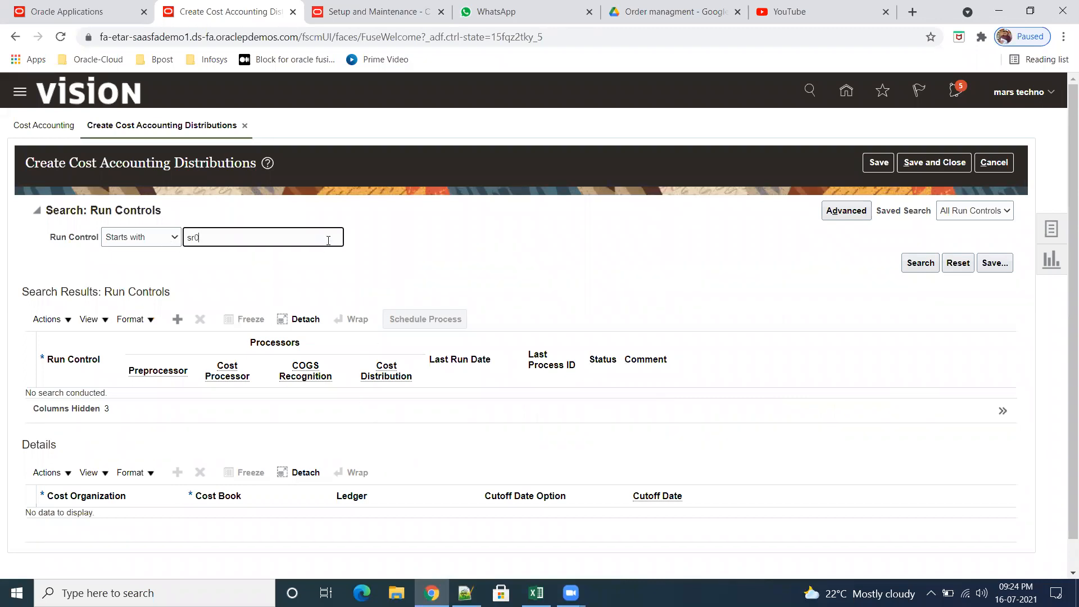
{"action": "left_click", "coordinate": [922, 264]}
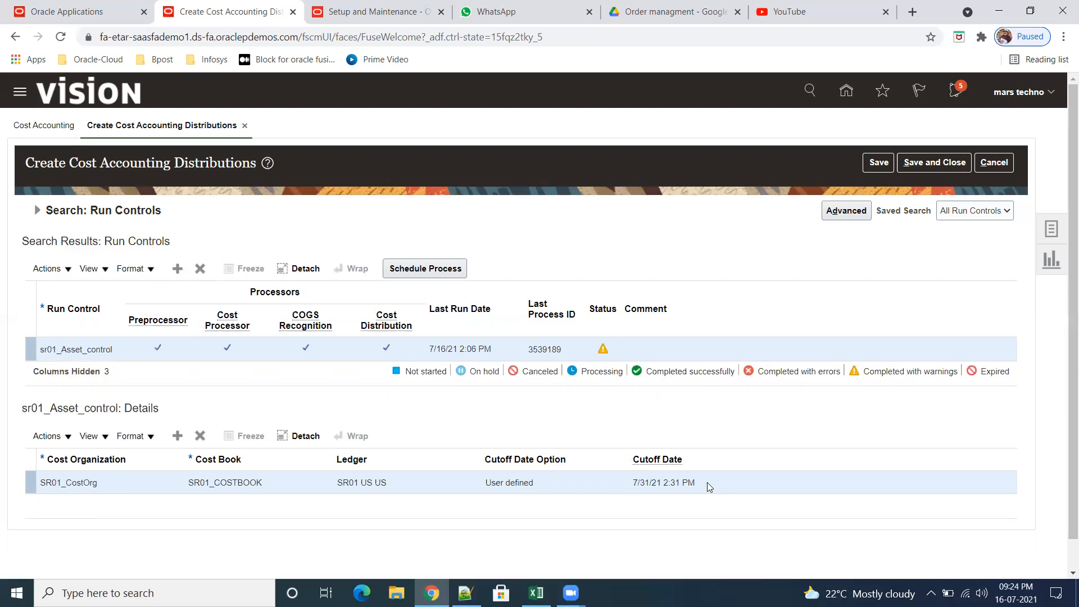
{"action": "mouse_move", "coordinate": [1017, 593]}
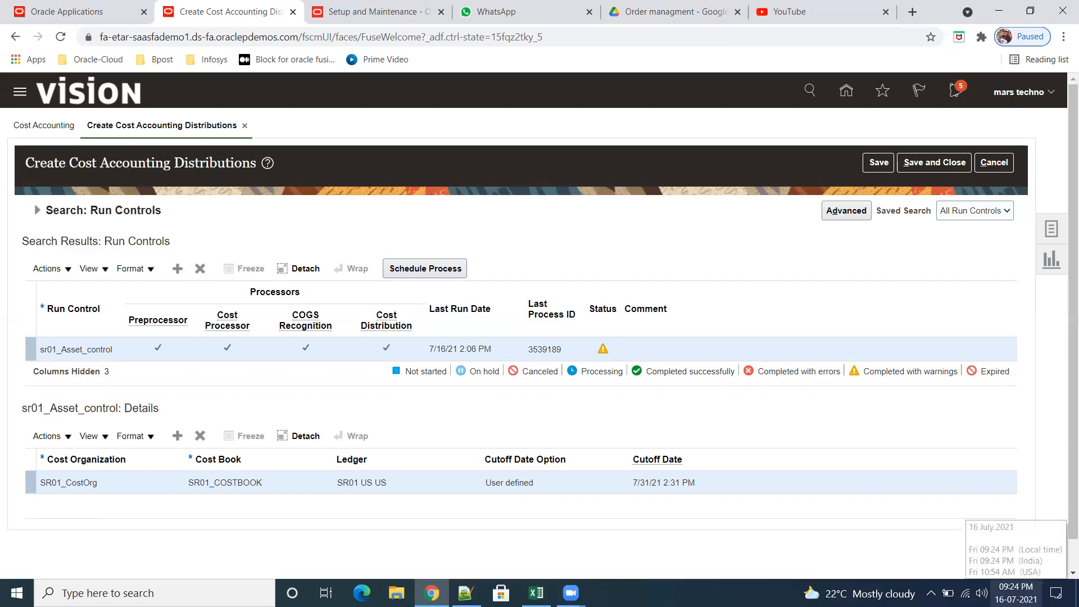
Step: Try out hourly/minute and daily schedules with one day between runs for the Create Cost Accounting Distributions process, and cancel
{"action": "left_click", "coordinate": [421, 269]}
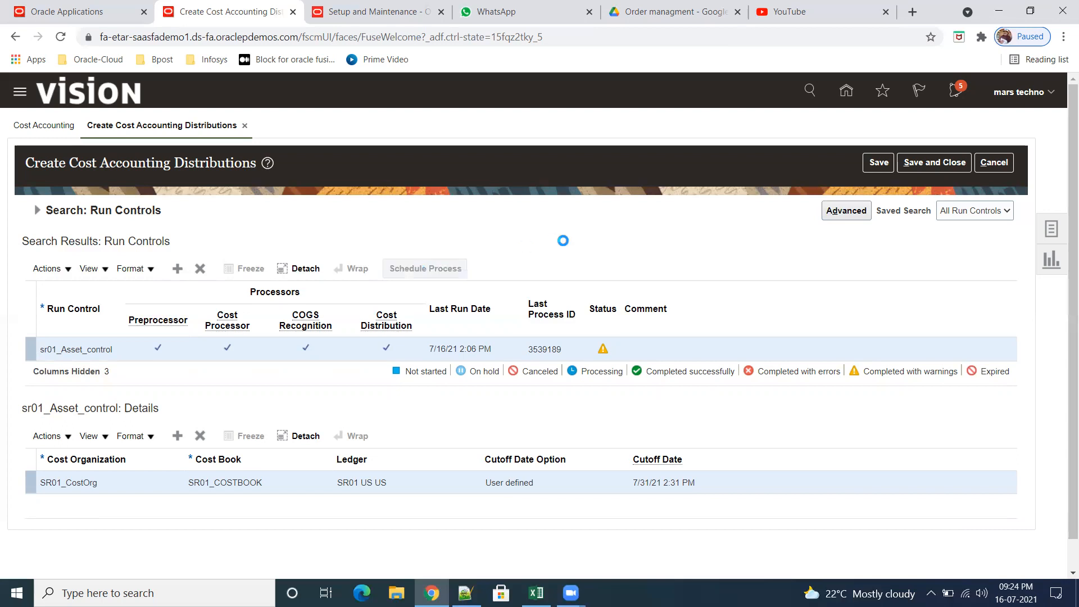
{"action": "left_click", "coordinate": [652, 129]}
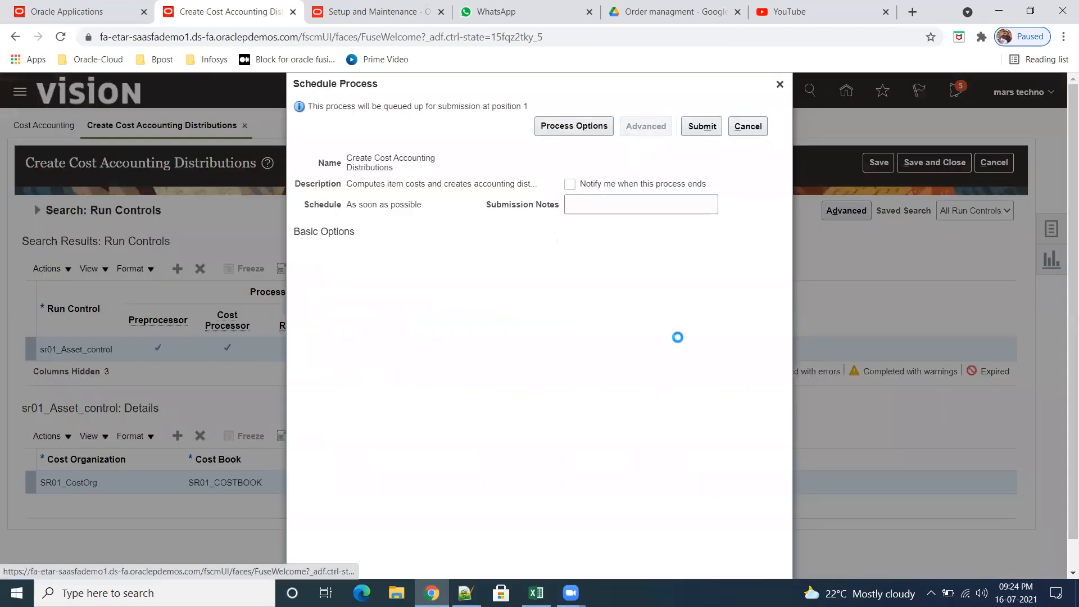
{"action": "left_click", "coordinate": [328, 336]}
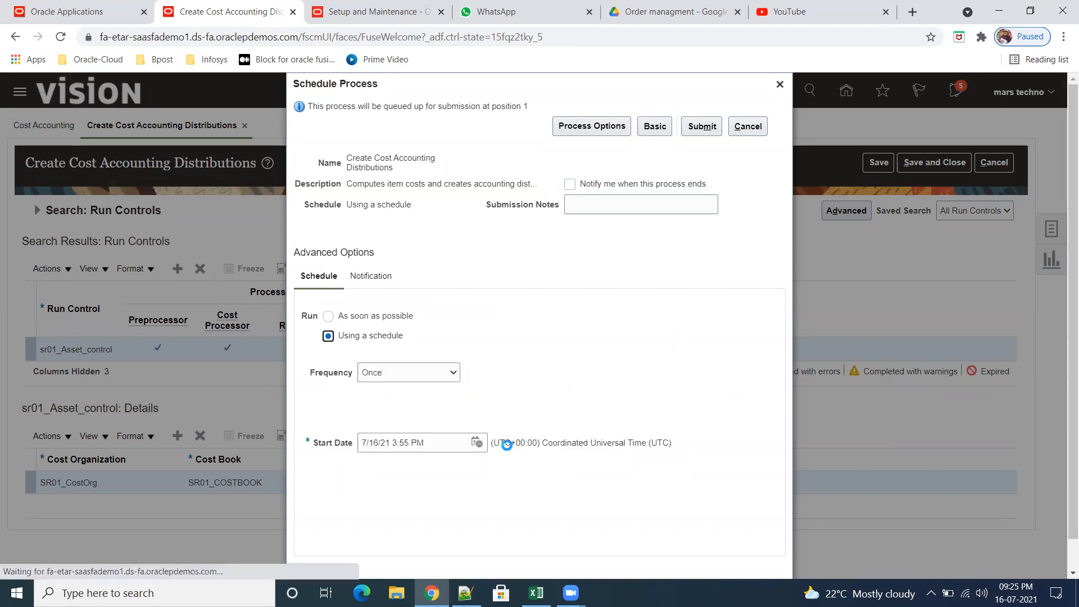
{"action": "left_click", "coordinate": [455, 376]}
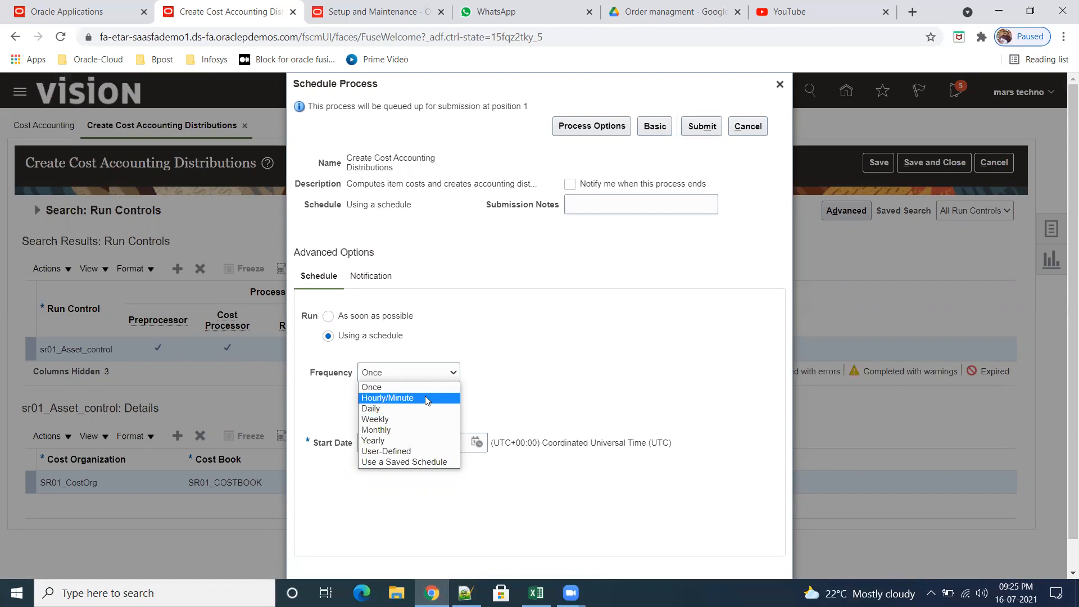
{"action": "left_click", "coordinate": [426, 398]}
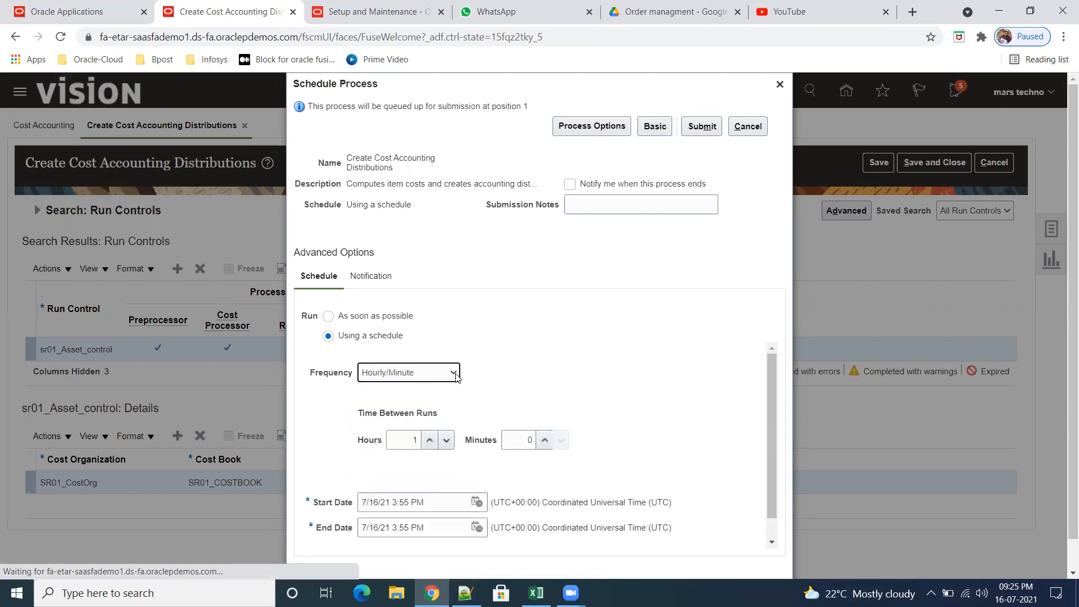
{"action": "left_click", "coordinate": [456, 374]}
{"action": "left_click", "coordinate": [430, 409]}
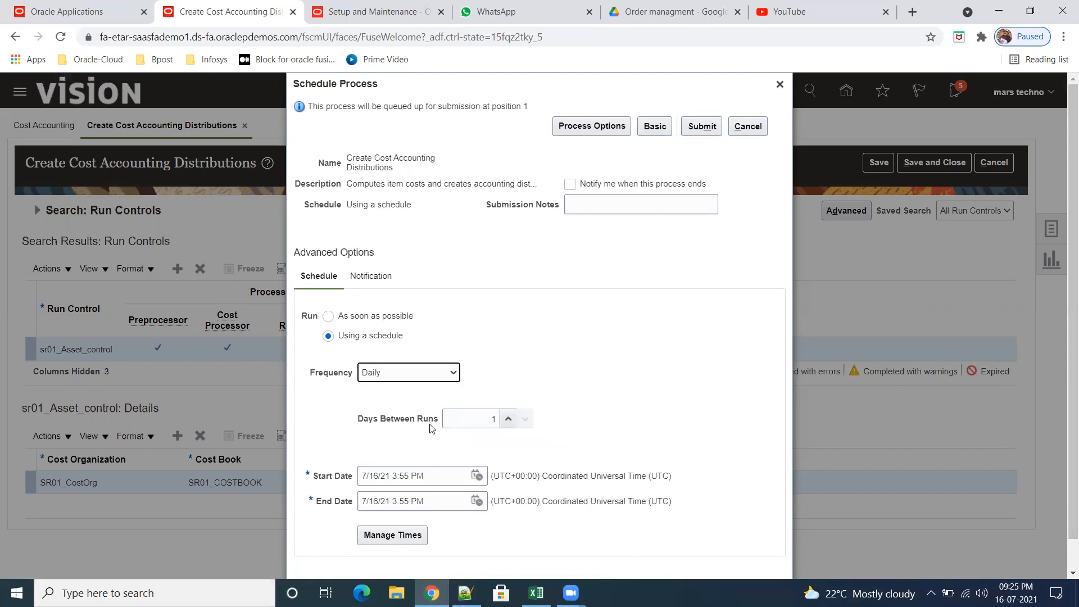
{"action": "left_click", "coordinate": [509, 422]}
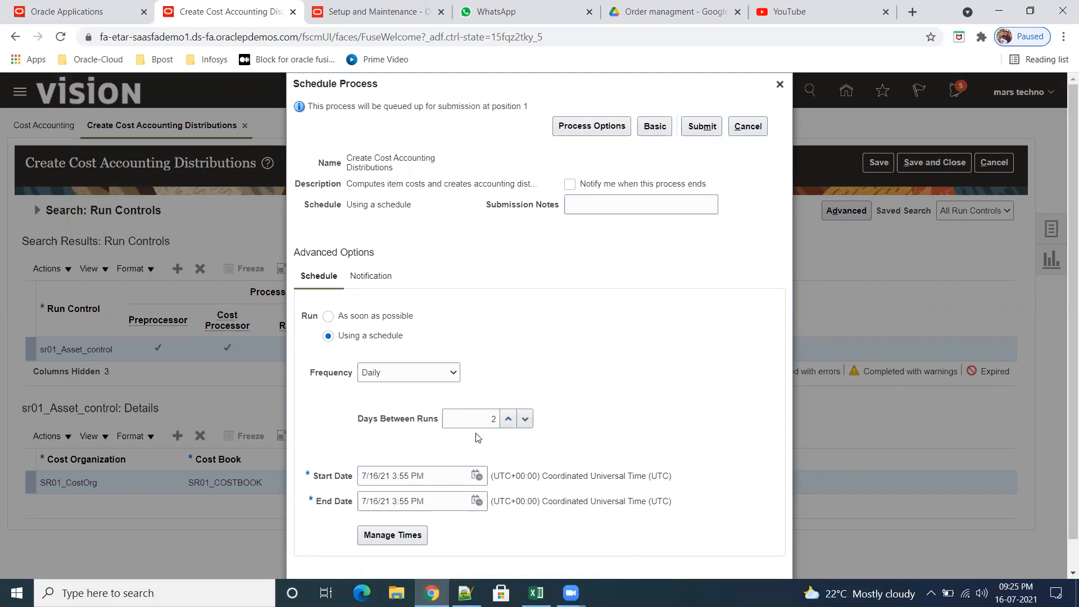
{"action": "left_click", "coordinate": [525, 418]}
{"action": "scroll", "coordinate": [603, 431], "scroll_direction": "down", "scroll_amount": 1}
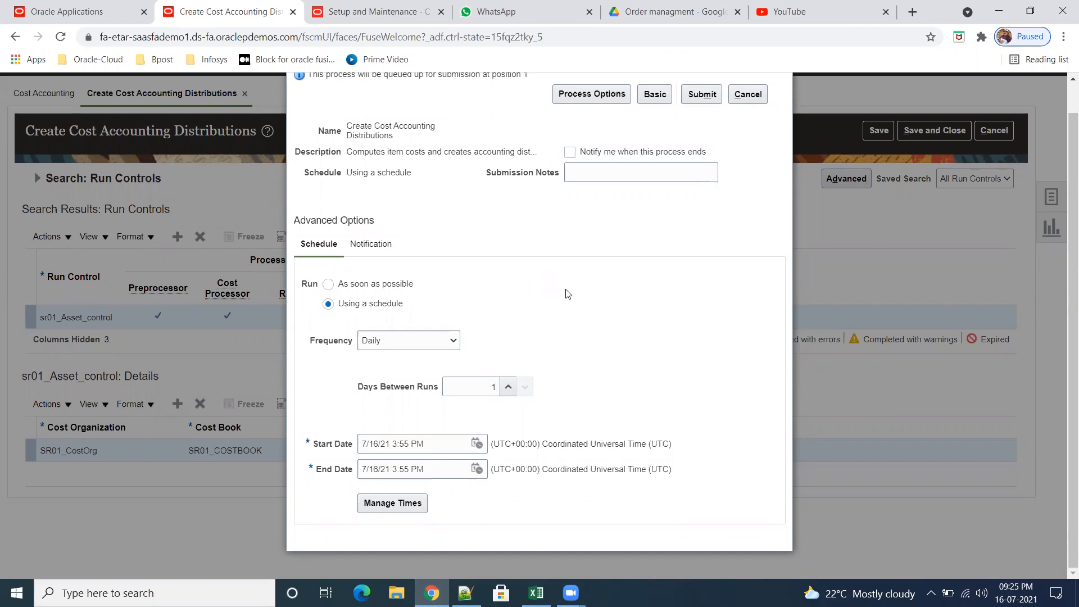
{"action": "left_click", "coordinate": [756, 99]}
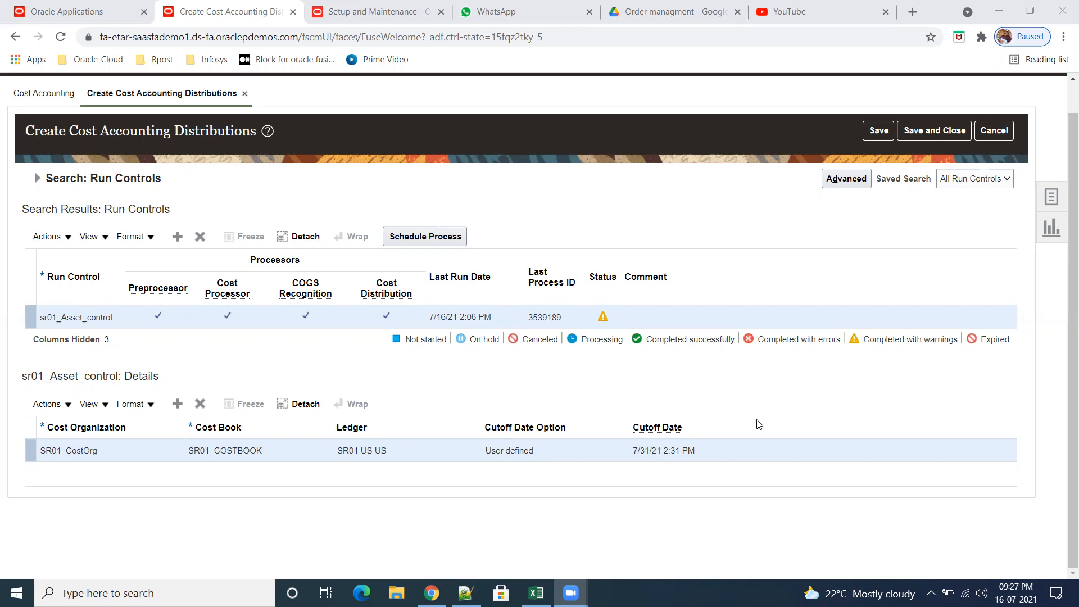
Step: Try to submit Create Cost Accounting Distributions for sr01_Asset_control using the daily schedule, and close the process settings
{"action": "left_click", "coordinate": [577, 438]}
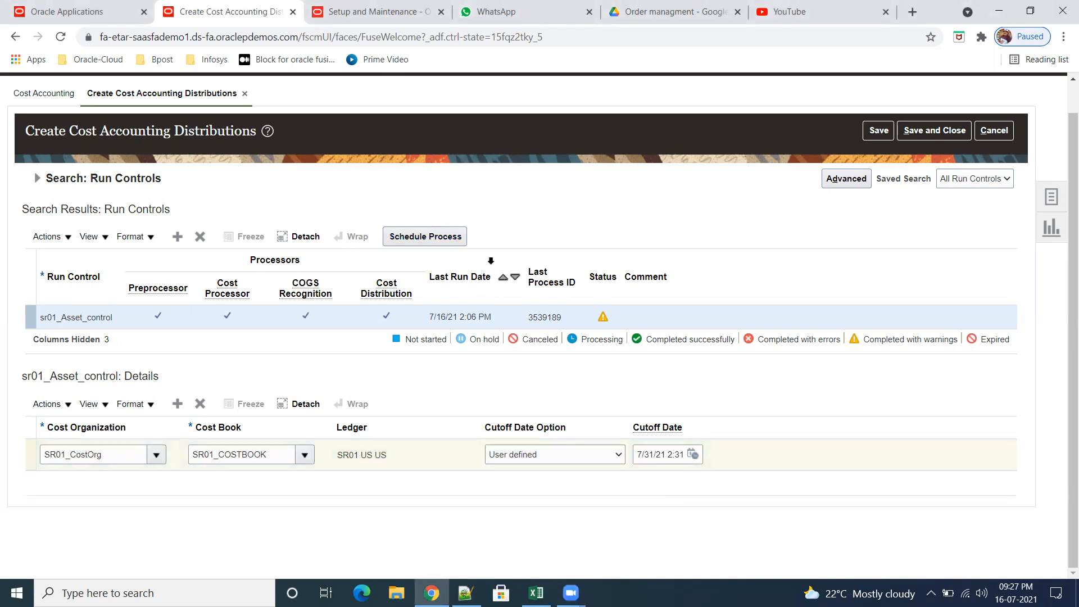
{"action": "left_click", "coordinate": [442, 238]}
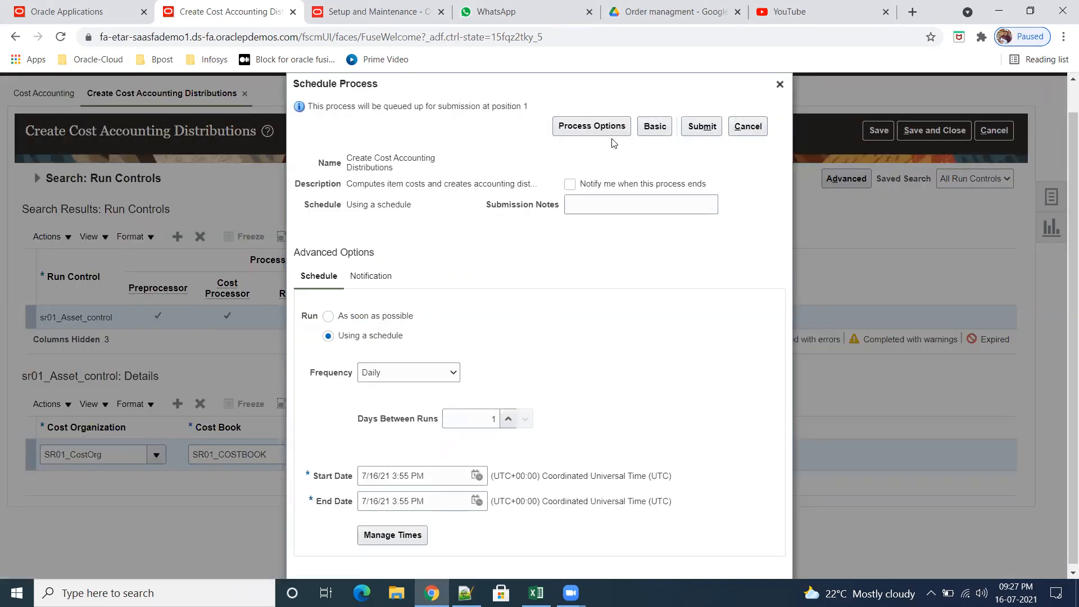
{"action": "left_click", "coordinate": [656, 128]}
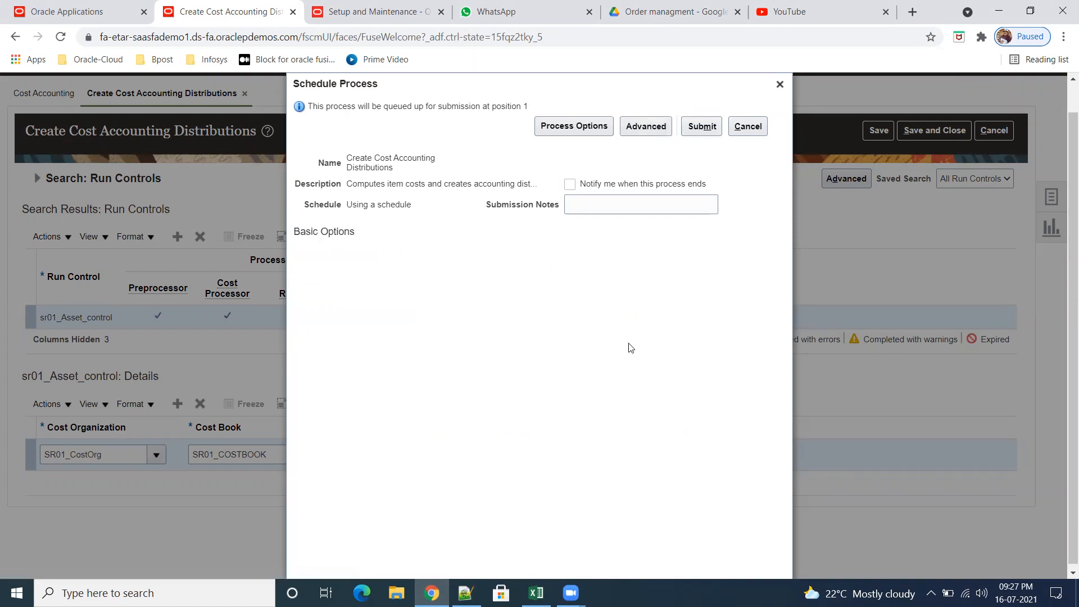
{"action": "left_click", "coordinate": [699, 130]}
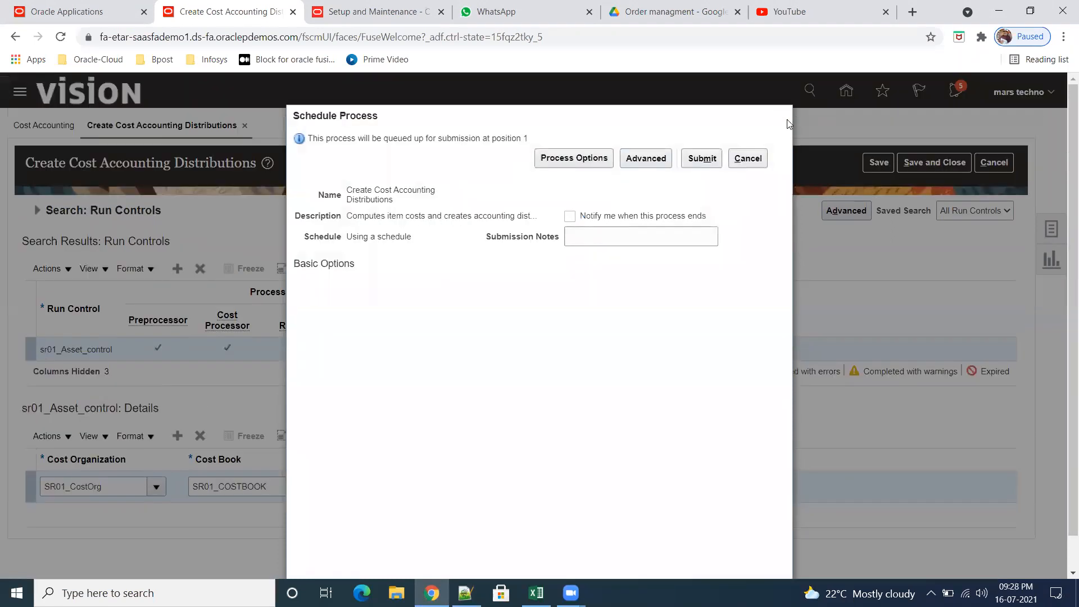
{"action": "left_click", "coordinate": [787, 120]}
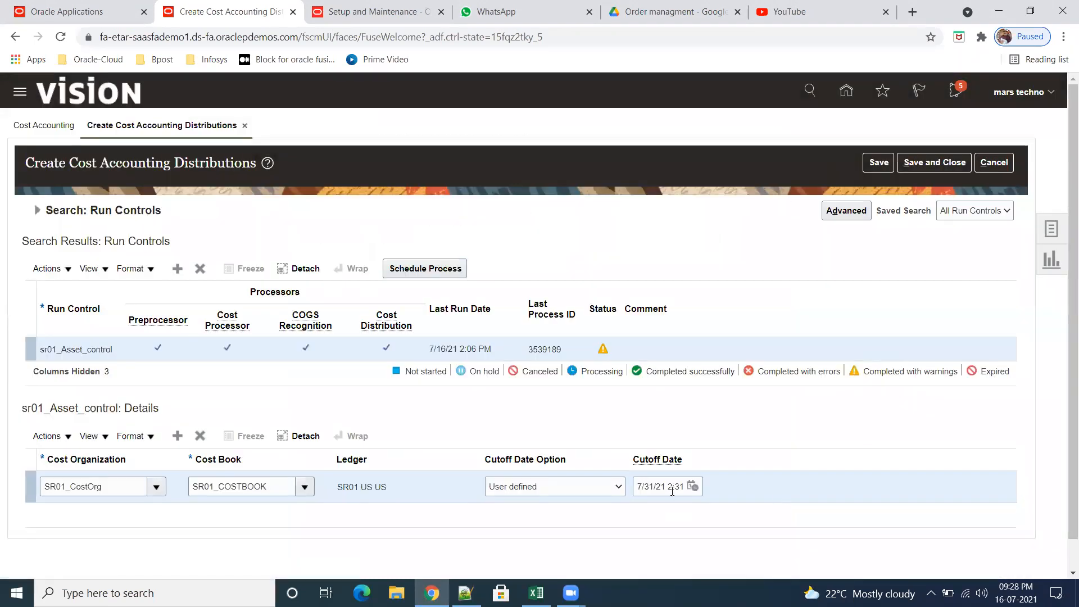
Step: Set Create Cost Accounting Distributions for sr01_Asset_control to run as soon as possible, and submit it
{"action": "left_click", "coordinate": [428, 270]}
{"action": "left_click", "coordinate": [698, 129]}
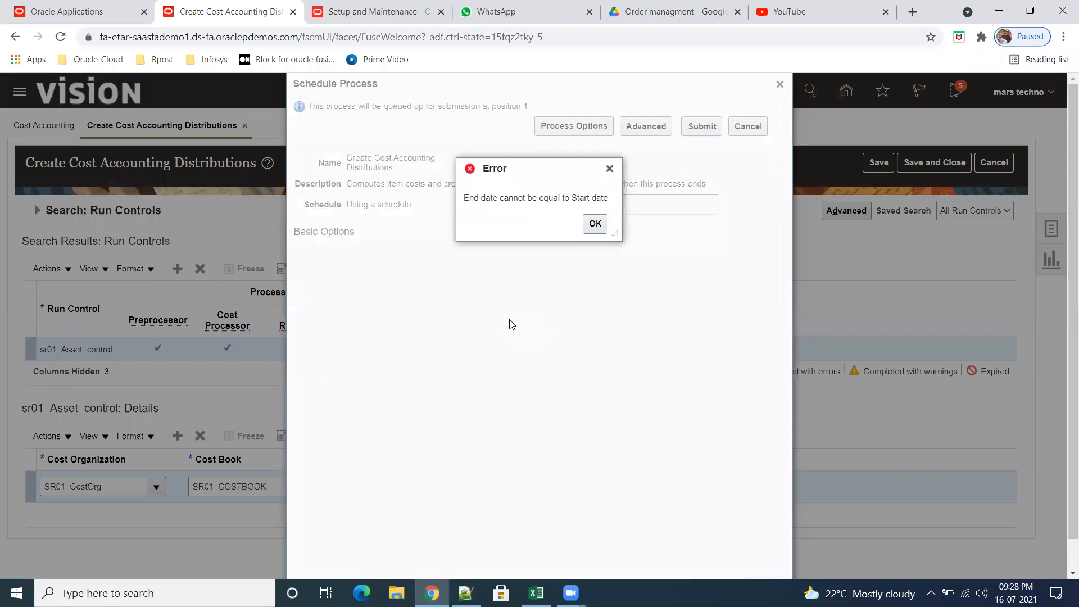
{"action": "left_click", "coordinate": [596, 224]}
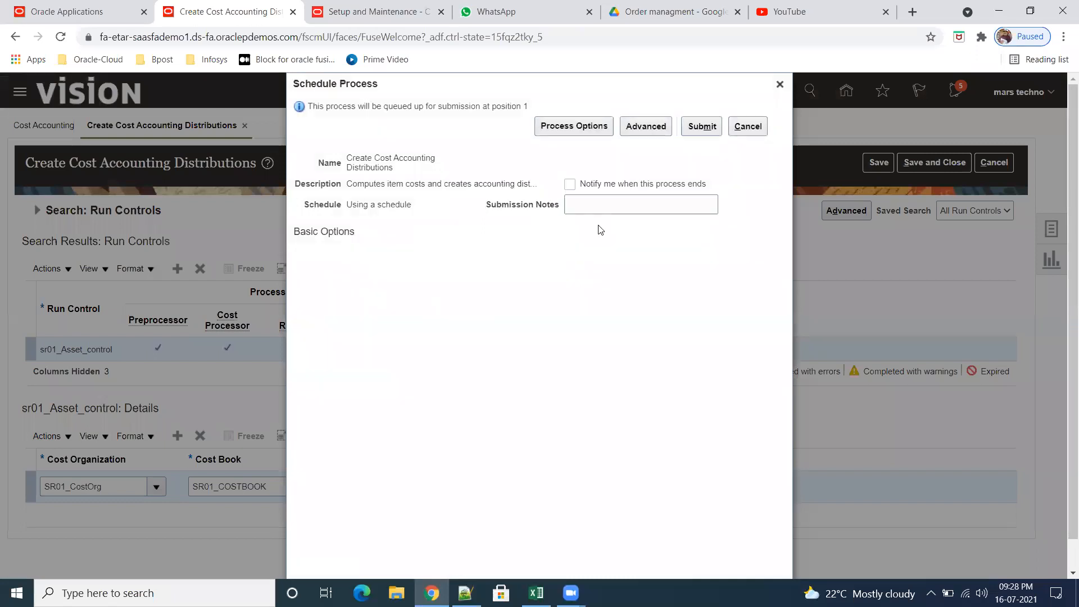
{"action": "left_click", "coordinate": [642, 133]}
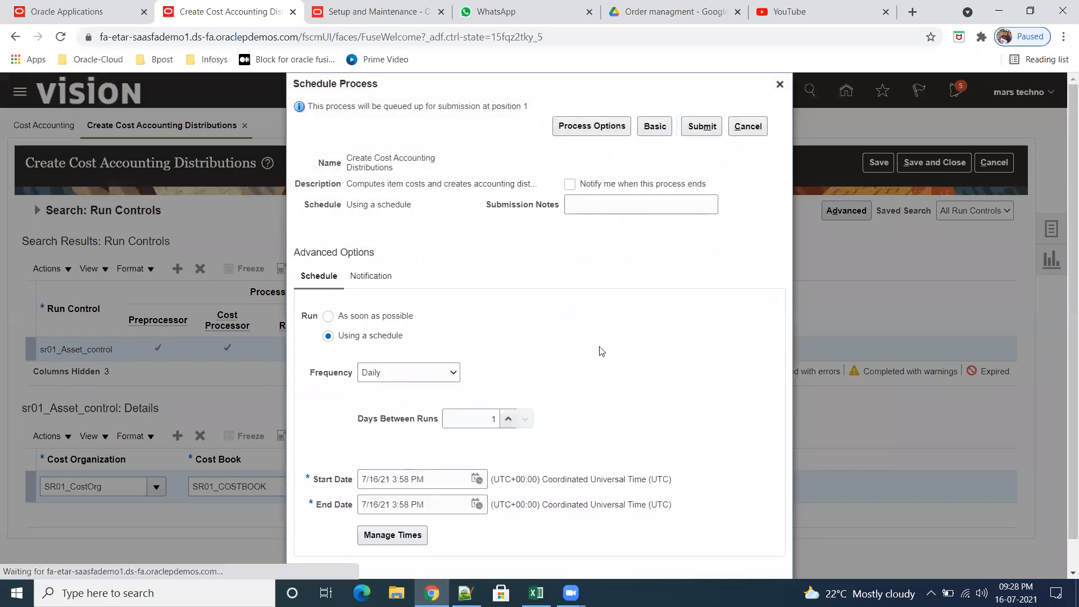
{"action": "scroll", "coordinate": [676, 462], "scroll_direction": "down", "scroll_amount": 1}
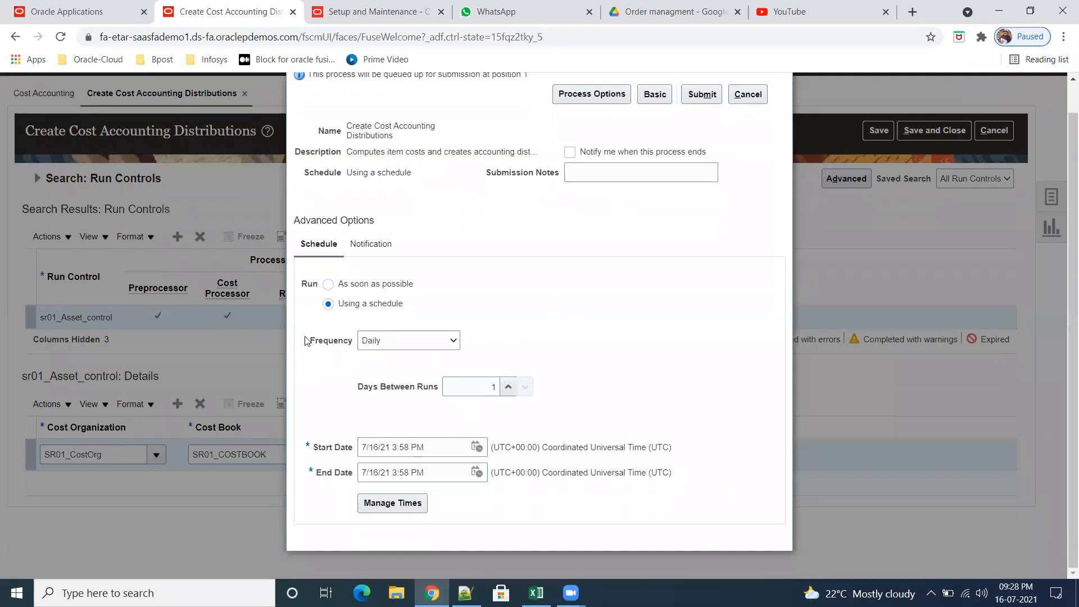
{"action": "left_click", "coordinate": [328, 284]}
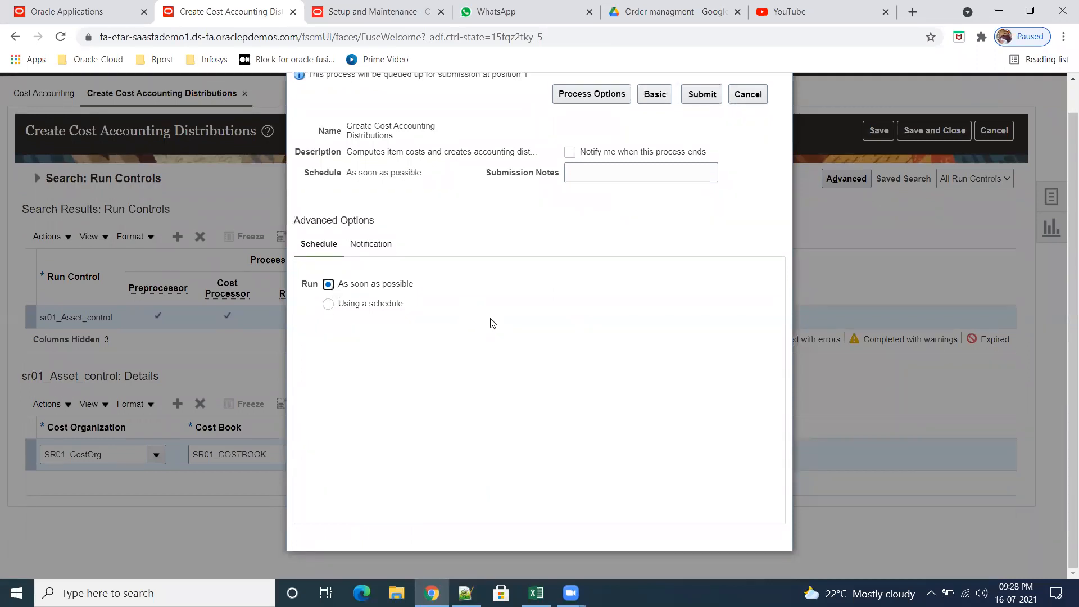
{"action": "left_click", "coordinate": [708, 97]}
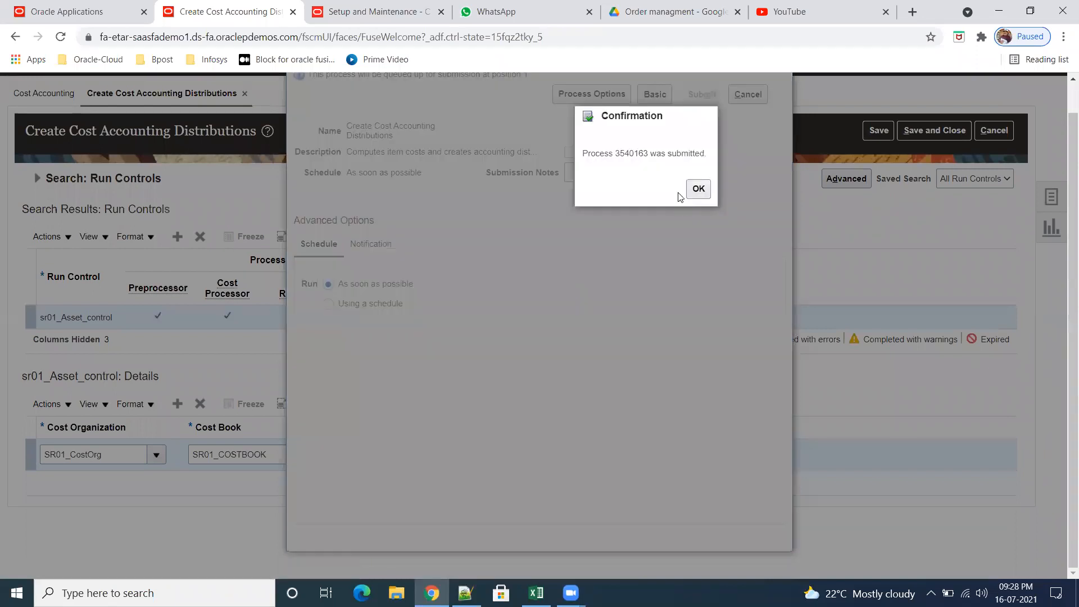
{"action": "double_click", "coordinate": [631, 153]}
{"action": "left_click", "coordinate": [698, 189]}
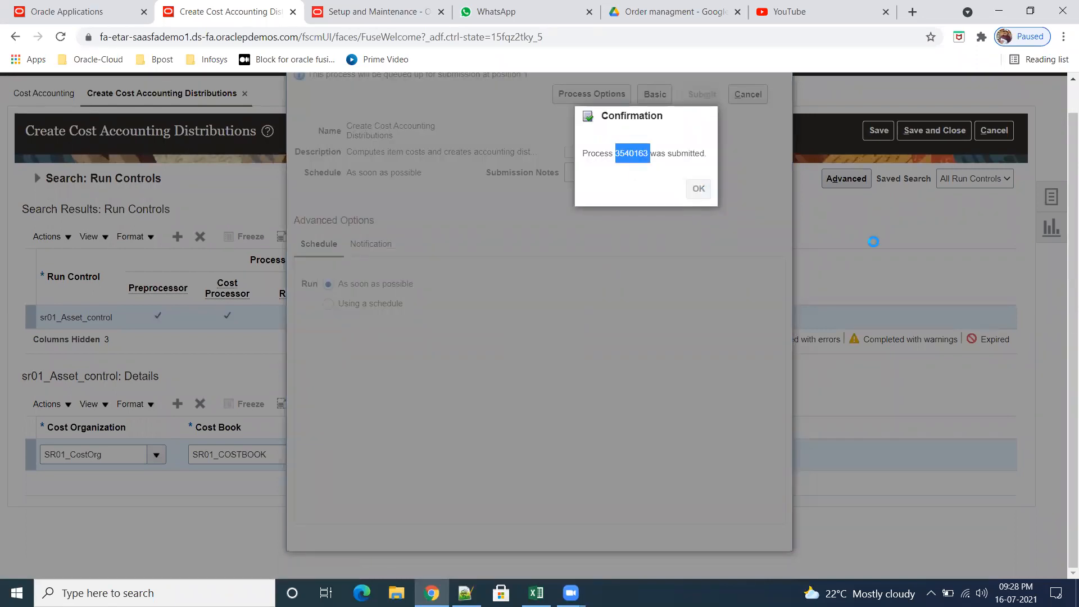
Step: Save and close the Create Cost Accounting Distributions page, and open the Cost Accounting task list
{"action": "left_click", "coordinate": [953, 132]}
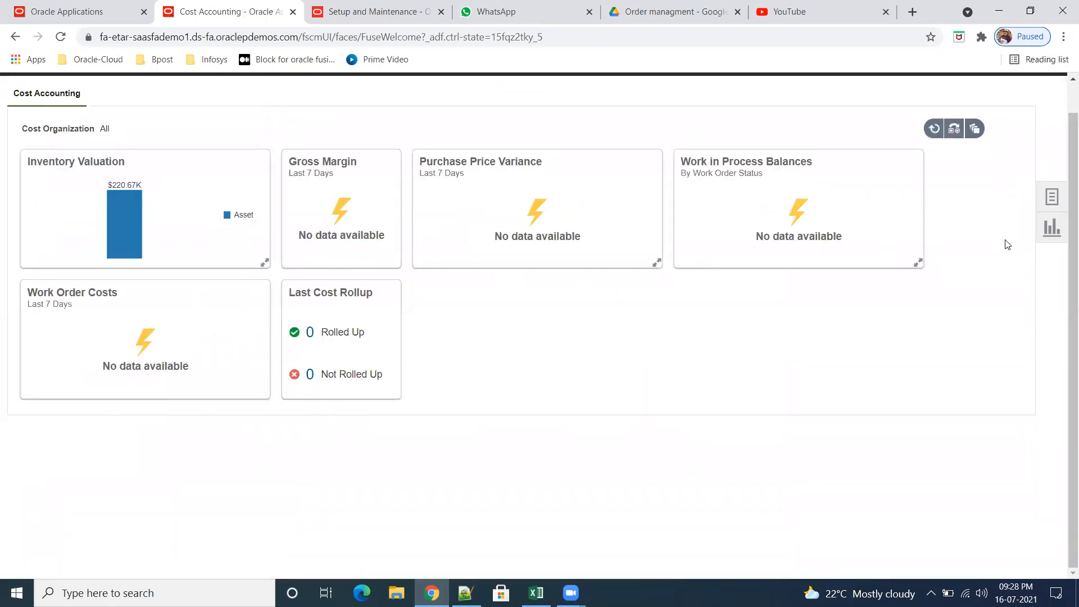
{"action": "left_click", "coordinate": [1052, 197]}
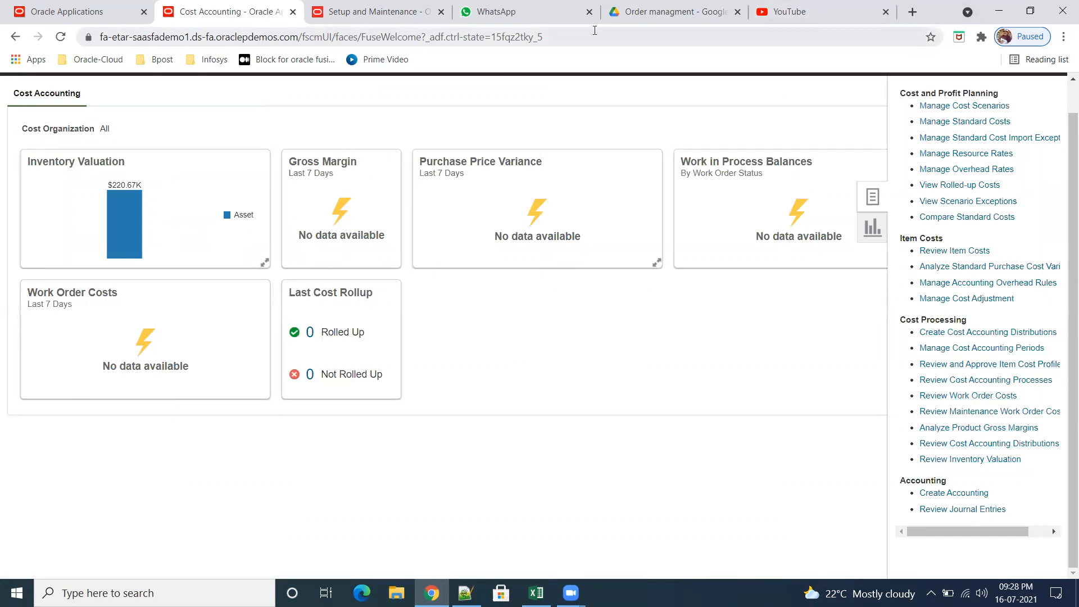
Step: Close the YouTube tab and open Scheduled Processes from the home page in the Setup and Maintenance browser tab
{"action": "left_click_drag", "start_coordinate": [943, 11], "coordinate": [940, 52]}
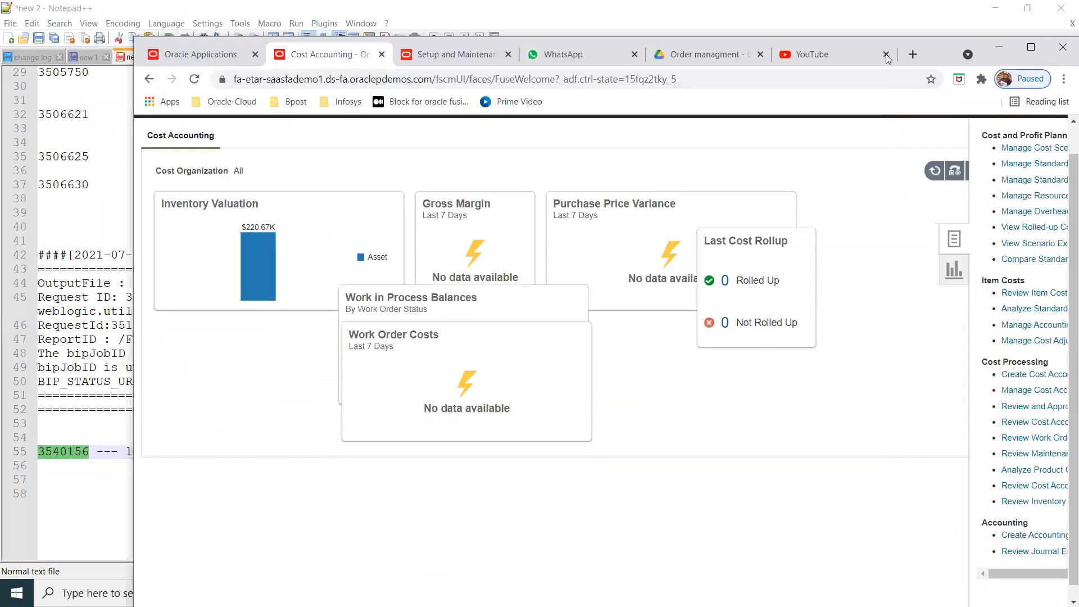
{"action": "left_click", "coordinate": [886, 55]}
{"action": "left_click", "coordinate": [517, 54]}
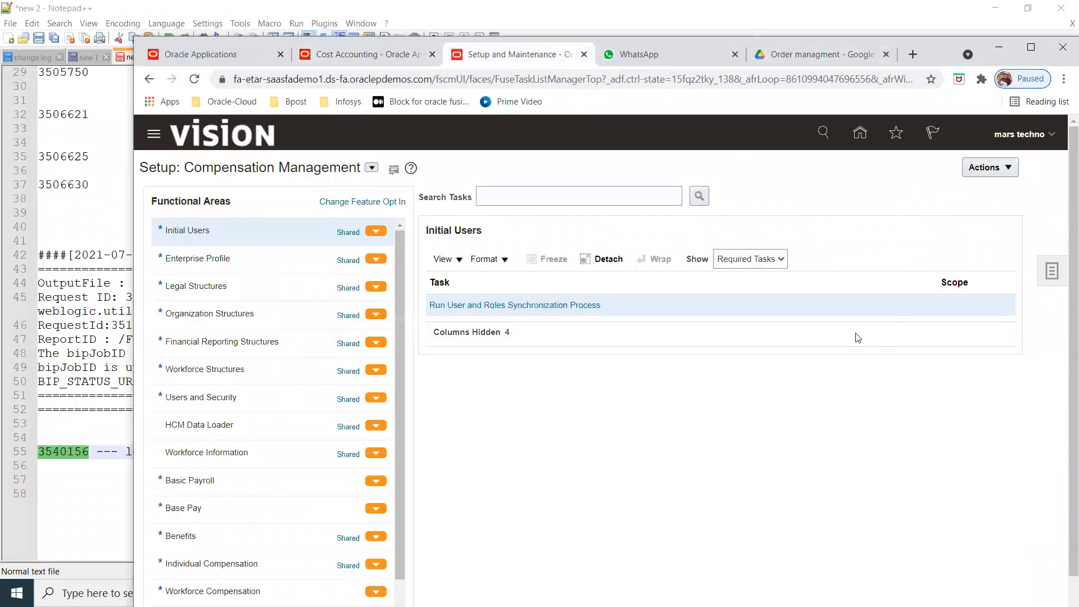
{"action": "left_click", "coordinate": [859, 134]}
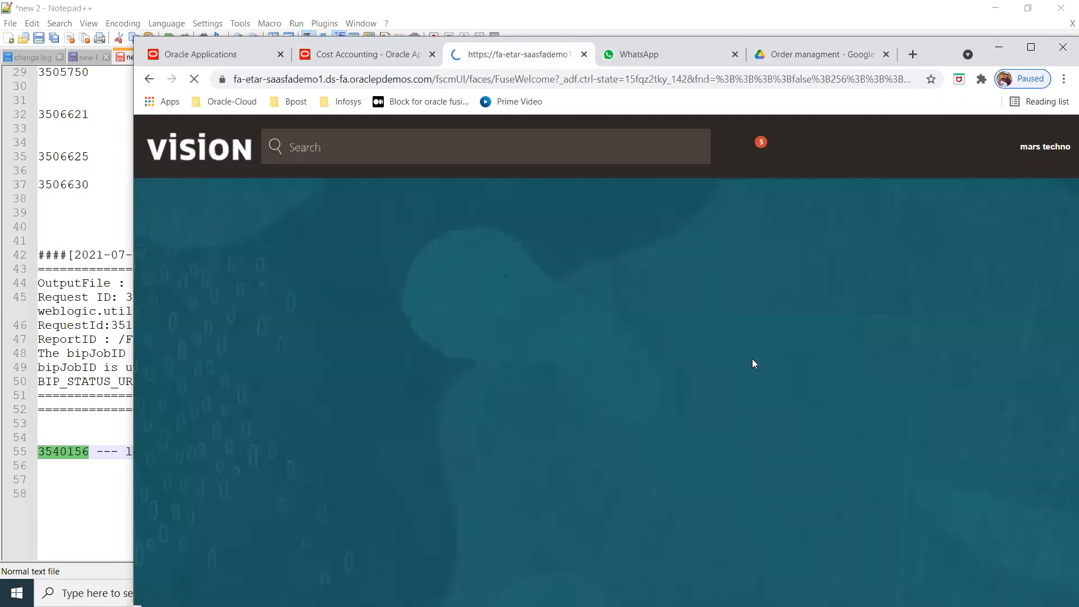
{"action": "left_click", "coordinate": [894, 279]}
{"action": "left_click", "coordinate": [894, 279]}
{"action": "left_click", "coordinate": [891, 281]}
{"action": "left_click", "coordinate": [889, 282]}
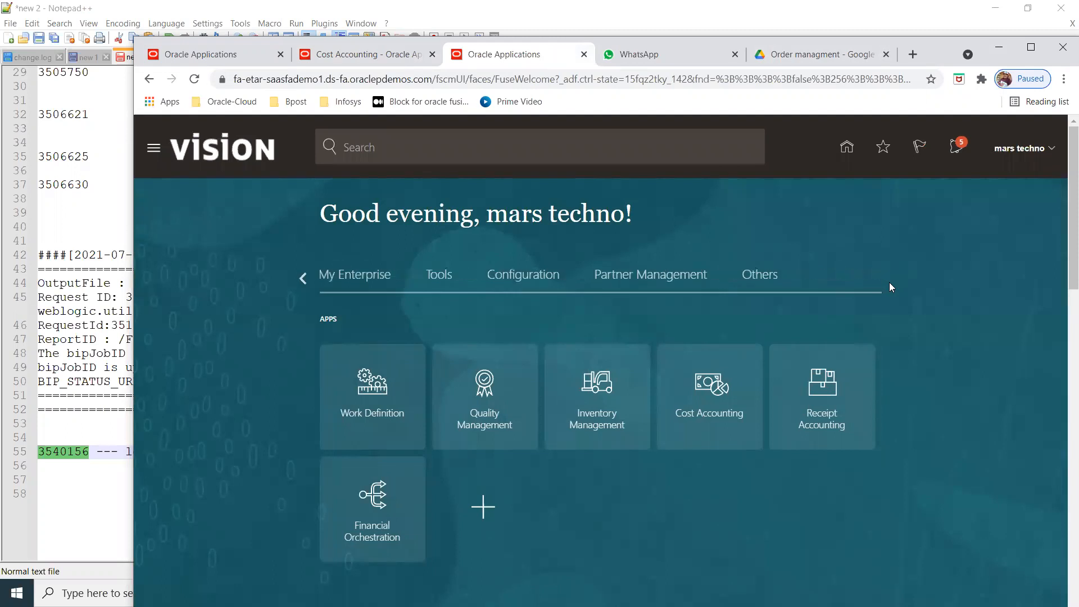
{"action": "left_click", "coordinate": [437, 277]}
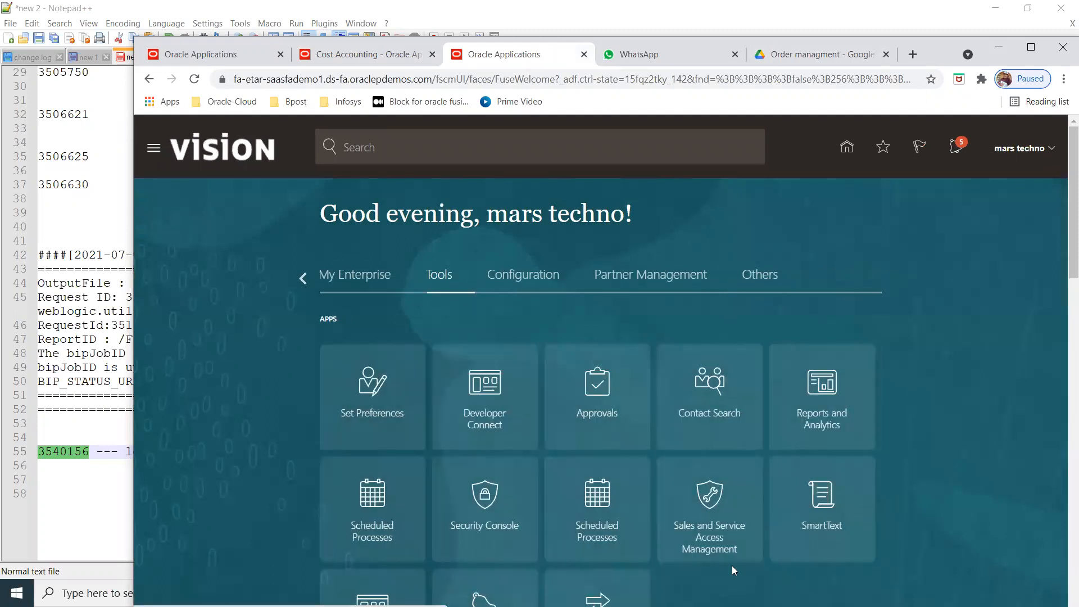
{"action": "left_click", "coordinate": [1033, 48]}
{"action": "left_click", "coordinate": [811, 346]}
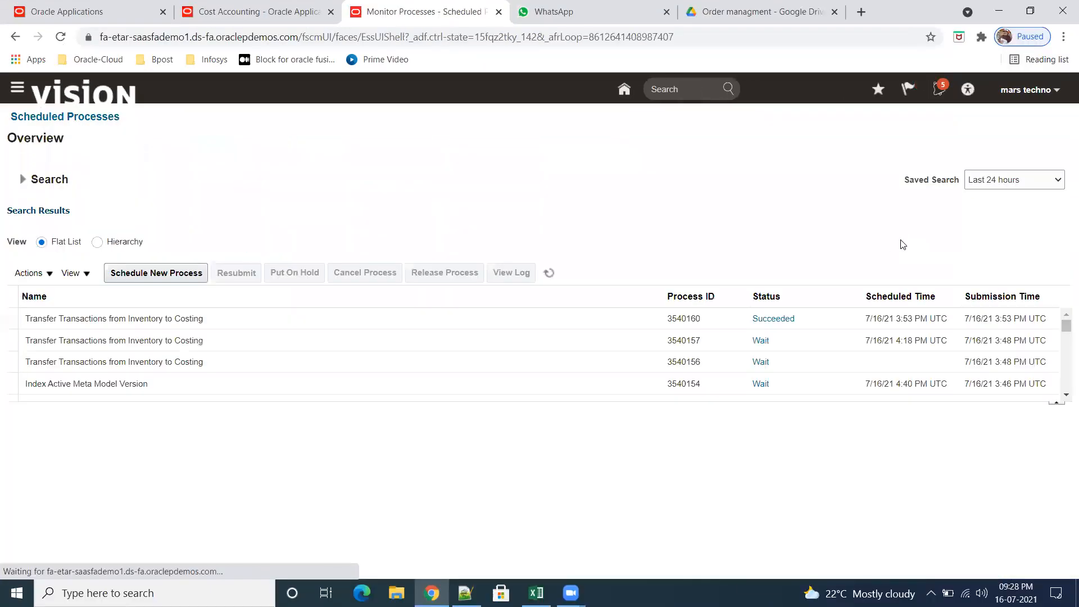
Step: Refresh the process list repeatedly to check the status of Create Cost Accounting Distributions process 3540163
{"action": "left_click", "coordinate": [550, 273]}
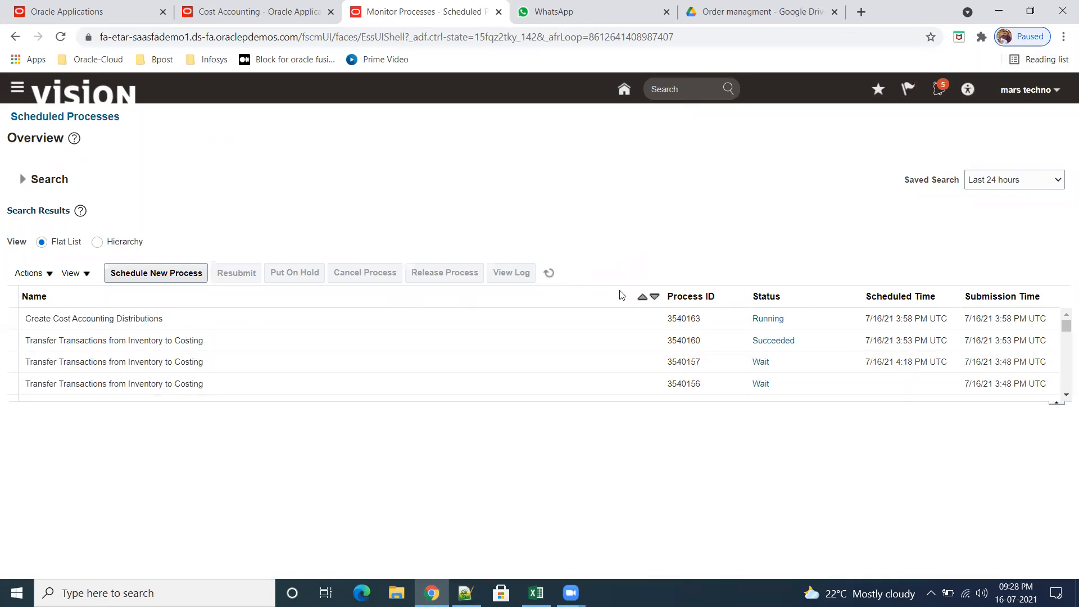
{"action": "left_click", "coordinate": [549, 272]}
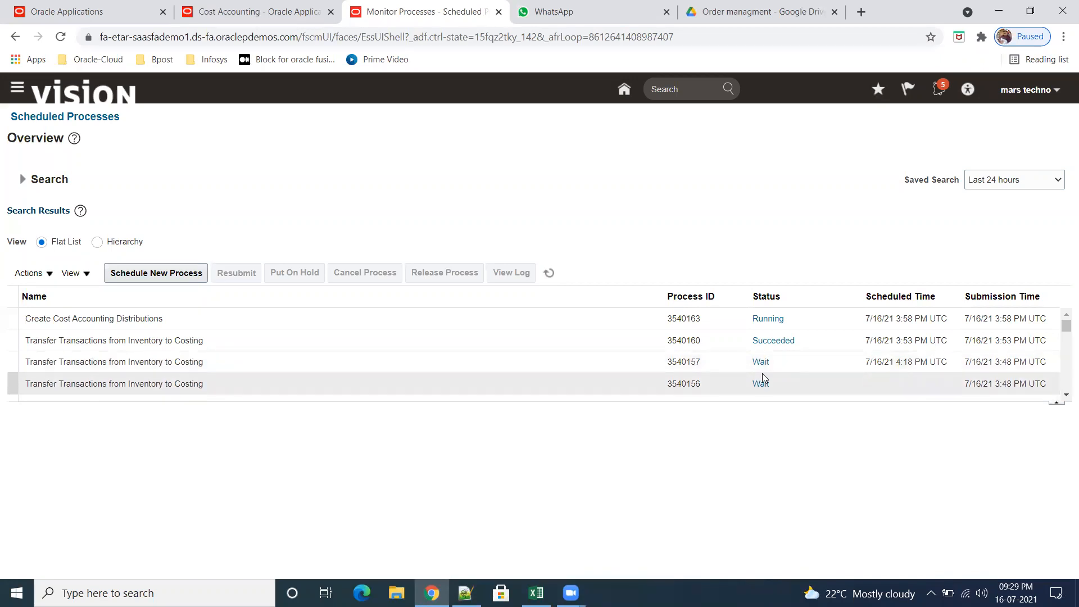
{"action": "left_click", "coordinate": [551, 276]}
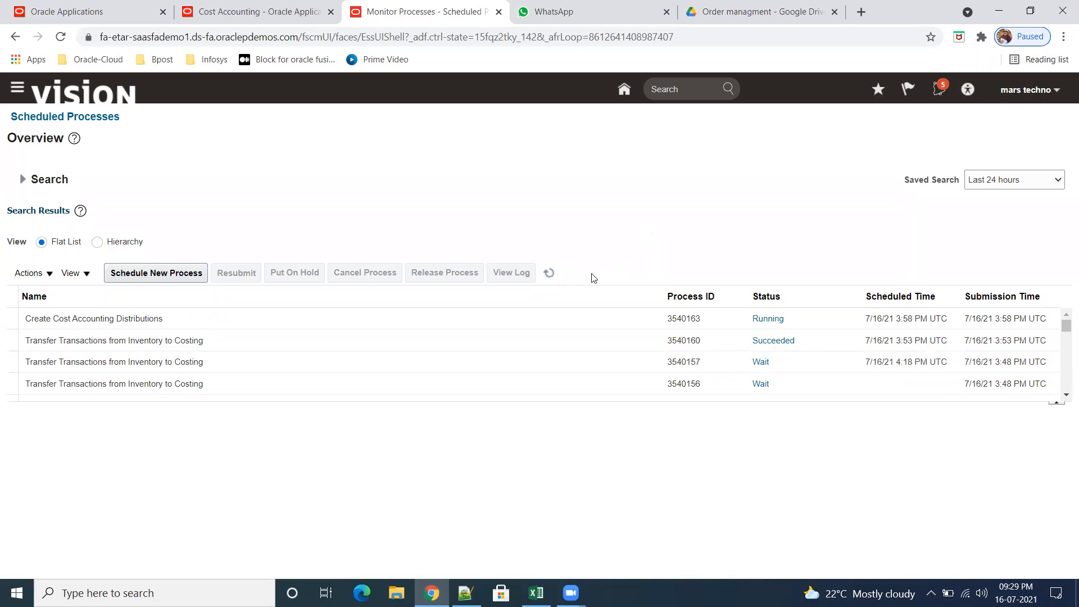
Step: Keep refreshing the scheduled processes to monitor Create Cost Accounting Distributions and Refresh Cost Accounting Report Data
{"action": "left_click", "coordinate": [549, 273]}
{"action": "left_click", "coordinate": [550, 273]}
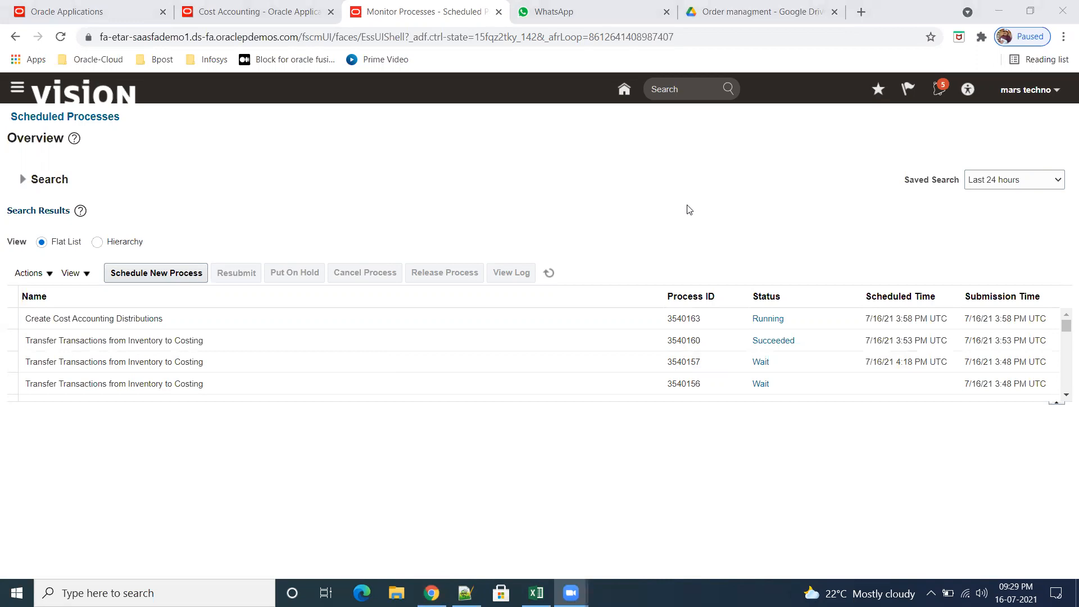
{"action": "left_click", "coordinate": [631, 243]}
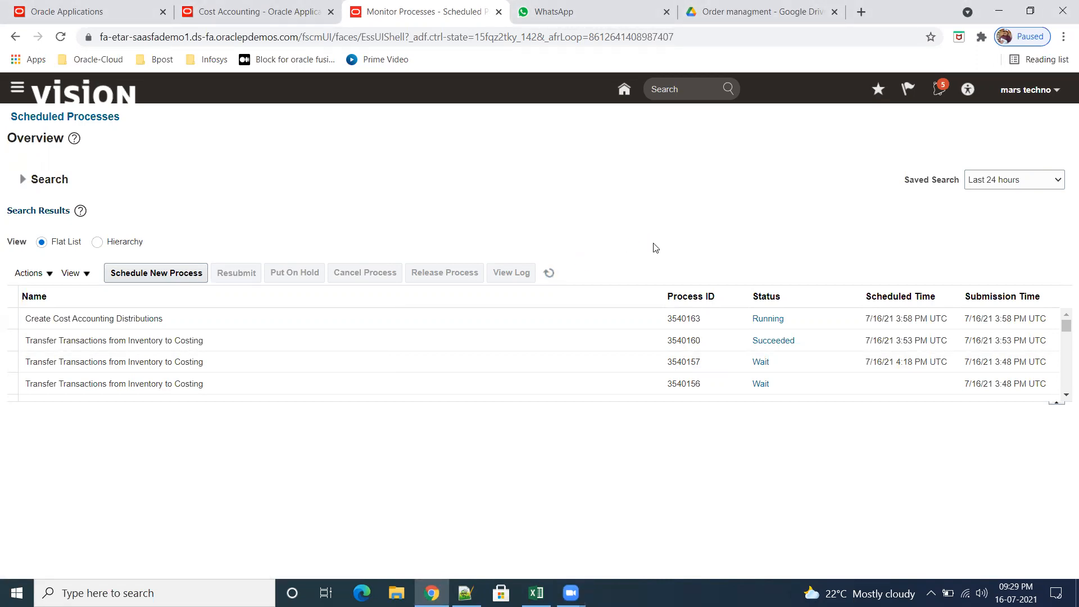
{"action": "left_click", "coordinate": [550, 273]}
{"action": "left_click", "coordinate": [549, 273]}
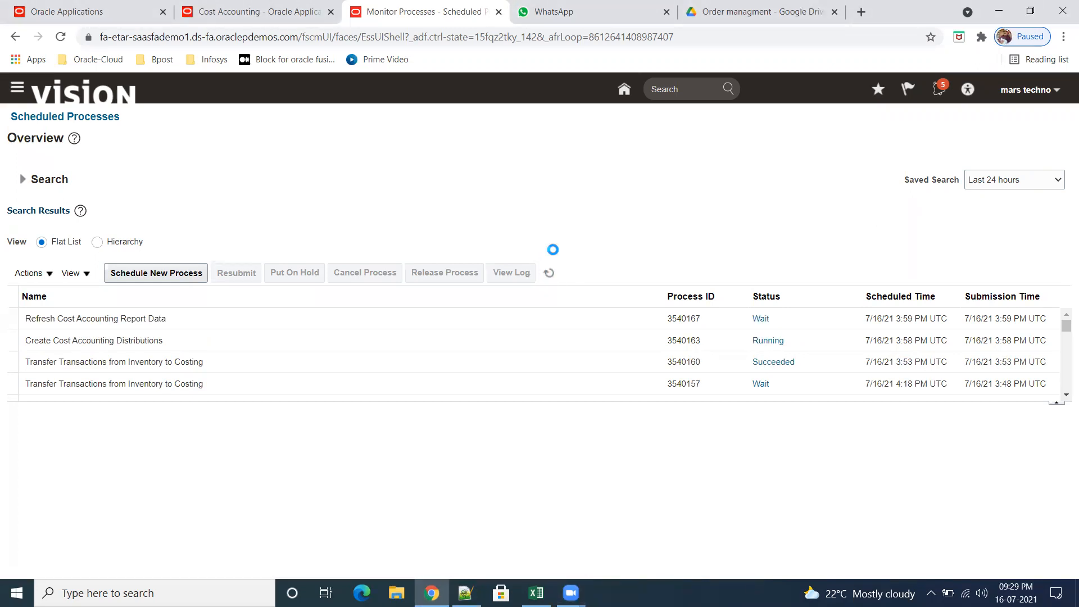
{"action": "left_click", "coordinate": [549, 273]}
{"action": "left_click", "coordinate": [551, 274]}
{"action": "left_click", "coordinate": [550, 273]}
{"action": "left_click", "coordinate": [551, 273]}
{"action": "left_click", "coordinate": [550, 272]}
{"action": "left_click", "coordinate": [549, 273]}
{"action": "left_click", "coordinate": [550, 272]}
{"action": "left_click", "coordinate": [549, 273]}
{"action": "left_click", "coordinate": [551, 273]}
{"action": "left_click", "coordinate": [549, 274]}
{"action": "left_click", "coordinate": [549, 273]}
Step: Return to the home page, open the Cost Accounting work area, and open Review Cost Accounting Distributions
{"action": "left_click", "coordinate": [624, 89]}
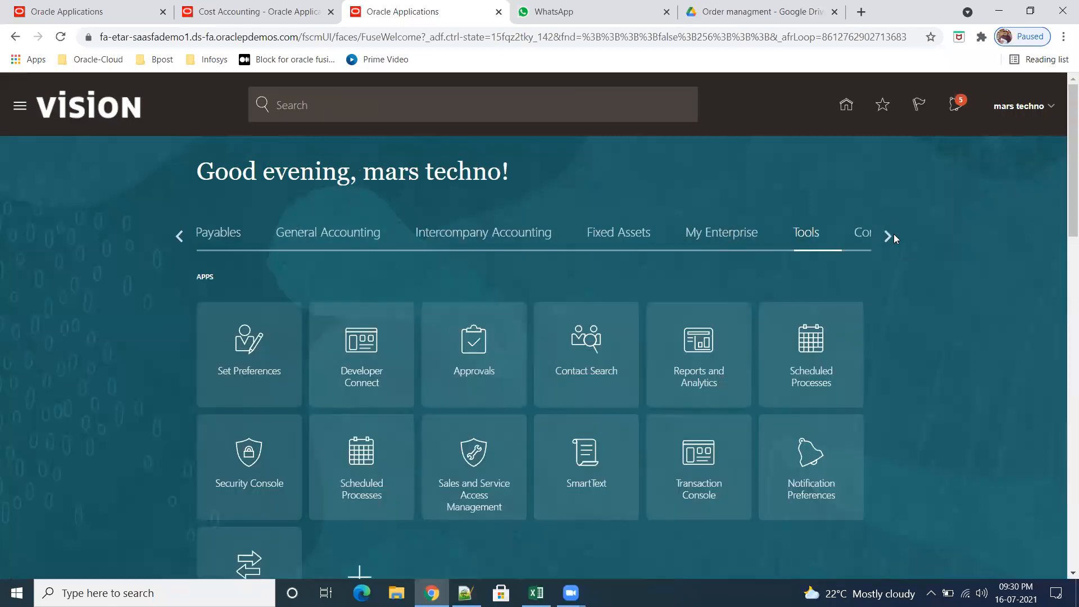
{"action": "left_click", "coordinate": [179, 236]}
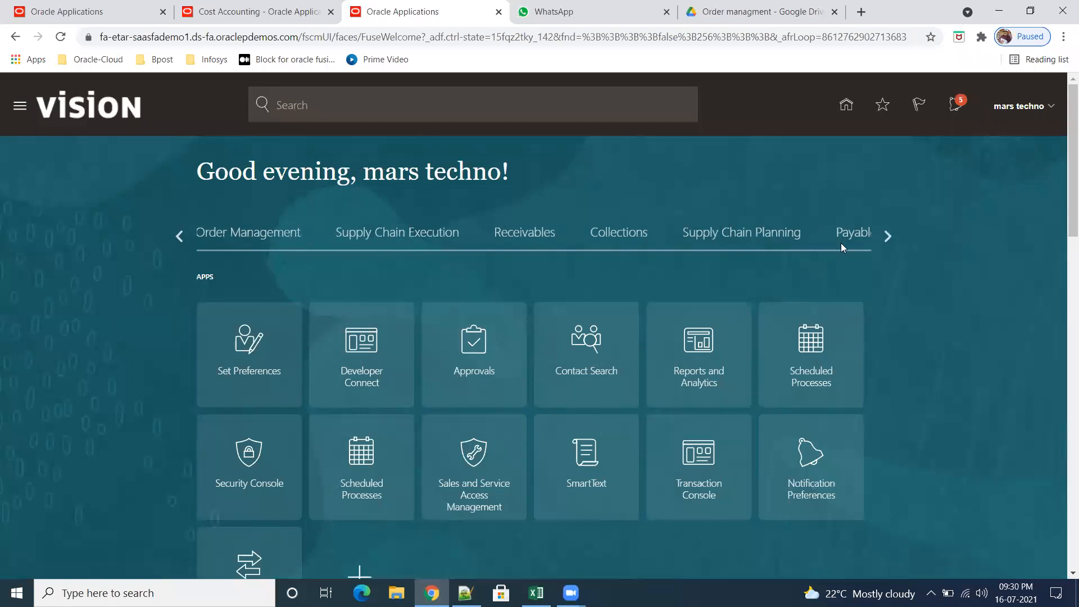
{"action": "left_click", "coordinate": [753, 236]}
{"action": "left_click", "coordinate": [429, 237]}
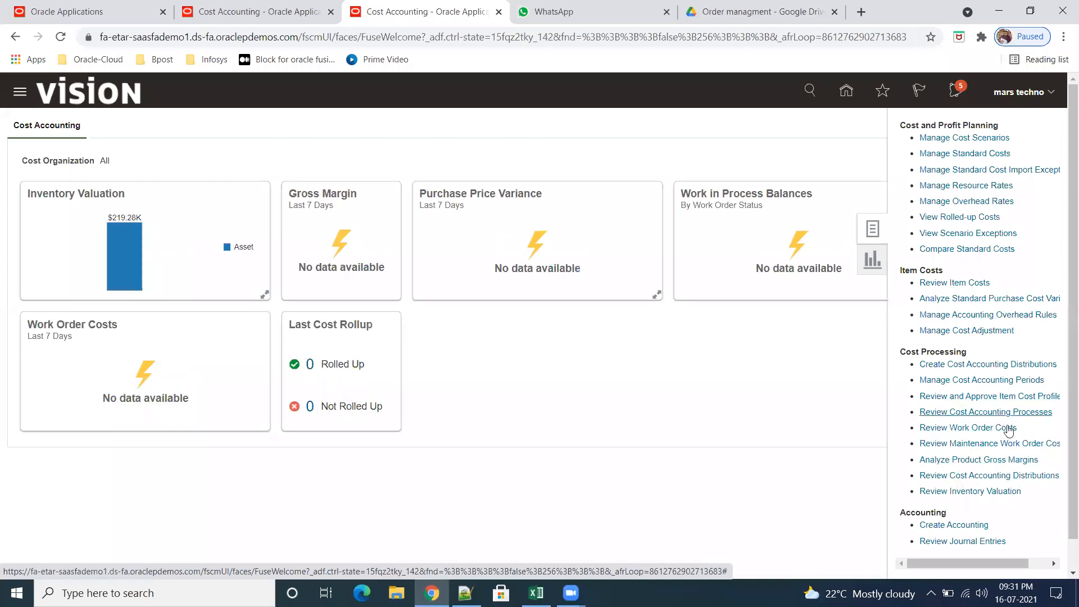
{"action": "left_click", "coordinate": [1012, 475]}
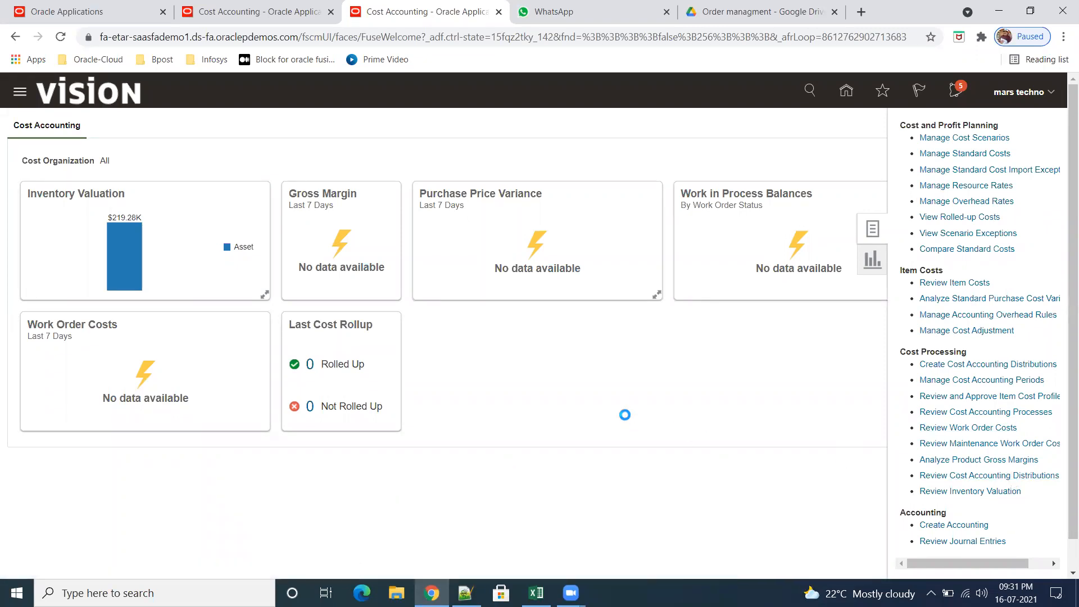
Step: Switch to the Training practice-sheet workbook in Excel and copy the item name SR01_PURCHASEITEM_03 from cell D215
{"action": "left_click", "coordinate": [617, 285]}
{"action": "type", "text": "3540156"}
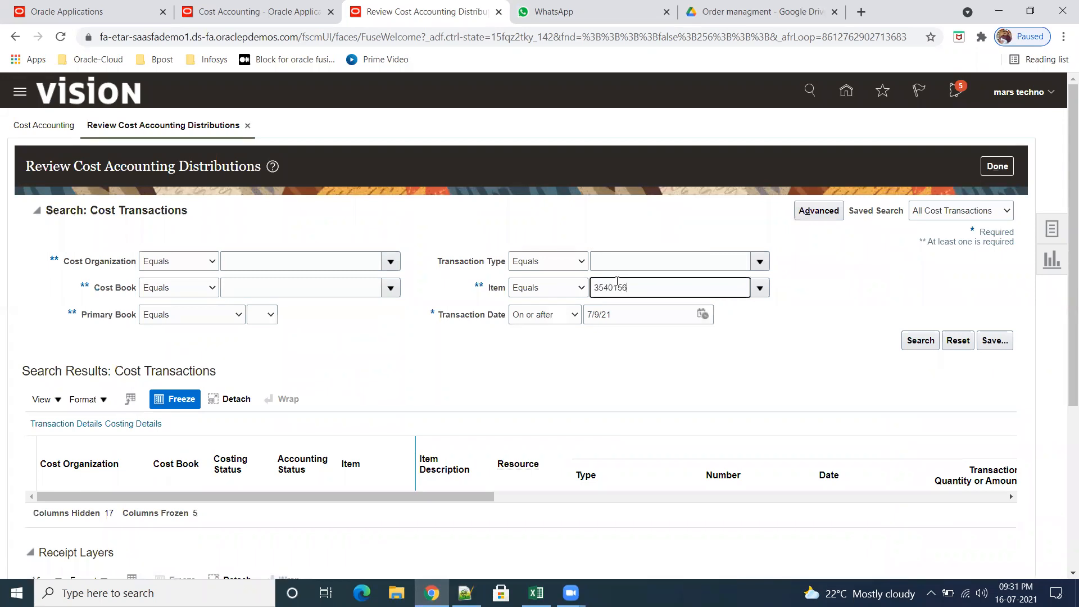
{"action": "key", "text": "ctrl+z"}
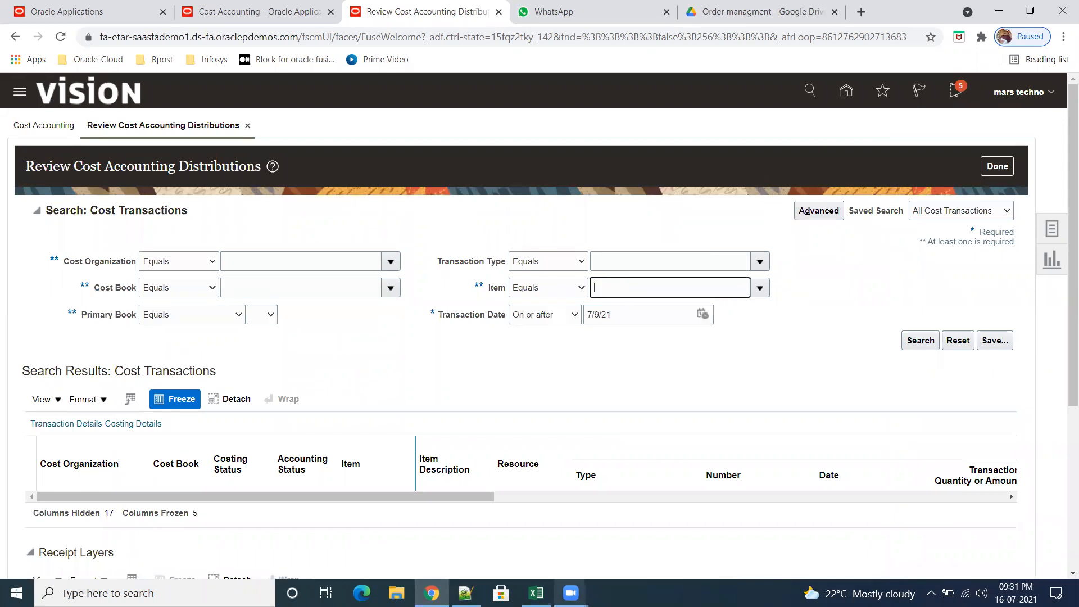
{"action": "left_click", "coordinate": [535, 591]}
{"action": "left_click", "coordinate": [645, 414]}
{"action": "left_click", "coordinate": [458, 278]}
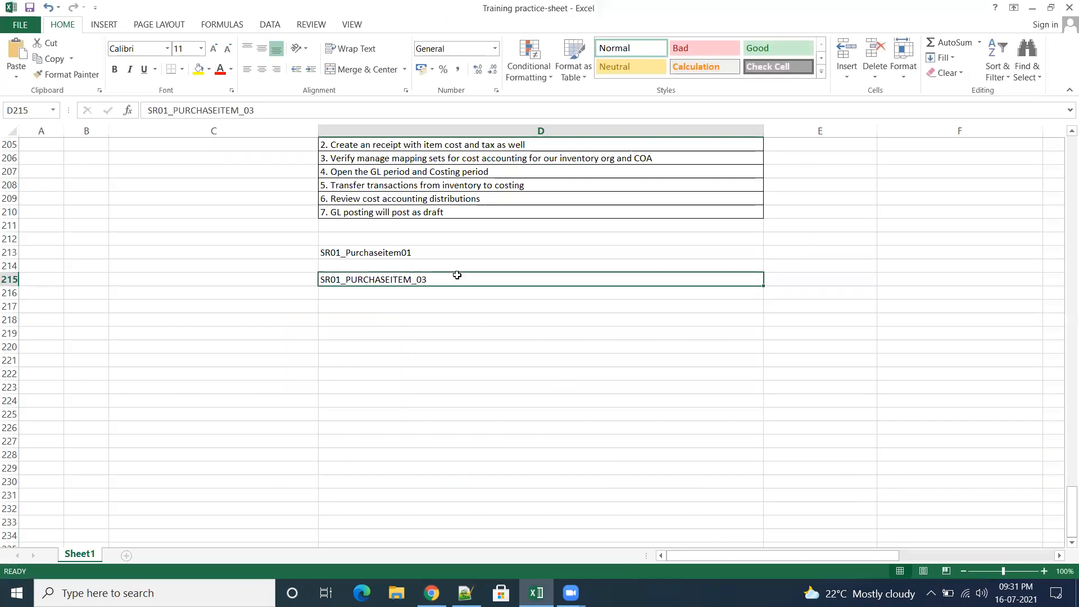
{"action": "double_click", "coordinate": [283, 108]}
{"action": "key", "text": "ctrl+c"}
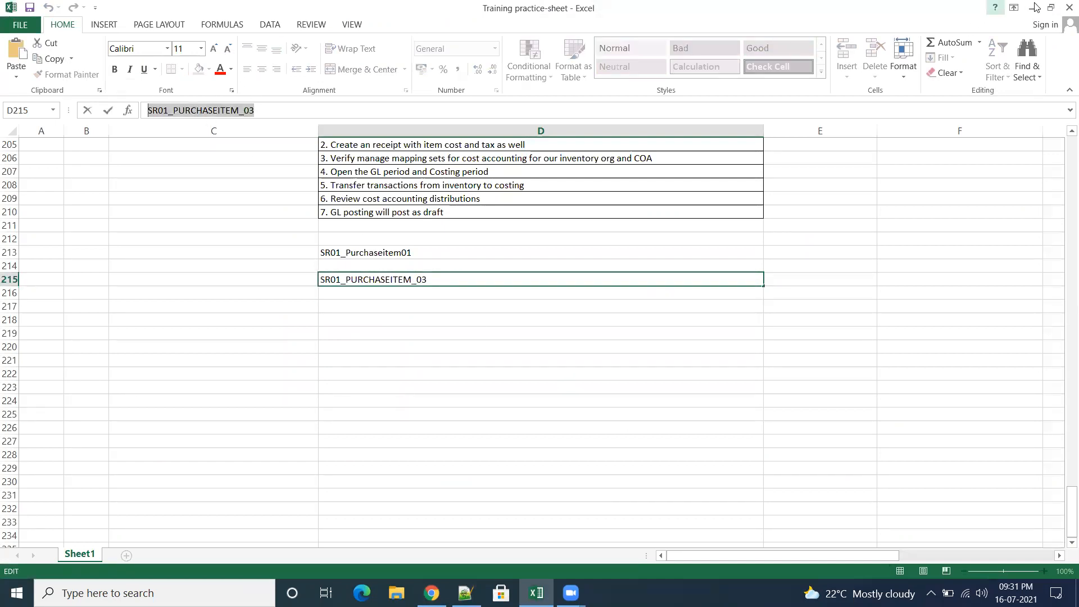
Step: Switch back to the browser and search the cost transactions for item SR01_PURCHASEITEM_03
{"action": "key", "text": "alt+Tab"}
{"action": "key", "text": "ctrl+v"}
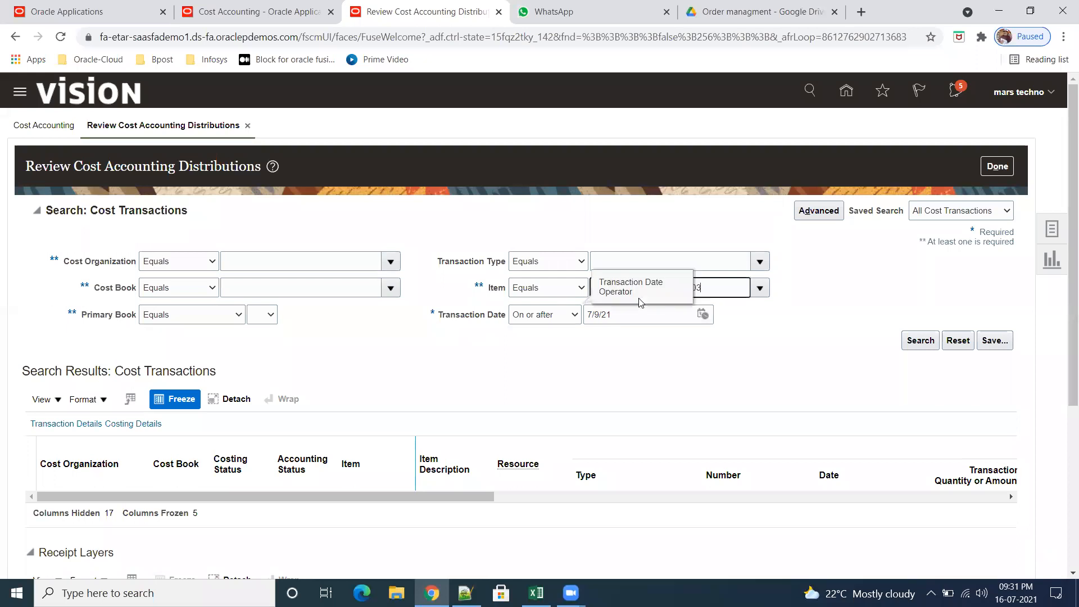
{"action": "left_click", "coordinate": [929, 346]}
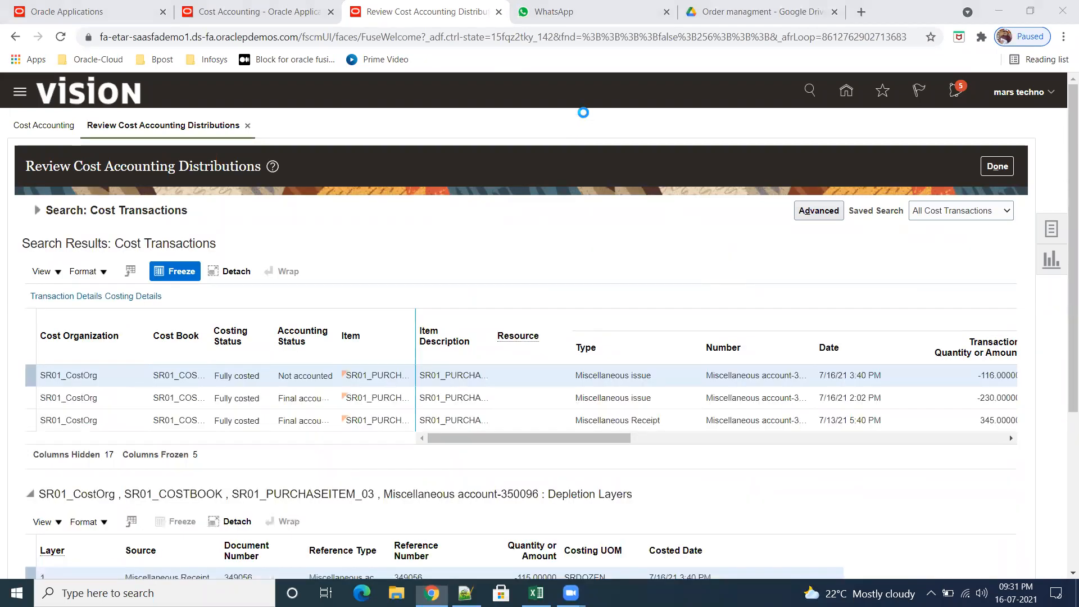
Step: Compare the depletion layers of the 7/16/21 3:40 PM and 2:02 PM miscellaneous issues, including their layer sources
{"action": "scroll", "coordinate": [650, 318], "scroll_direction": "down", "scroll_amount": 4}
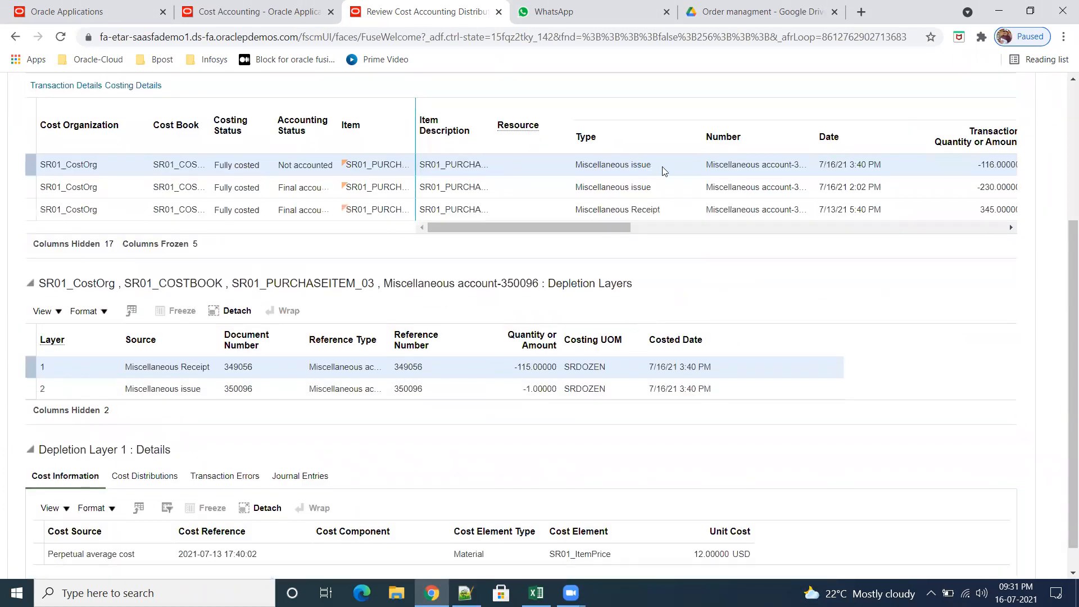
{"action": "left_click", "coordinate": [660, 164]}
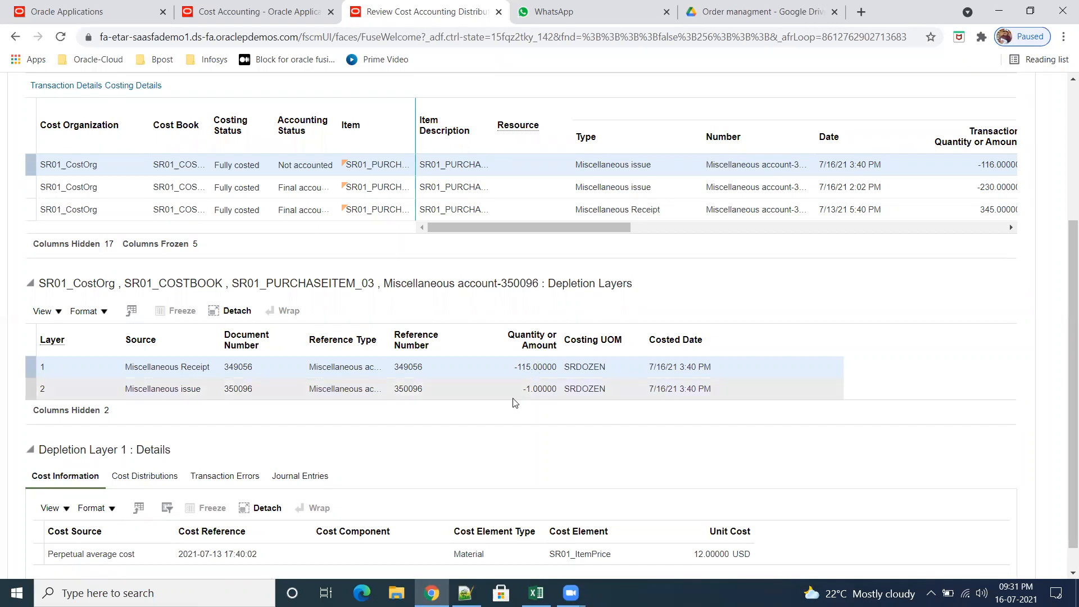
{"action": "left_click", "coordinate": [494, 392]}
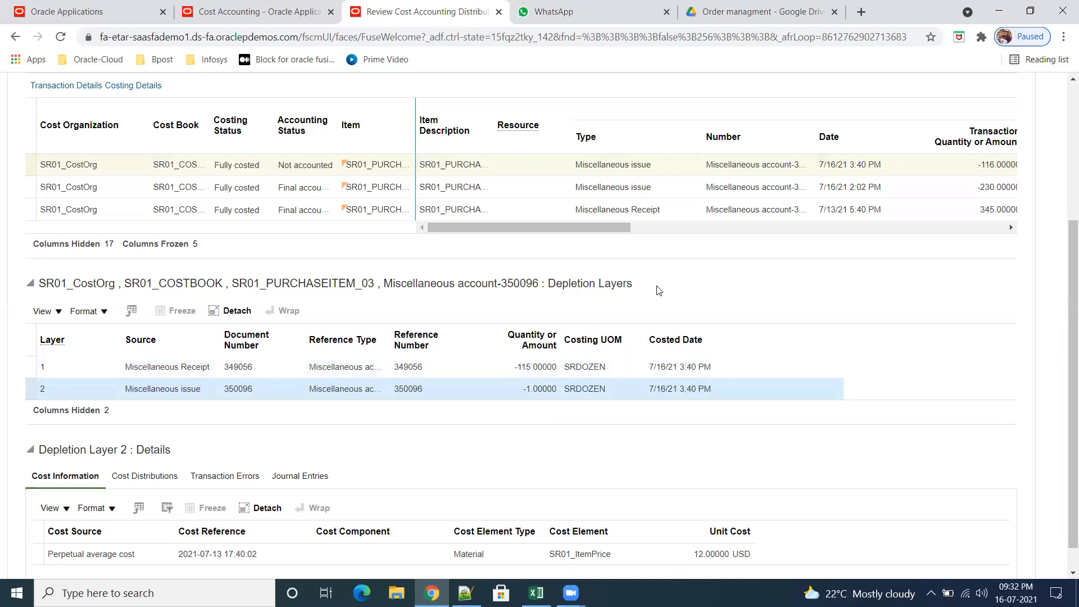
{"action": "left_click", "coordinate": [661, 182]}
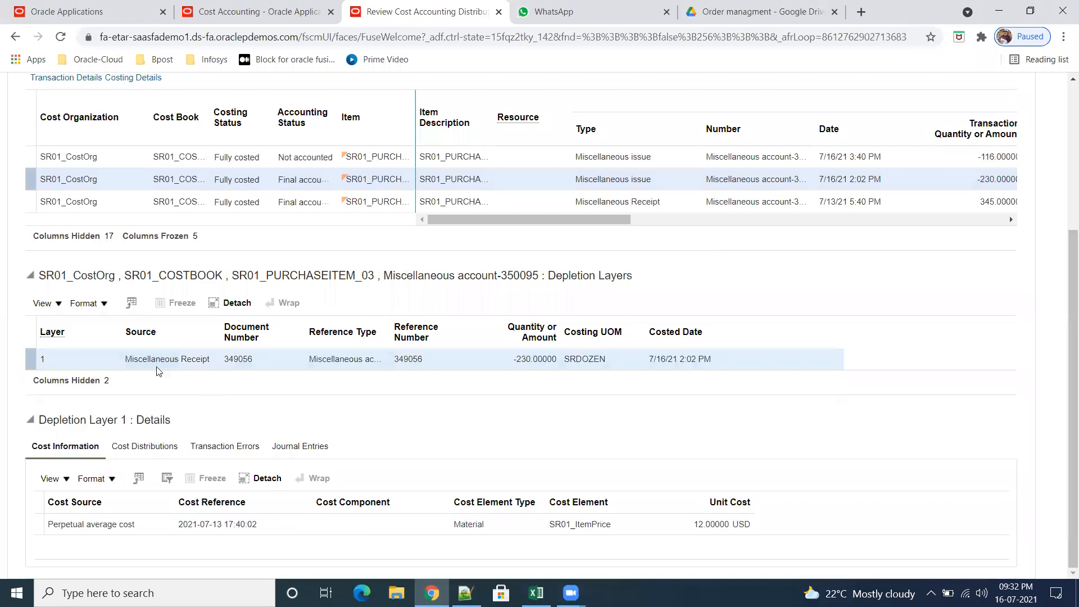
{"action": "left_click_drag", "start_coordinate": [126, 361], "coordinate": [212, 370]}
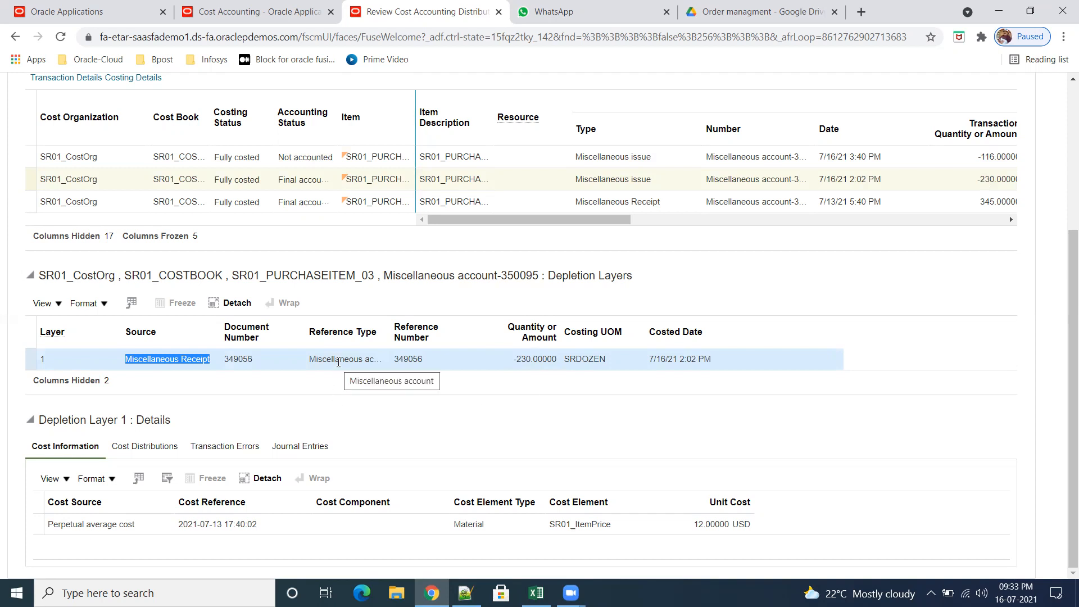
{"action": "left_click", "coordinate": [650, 157]}
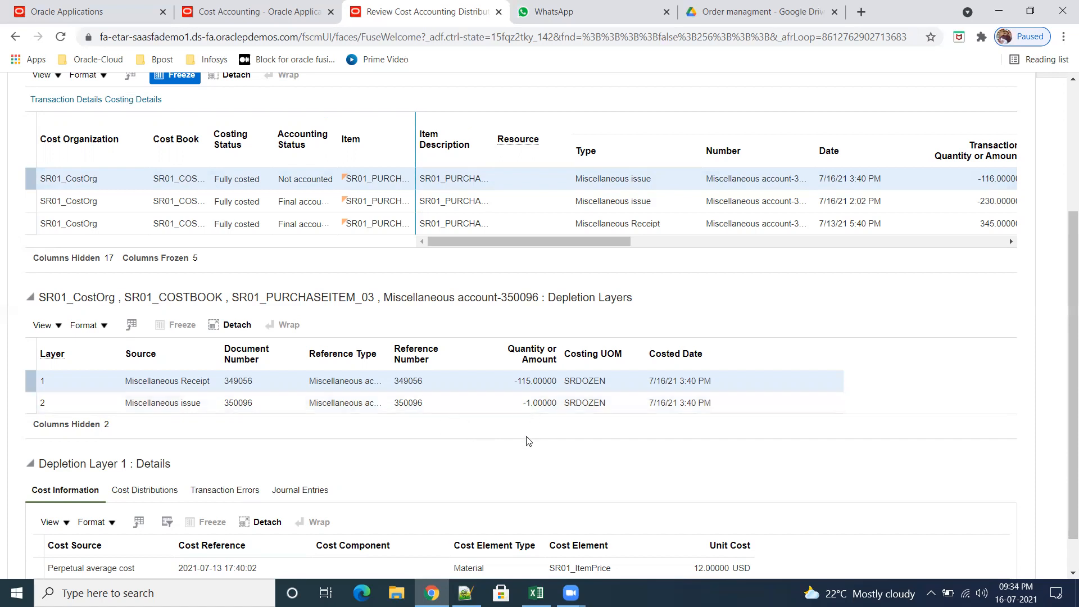
Step: Review the cost distributions and journal entries of depletion layer 1 for the 3:40 PM miscellaneous issue
{"action": "scroll", "coordinate": [490, 442], "scroll_direction": "down", "scroll_amount": 1}
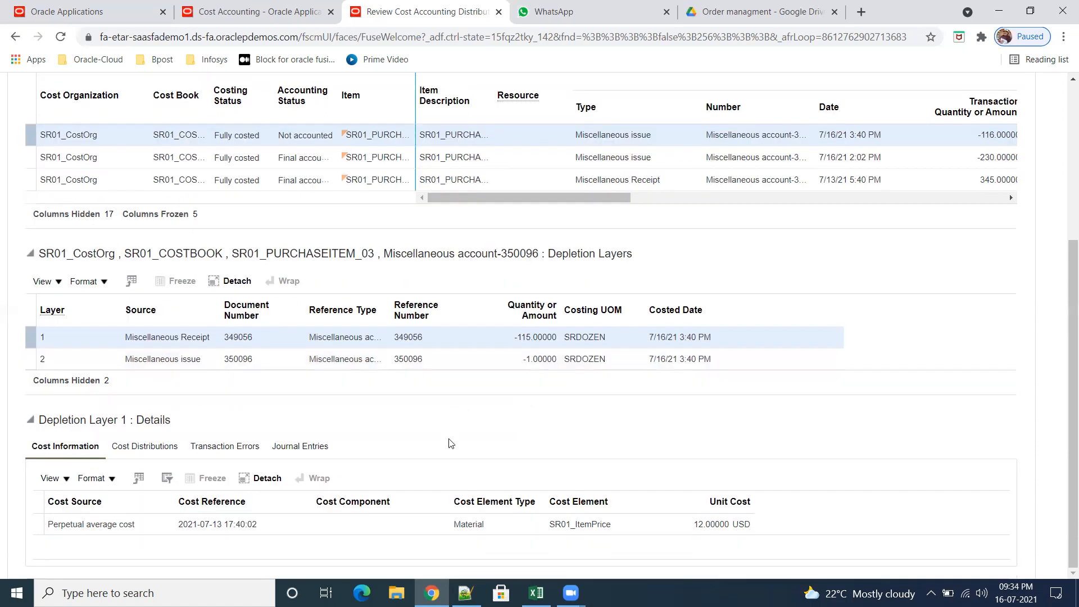
{"action": "left_click", "coordinate": [145, 447]}
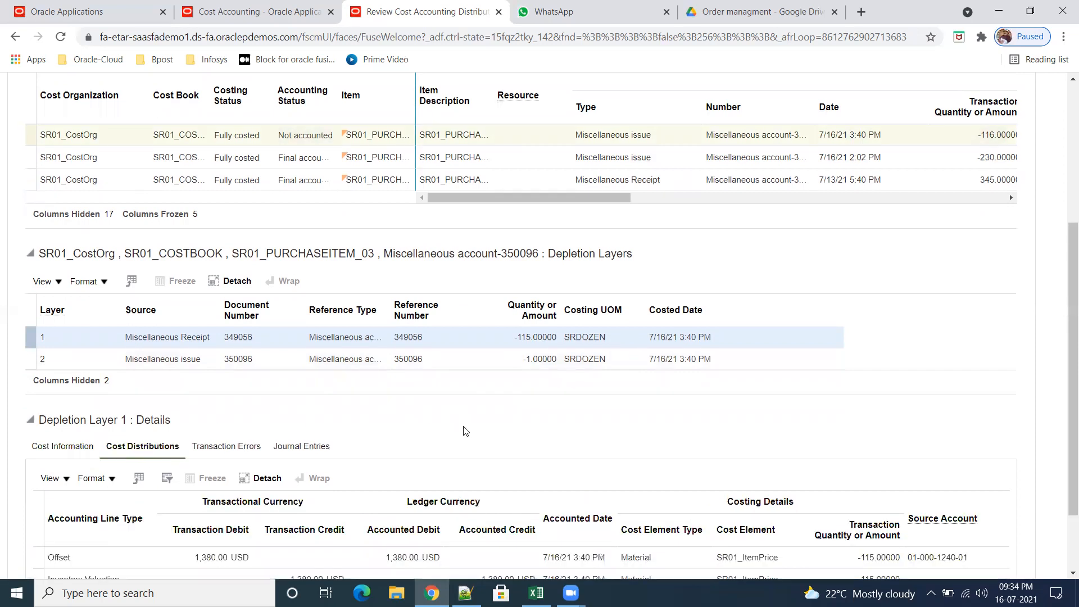
{"action": "scroll", "coordinate": [94, 508], "scroll_direction": "down", "scroll_amount": 2}
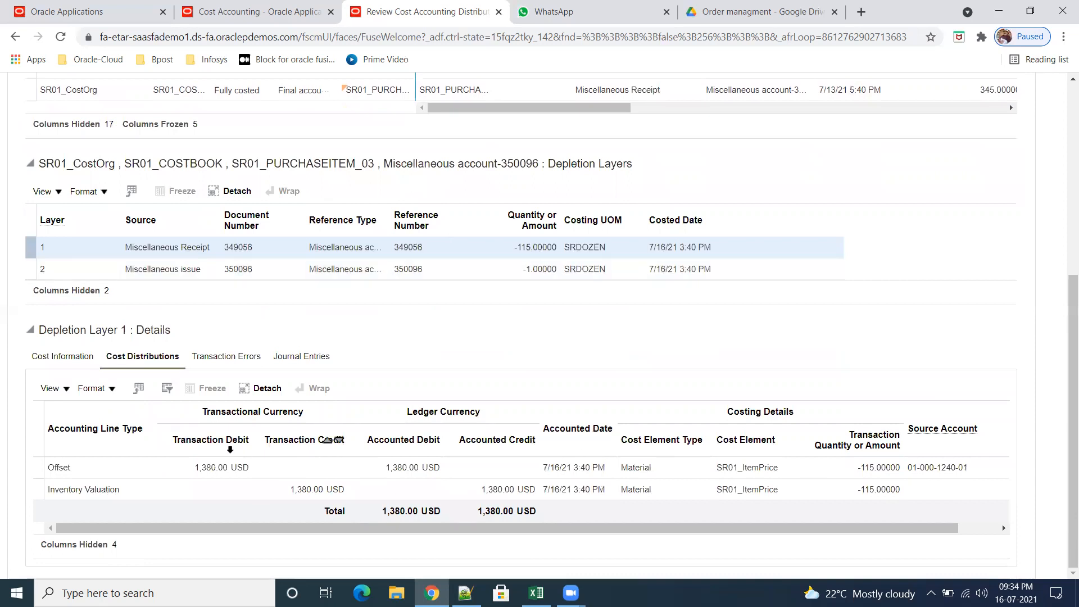
{"action": "left_click", "coordinate": [308, 358]}
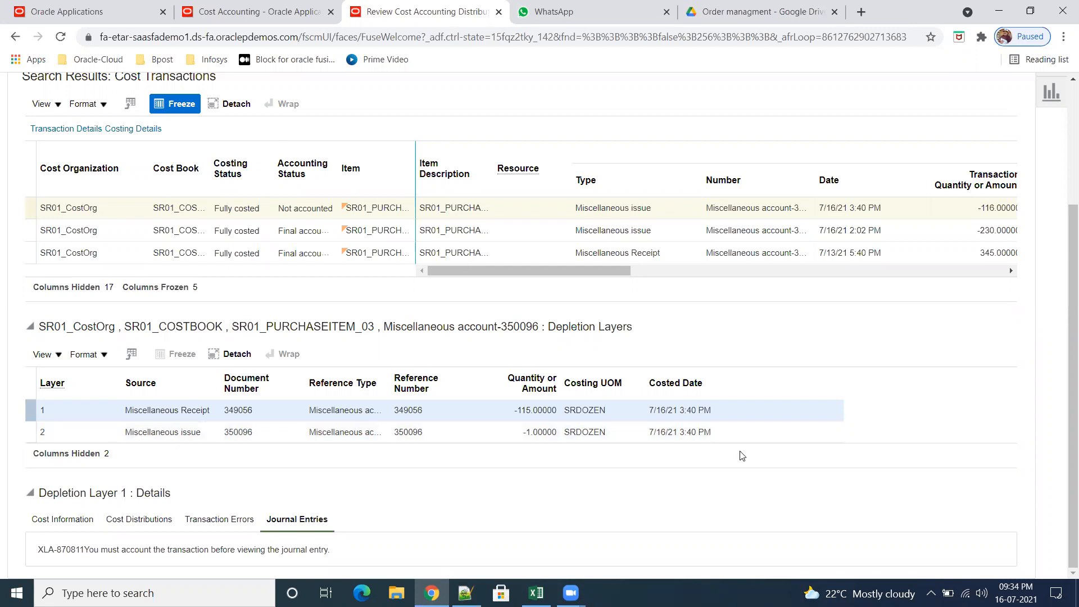
Step: Close Review Cost Accounting Distributions and open the Review Item Costs task
{"action": "scroll", "coordinate": [984, 252], "scroll_direction": "up", "scroll_amount": 3}
{"action": "left_click", "coordinate": [995, 174]}
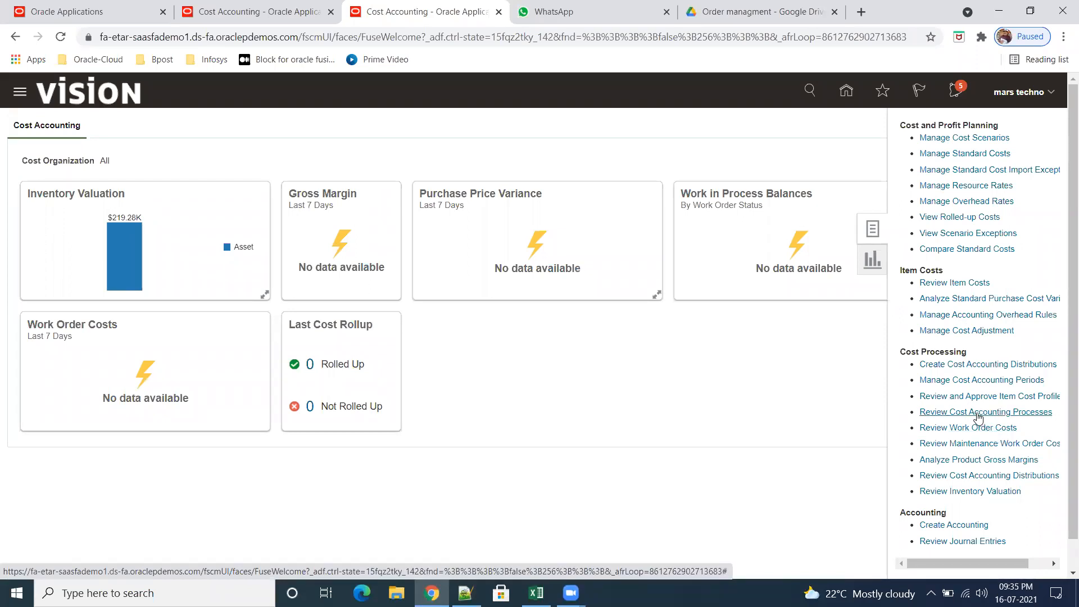
{"action": "left_click", "coordinate": [962, 284]}
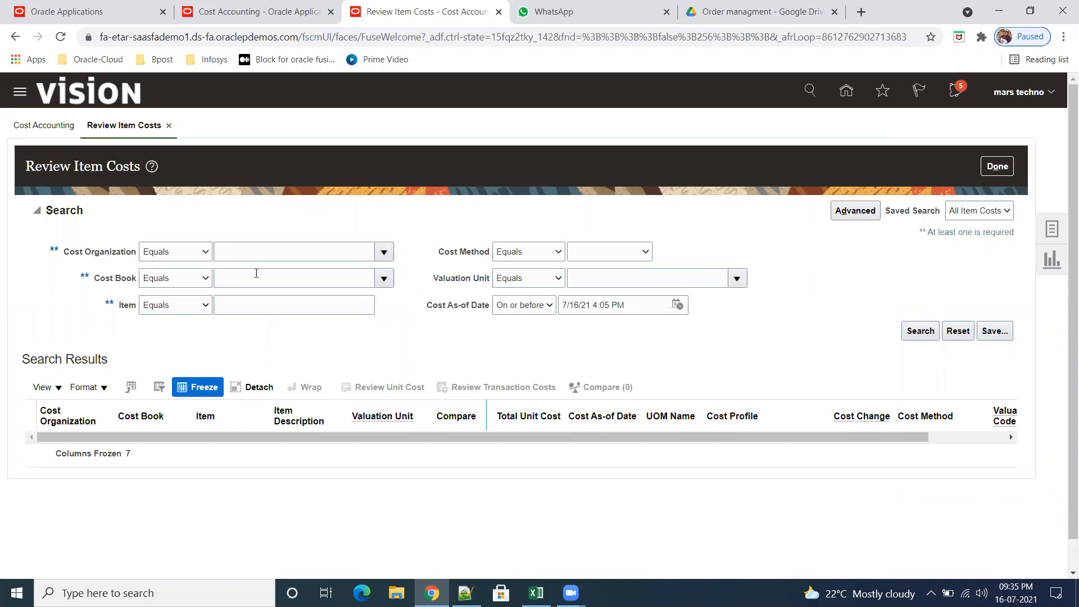
Step: Switch to the Training practice-sheet workbook in Excel and copy SR01_PURCHASEITEM_03 again for the item cost search
{"action": "left_click", "coordinate": [265, 305]}
{"action": "left_click", "coordinate": [537, 593]}
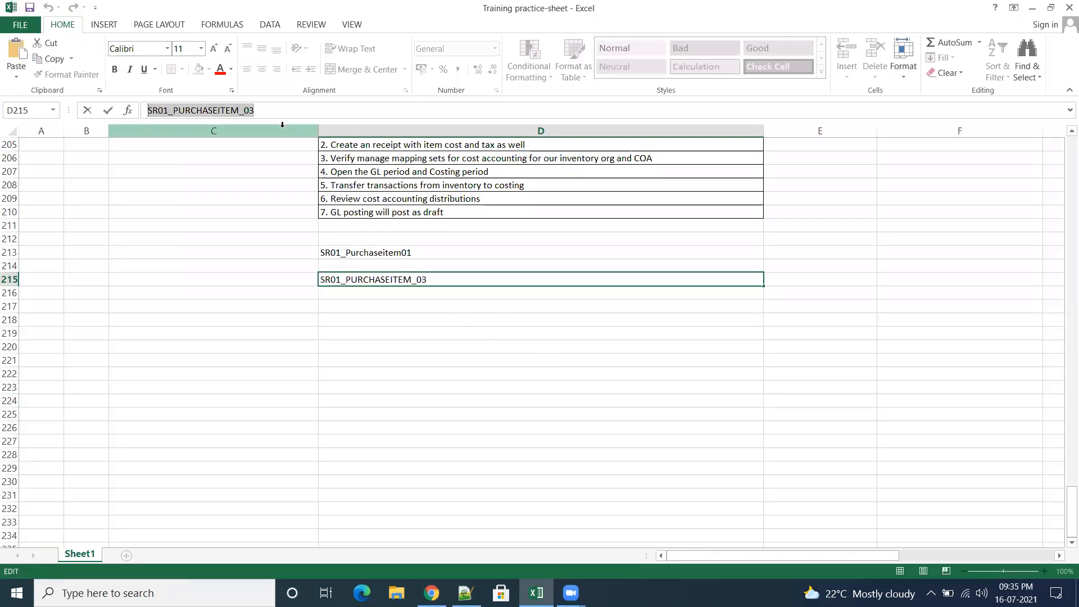
{"action": "left_click_drag", "start_coordinate": [272, 111], "coordinate": [140, 110]}
{"action": "key", "text": "ctrl+c"}
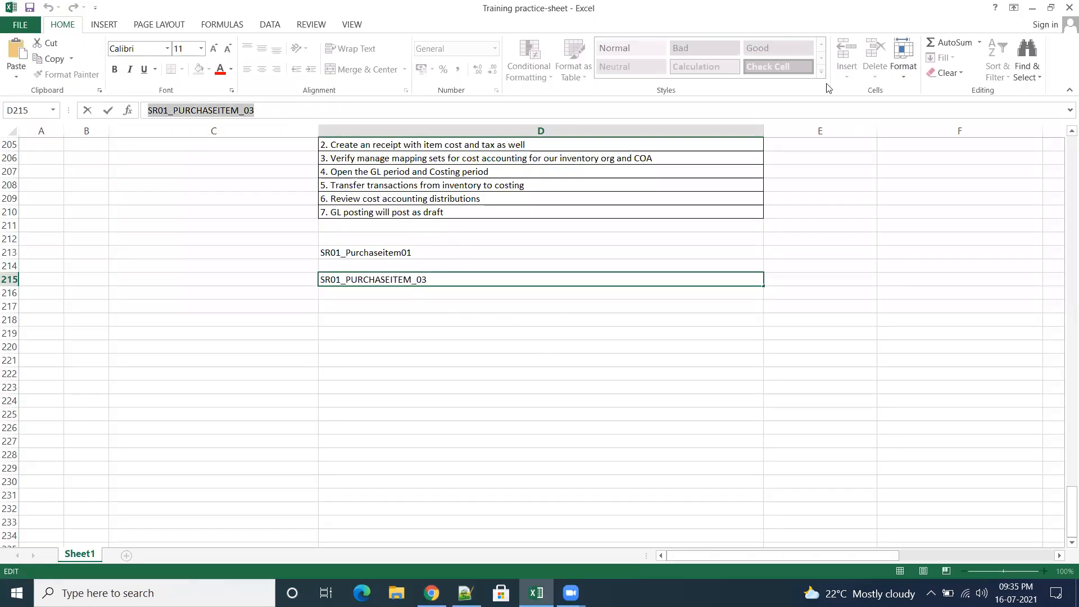
Step: Return to Review Item Costs in the browser and search for item SR01_PURCHASEITEM_03, keeping the cost as-of date condition On or before
{"action": "left_click", "coordinate": [1032, 8]}
{"action": "left_click", "coordinate": [319, 308]}
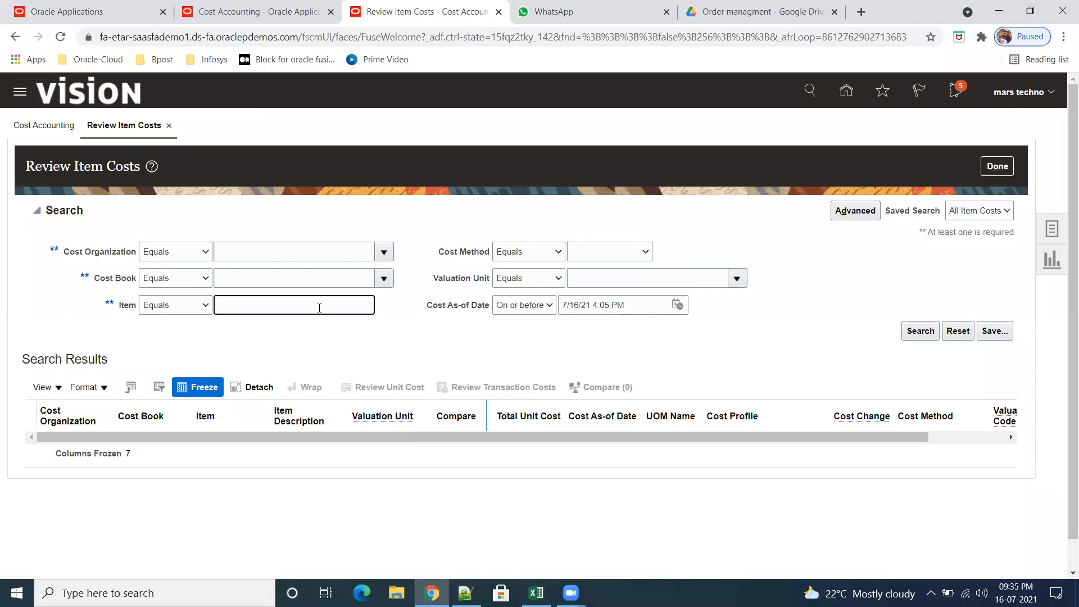
{"action": "key", "text": "ctrl+v"}
{"action": "key", "text": "Tab"}
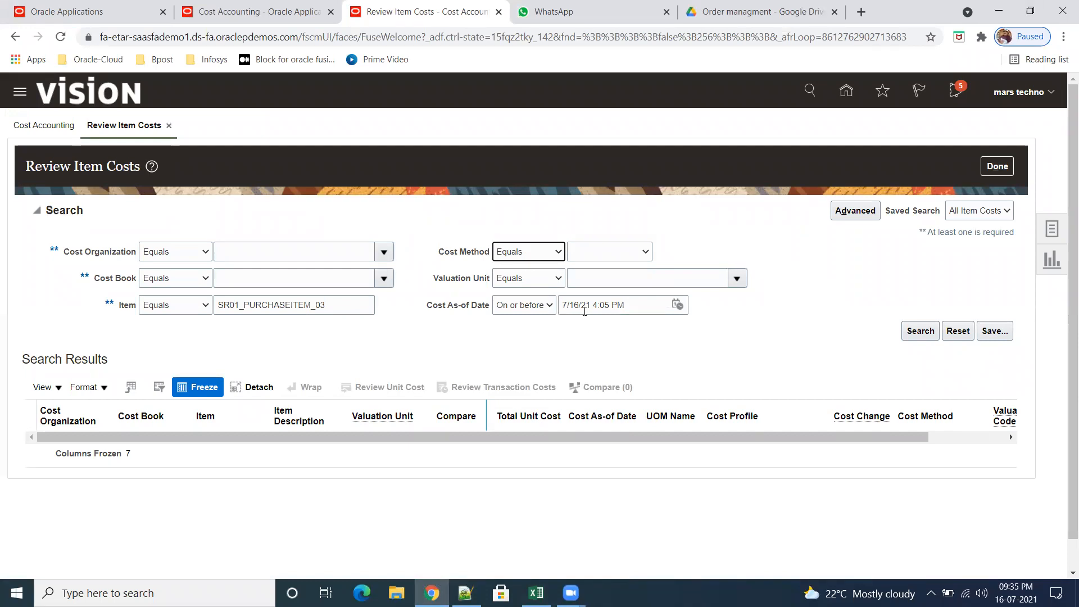
{"action": "left_click", "coordinate": [550, 309]}
{"action": "left_click", "coordinate": [661, 336]}
{"action": "left_click", "coordinate": [911, 336]}
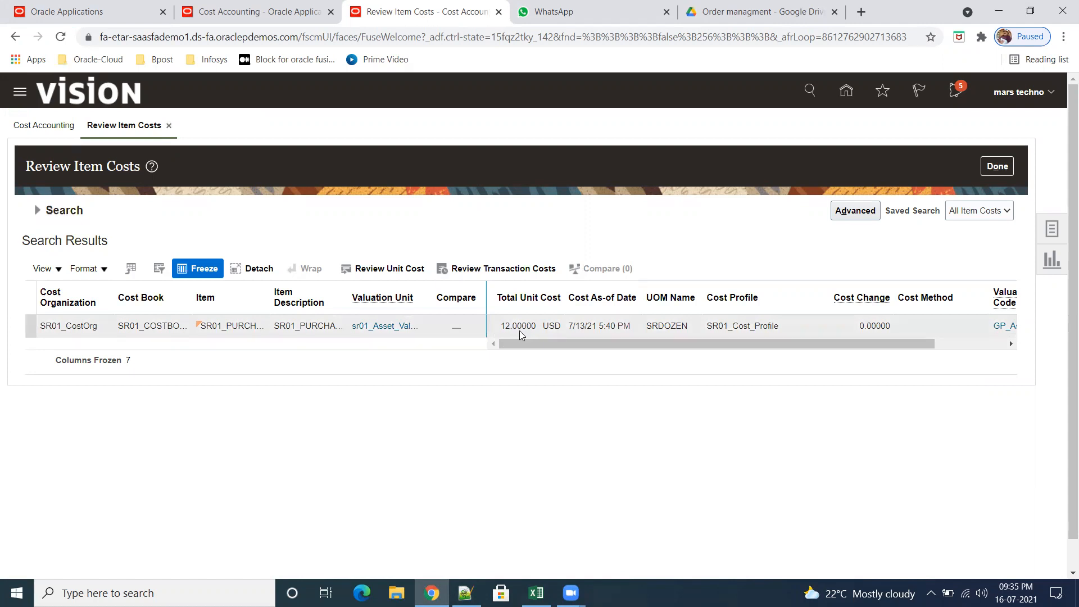
Step: Examine the item's unit cost and cost change columns, and close Review Item Costs to return to the Cost Accounting task list
{"action": "left_click_drag", "start_coordinate": [595, 343], "coordinate": [676, 340]}
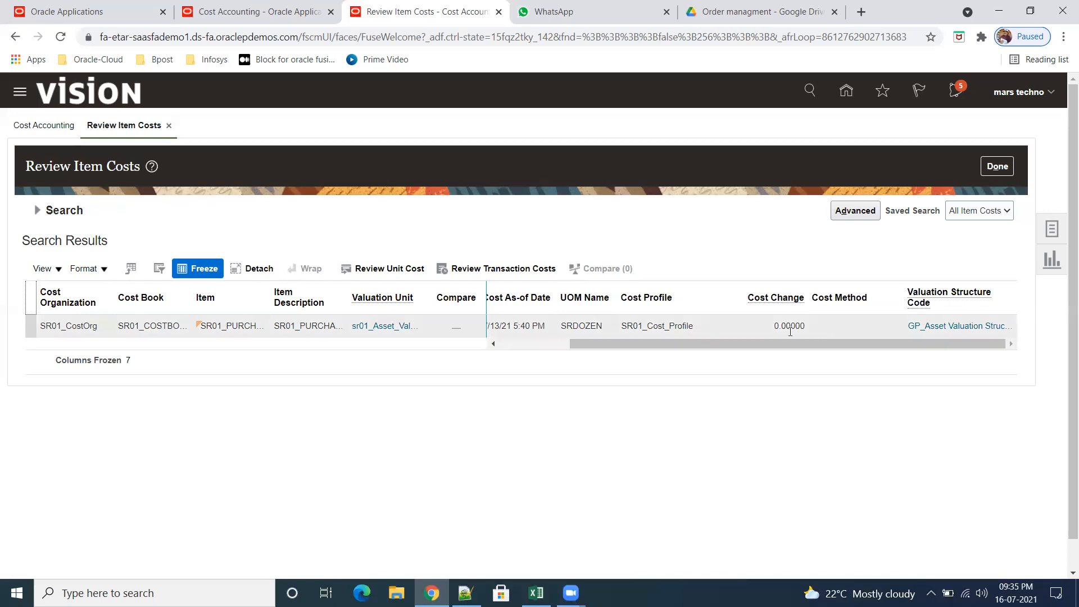
{"action": "left_click_drag", "start_coordinate": [593, 347], "coordinate": [503, 344]}
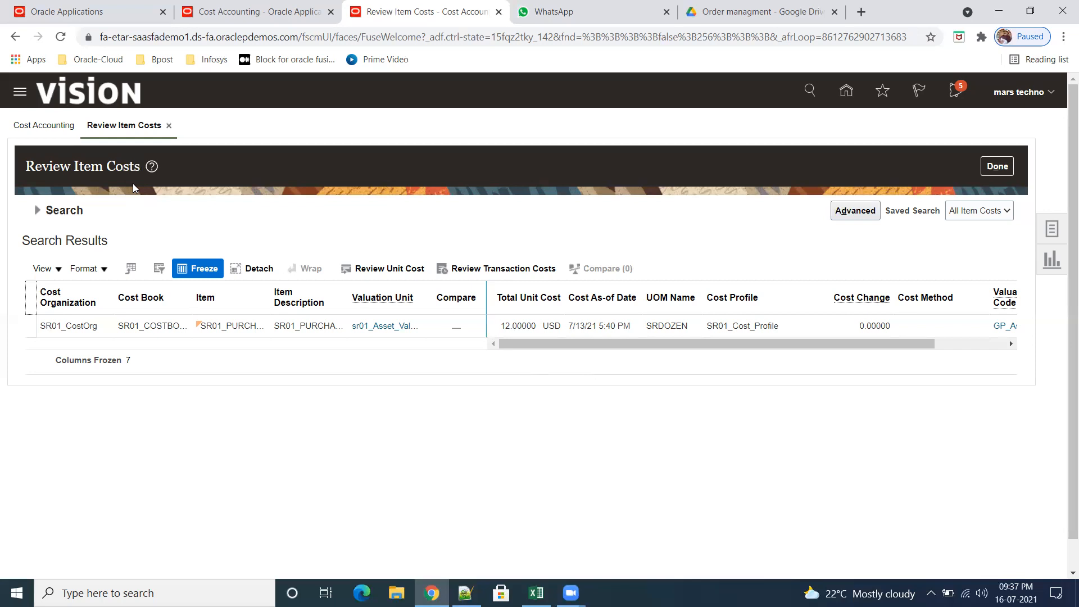
{"action": "left_click_drag", "start_coordinate": [896, 345], "coordinate": [620, 349]}
{"action": "left_click", "coordinate": [997, 166]}
{"action": "left_click", "coordinate": [1051, 229]}
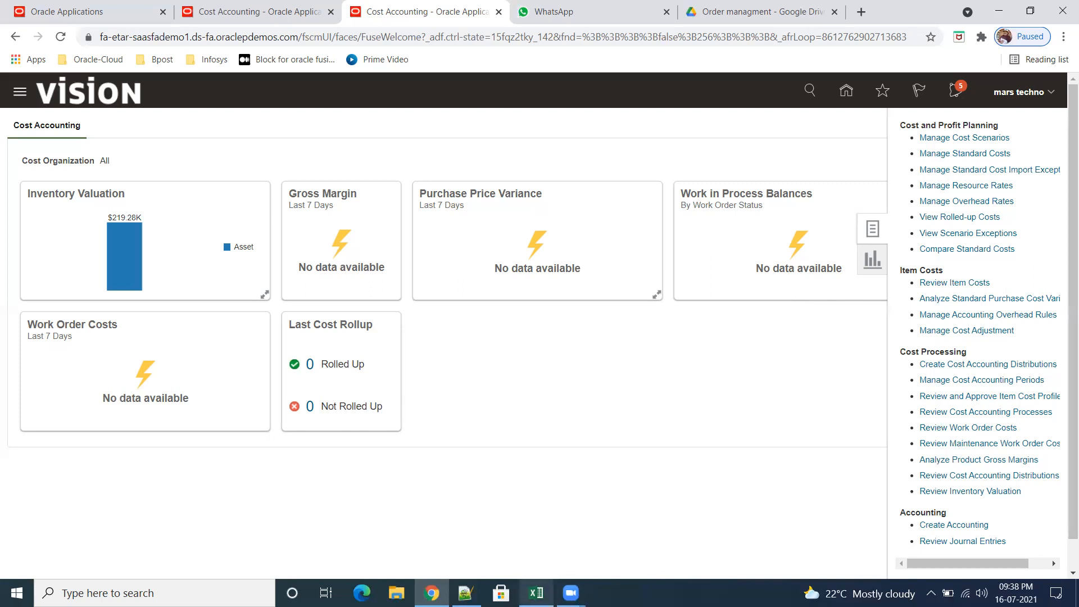
Step: Switch to the Training practice-sheet workbook in Excel and enter the heading Inventory control methods in cell C219
{"action": "left_click", "coordinate": [536, 530]}
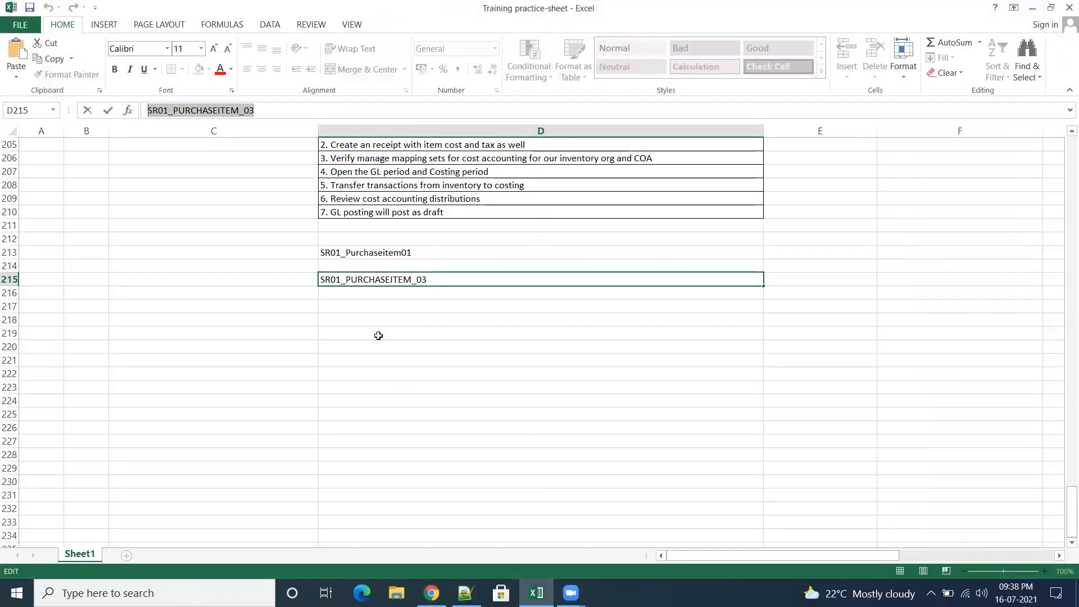
{"action": "left_click", "coordinate": [378, 335]}
{"action": "left_click", "coordinate": [304, 331]}
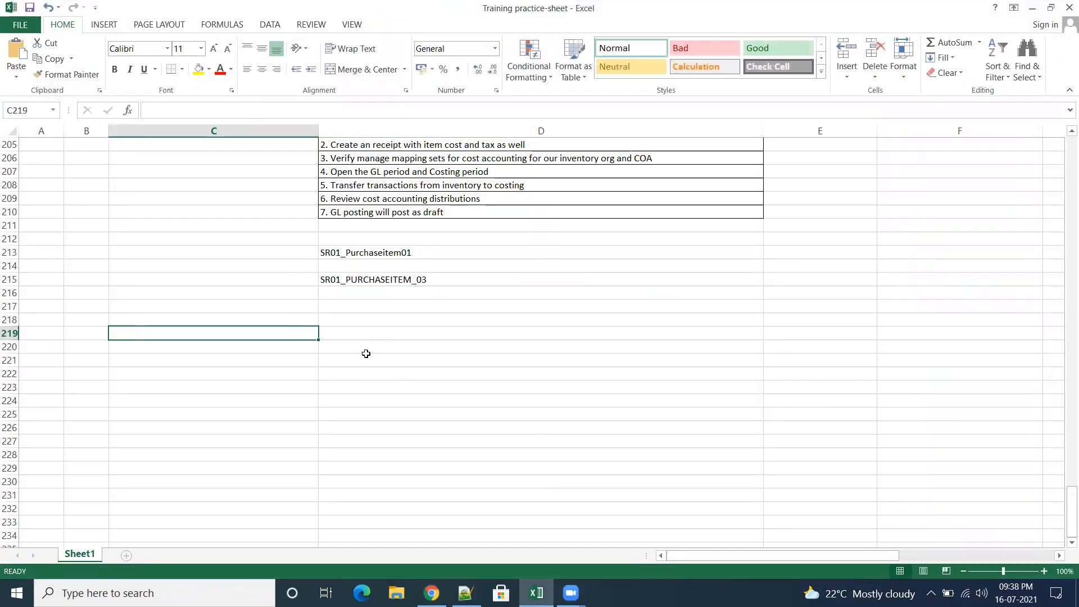
{"action": "type", "text": "Invengtory"}
{"action": "key", "text": "BackSpace"}
{"action": "key", "text": "BackSpace"}
{"action": "key", "text": "BackSpace"}
{"action": "key", "text": "BackSpace"}
{"action": "key", "text": "BackSpace"}
{"action": "type", "text": "tor"}
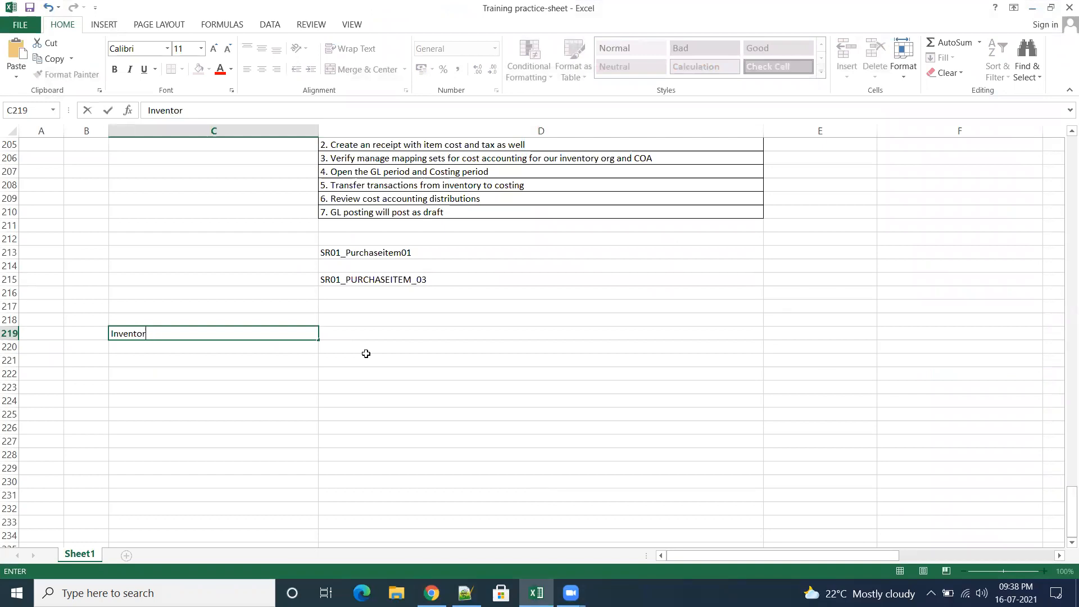
{"action": "type", "text": "y contro"}
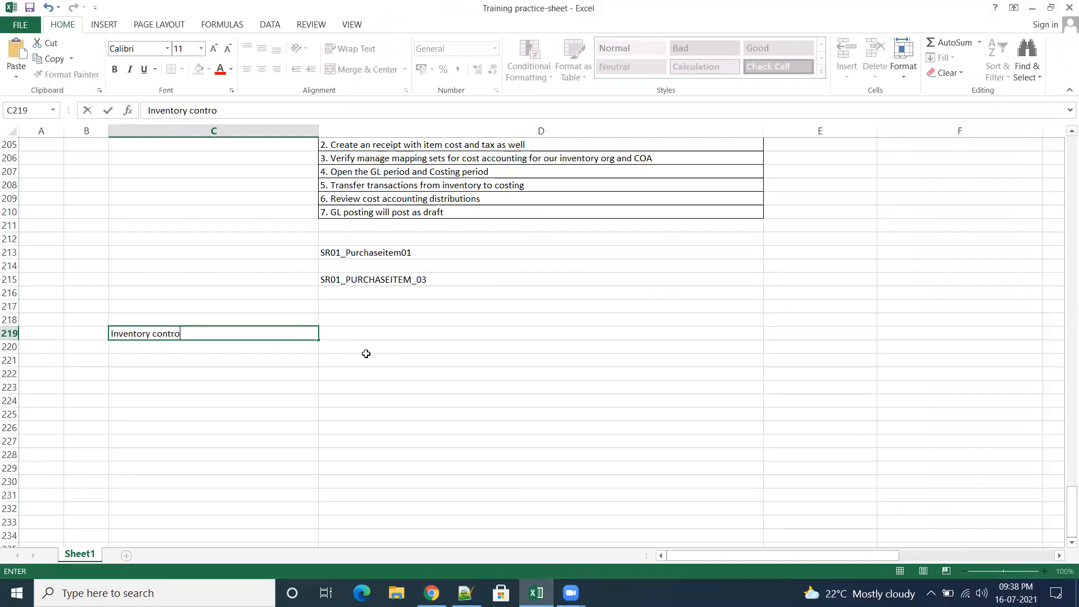
{"action": "type", "text": "l methods"}
{"action": "key", "text": "Tab"}
Step: List the first two methods beside the heading: 1. Lot control in D219 and 2. Serial control in D220
{"action": "type", "text": "1. Lot control"}
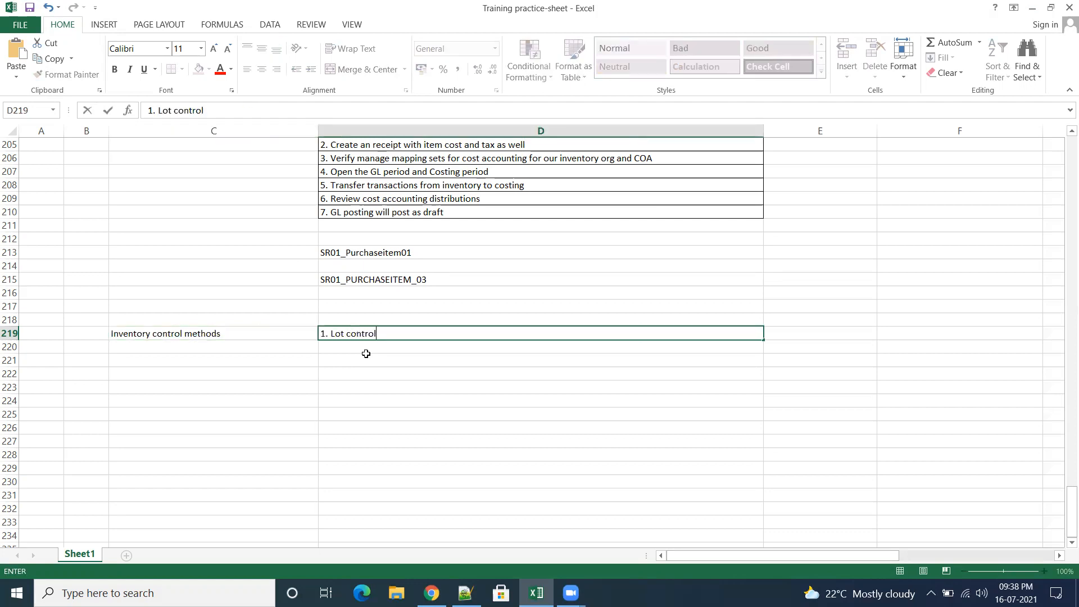
{"action": "left_click", "coordinate": [377, 348]}
{"action": "type", "text": "2. Serial congtro"}
{"action": "key", "text": "BackSpace"}
{"action": "key", "text": "BackSpace"}
{"action": "key", "text": "BackSpace"}
{"action": "key", "text": "BackSpace"}
{"action": "type", "text": "trol"}
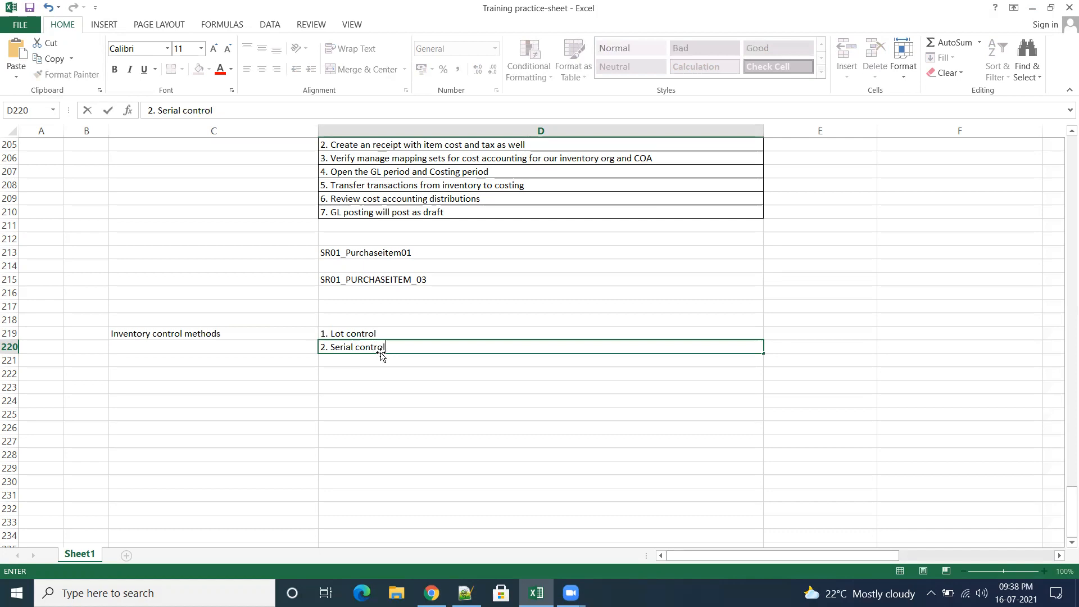
{"action": "key", "text": "Return"}
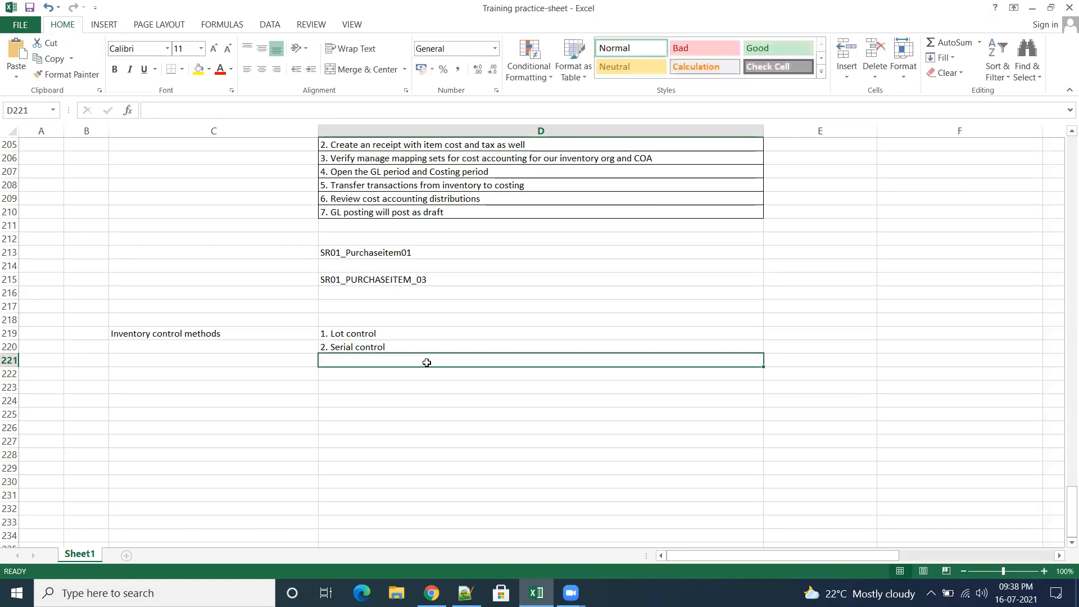
Step: Extend the methods list with 3. Packing unit in D221 and Revision control in D222
{"action": "type", "text": "3. Packing "}
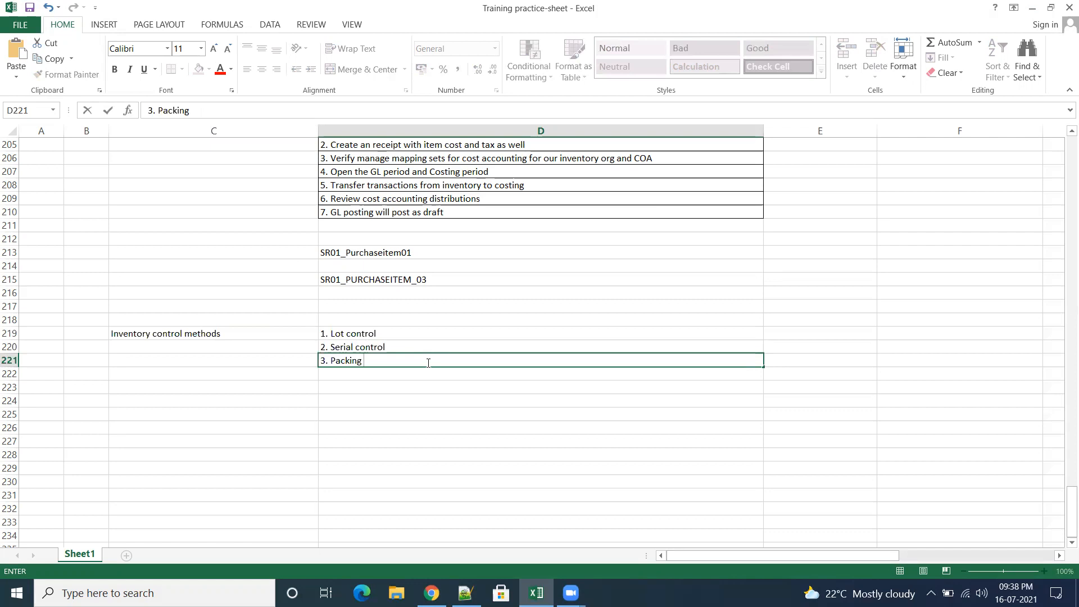
{"action": "type", "text": "unit"}
{"action": "left_click", "coordinate": [461, 376]}
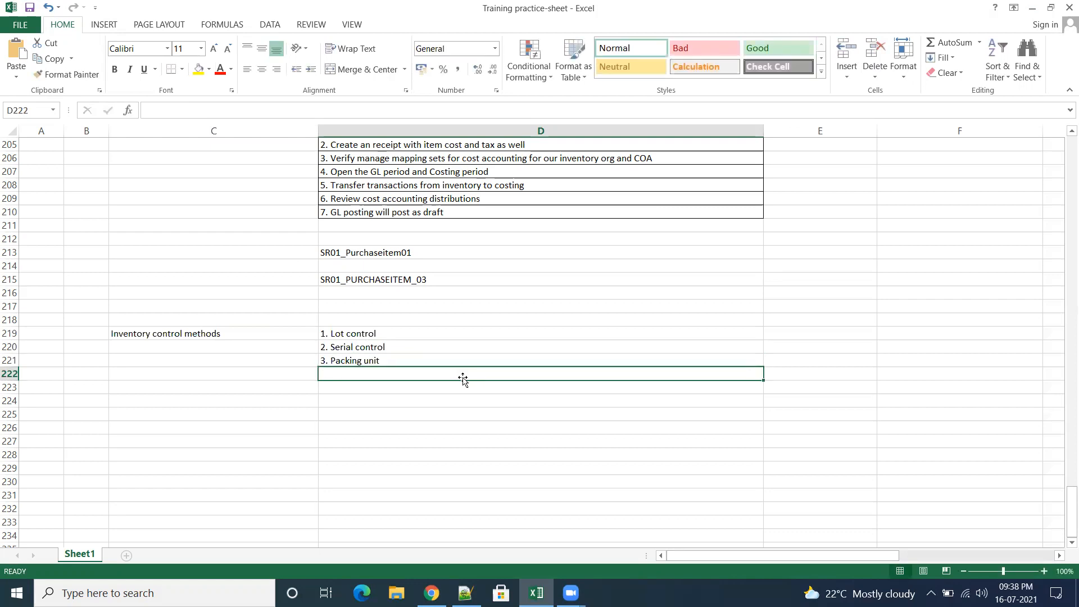
{"action": "type", "text": "rRe"}
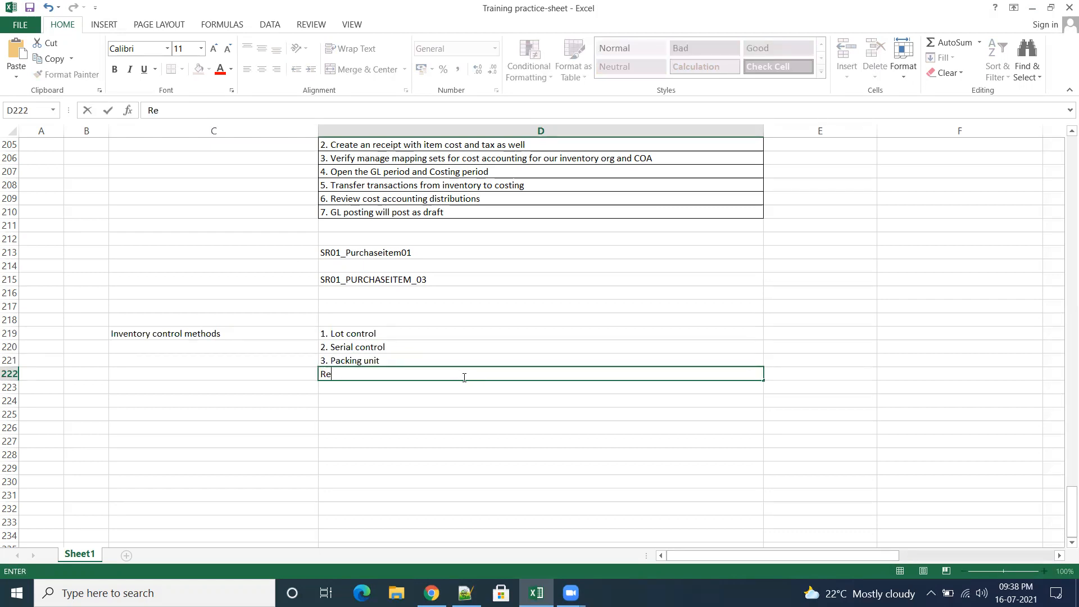
{"action": "type", "text": "vision control"}
{"action": "left_click", "coordinate": [542, 434]}
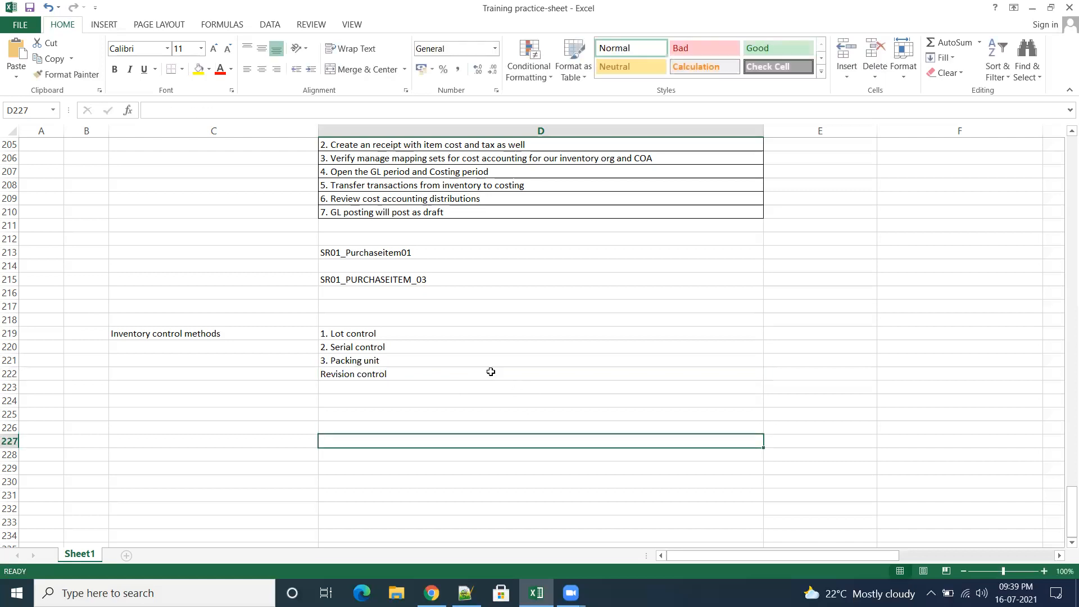
Step: Review the inventory control methods list, going over lot control, serial control, packing unit and revision control
{"action": "left_click_drag", "start_coordinate": [426, 338], "coordinate": [429, 370]}
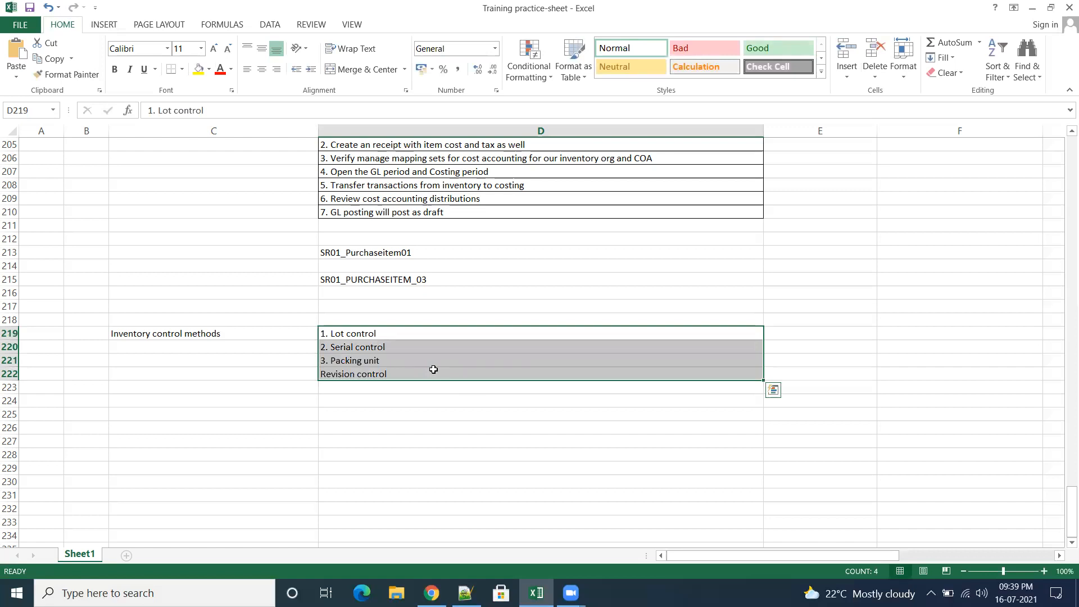
{"action": "left_click", "coordinate": [576, 424]}
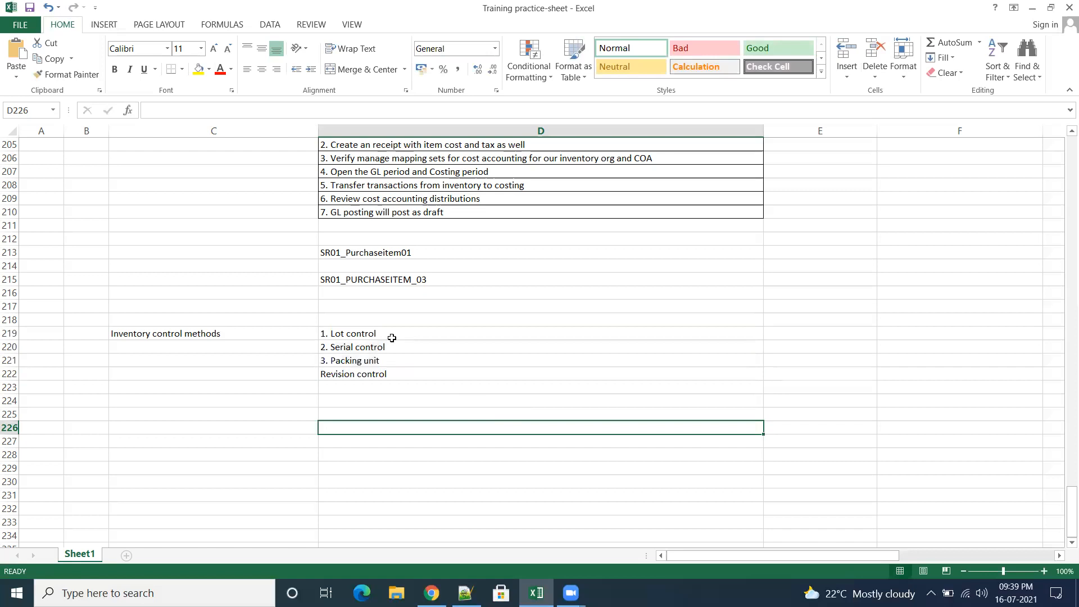
{"action": "left_click_drag", "start_coordinate": [392, 337], "coordinate": [395, 347]}
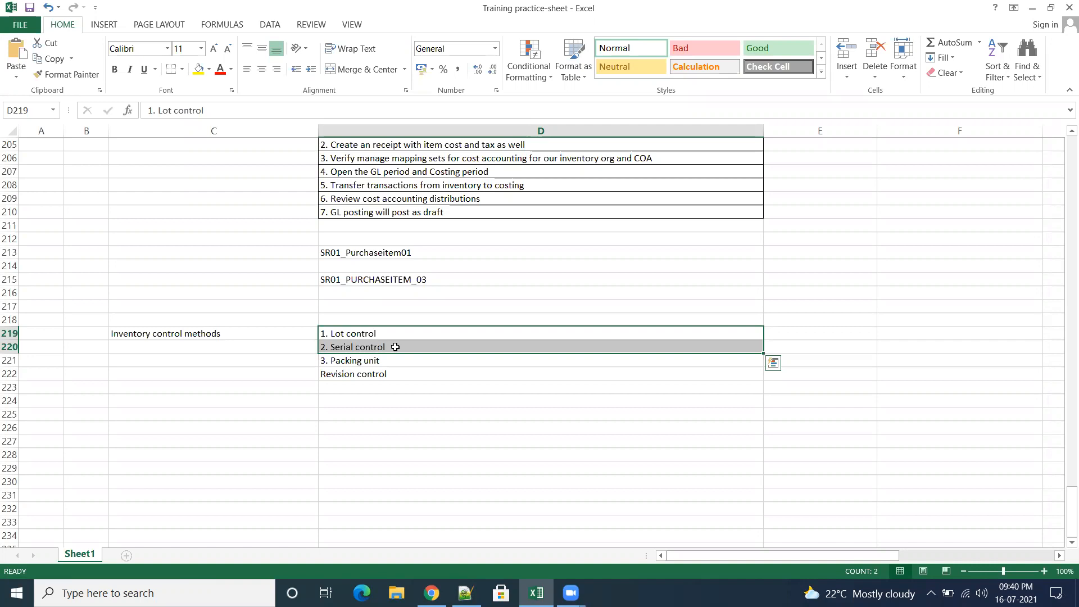
{"action": "left_click", "coordinate": [416, 358]}
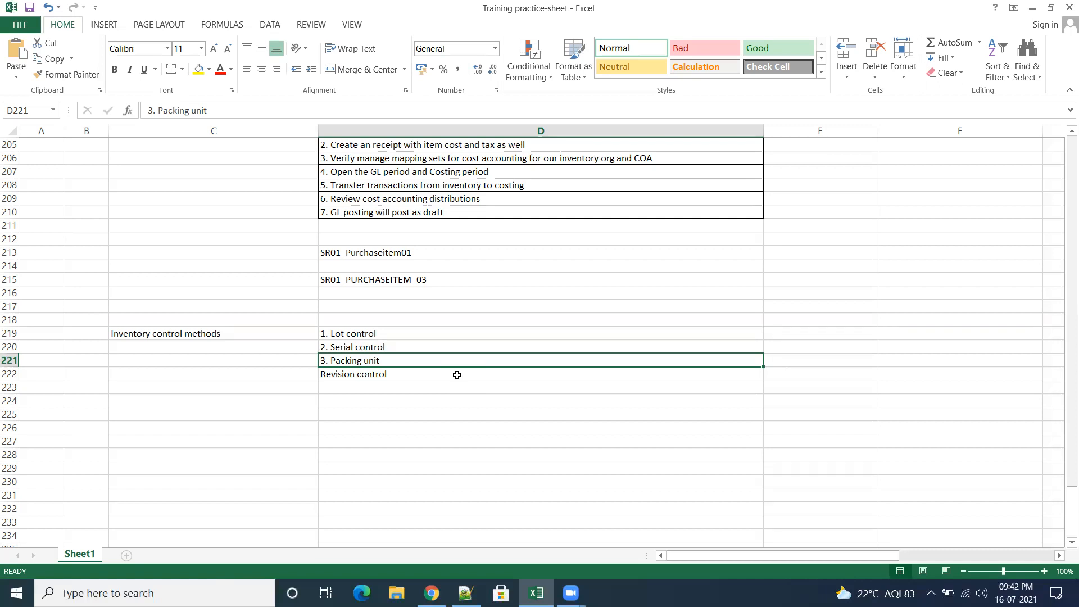
{"action": "left_click", "coordinate": [506, 426]}
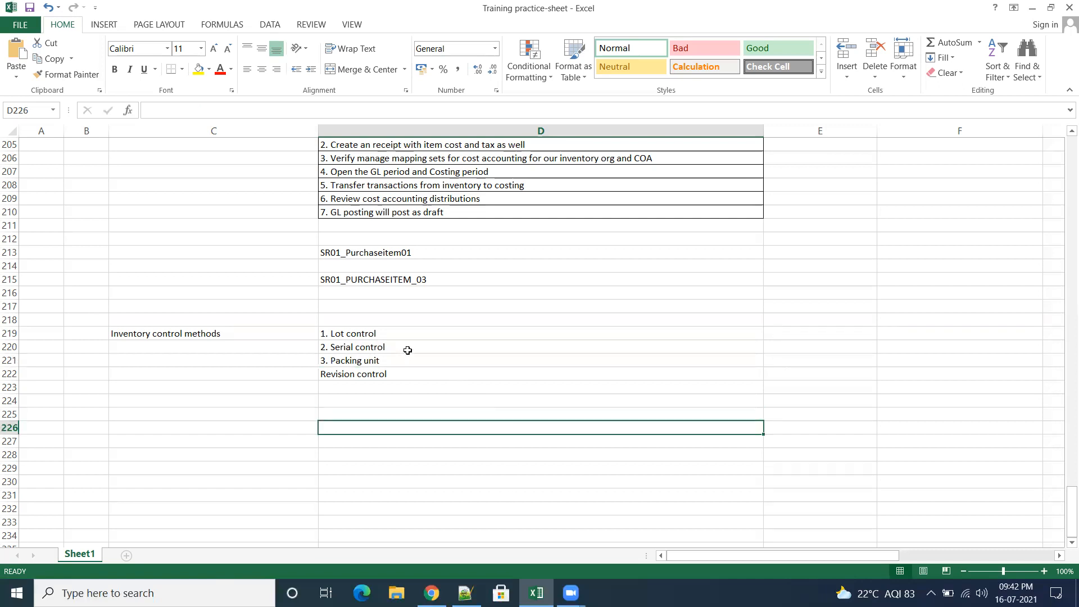
{"action": "left_click_drag", "start_coordinate": [405, 334], "coordinate": [412, 375]}
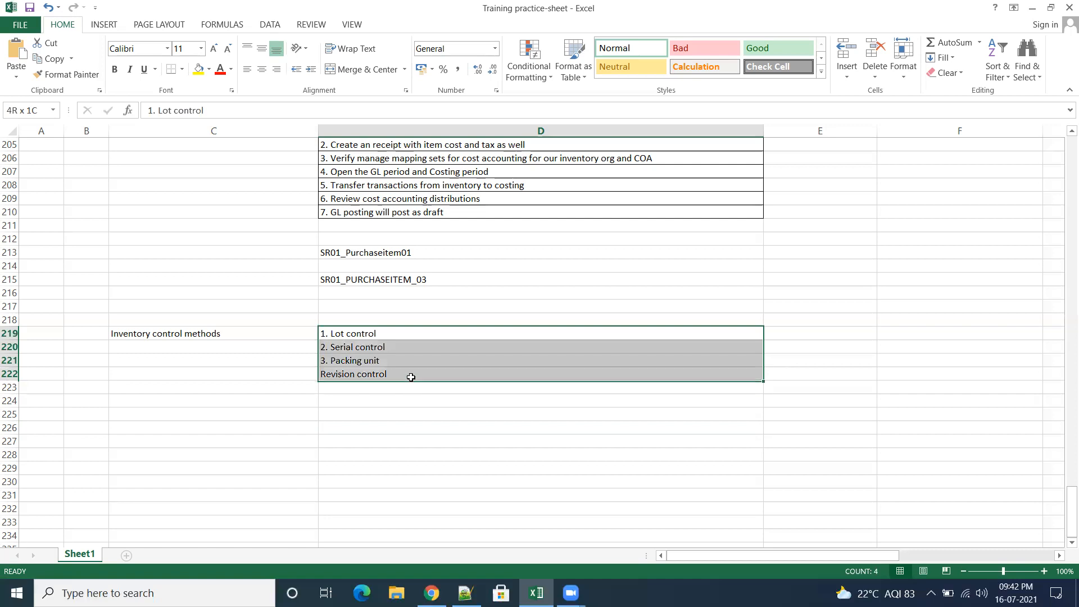
{"action": "left_click", "coordinate": [216, 332]}
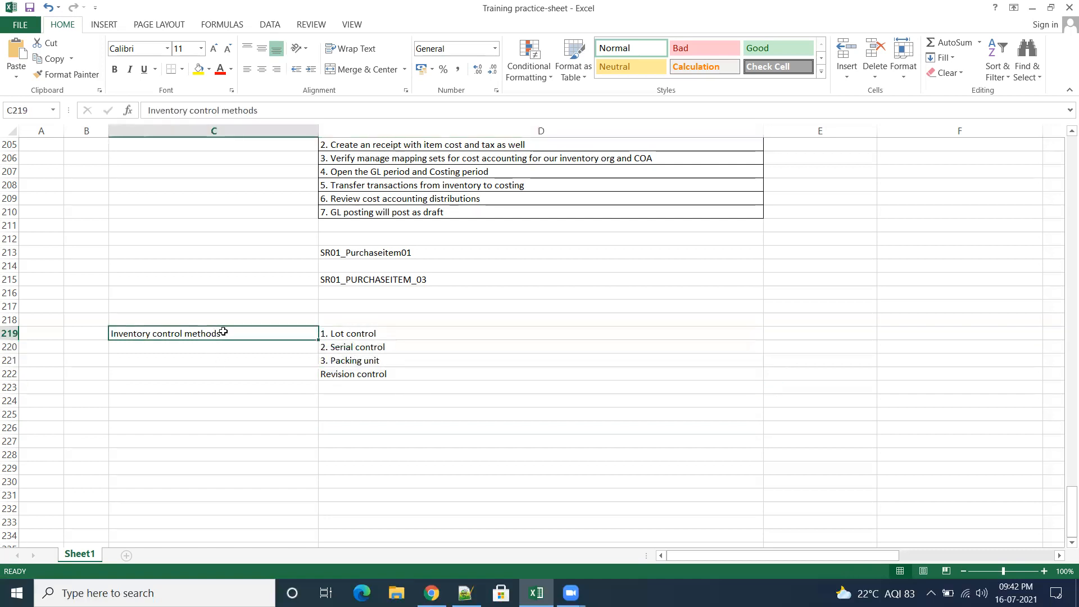
{"action": "left_click", "coordinate": [427, 333]}
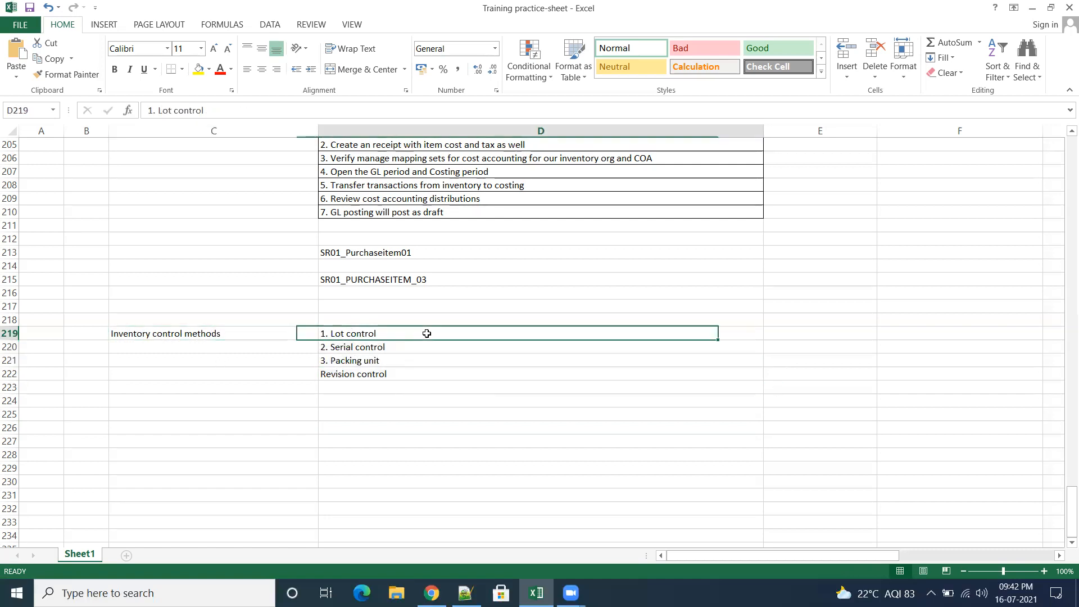
{"action": "left_click", "coordinate": [849, 334]}
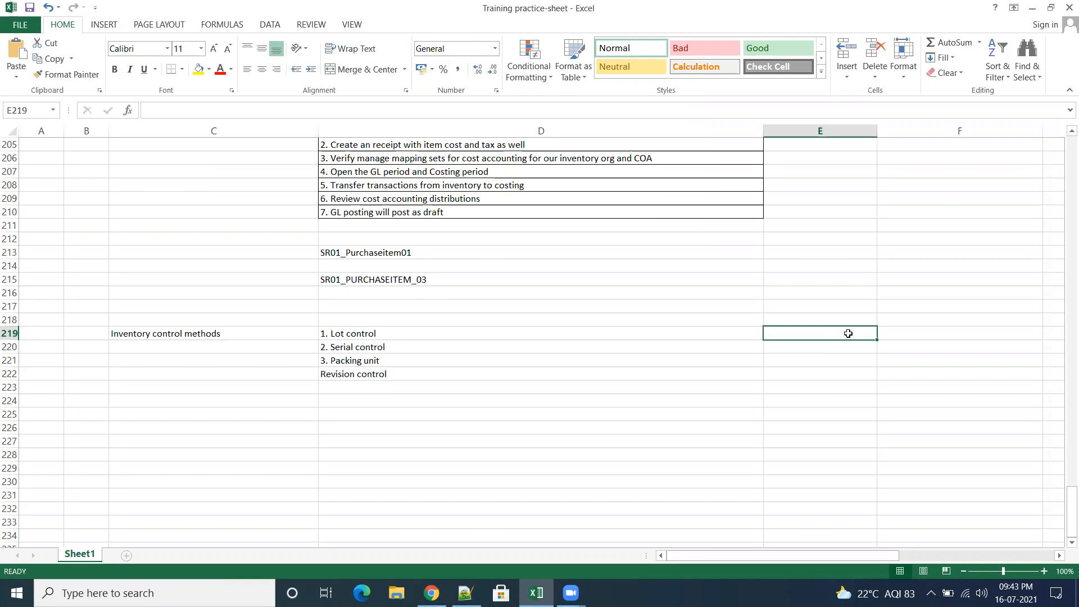
Step: Enter the example item Headache tablet in cell D226, below the methods list
{"action": "left_click", "coordinate": [533, 432]}
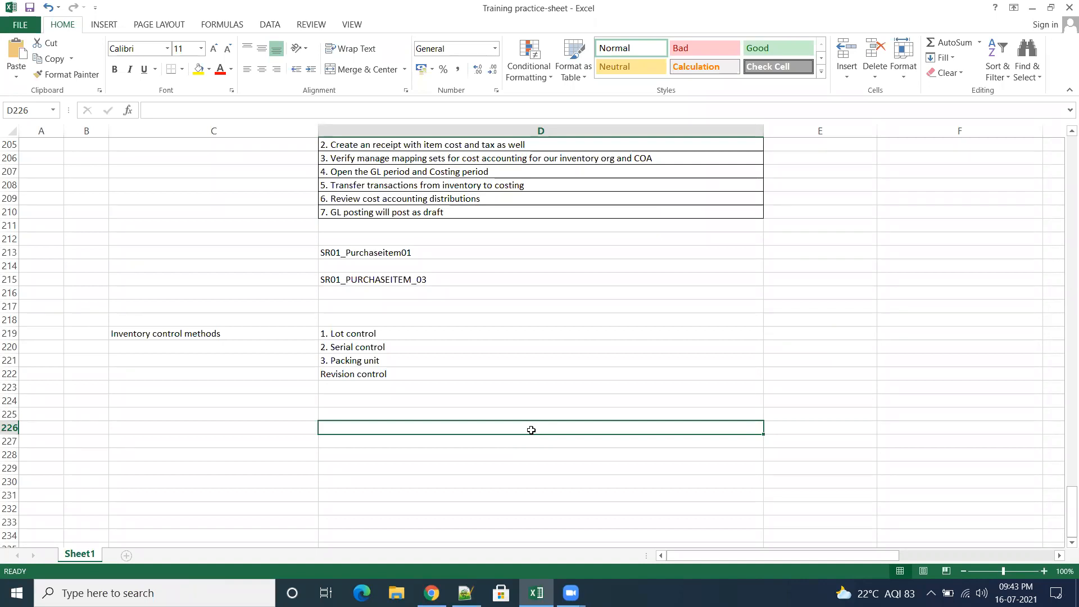
{"action": "type", "text": "He"}
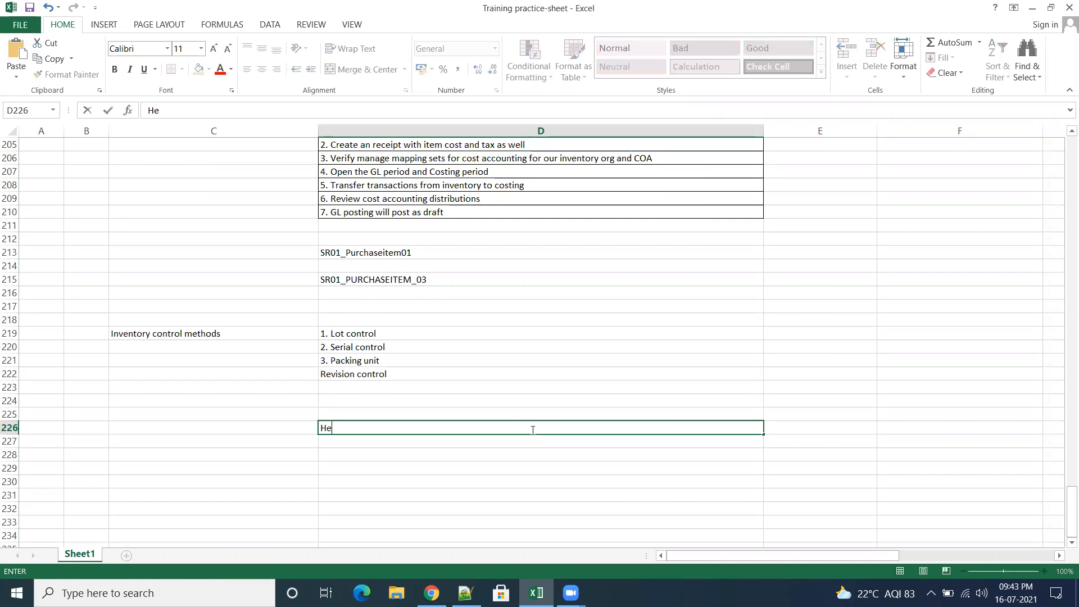
{"action": "type", "text": "adache tablet"}
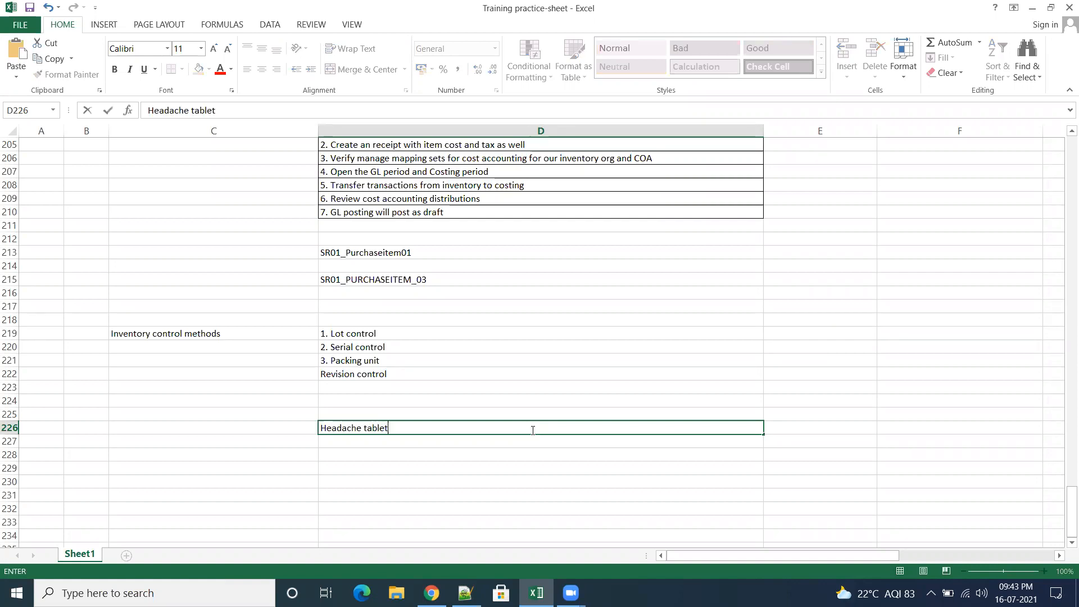
{"action": "key", "text": "Tab"}
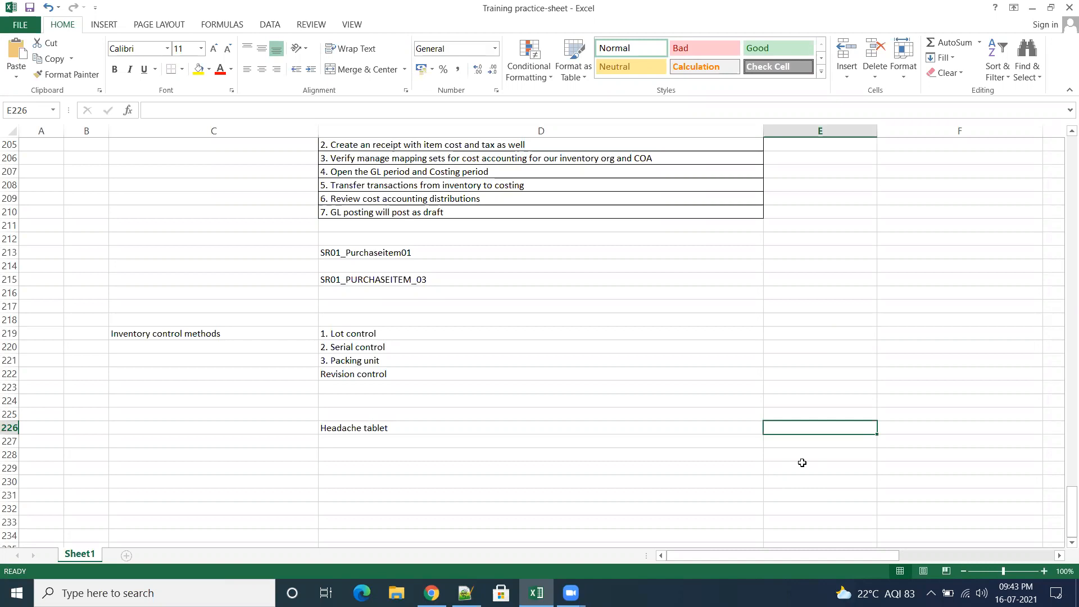
Step: List the tablet brands Anacin, Dolo and Sardon in cells E226 to E228 beside the Headache tablet example
{"action": "type", "text": "C"}
{"action": "key", "text": "BackSpace"}
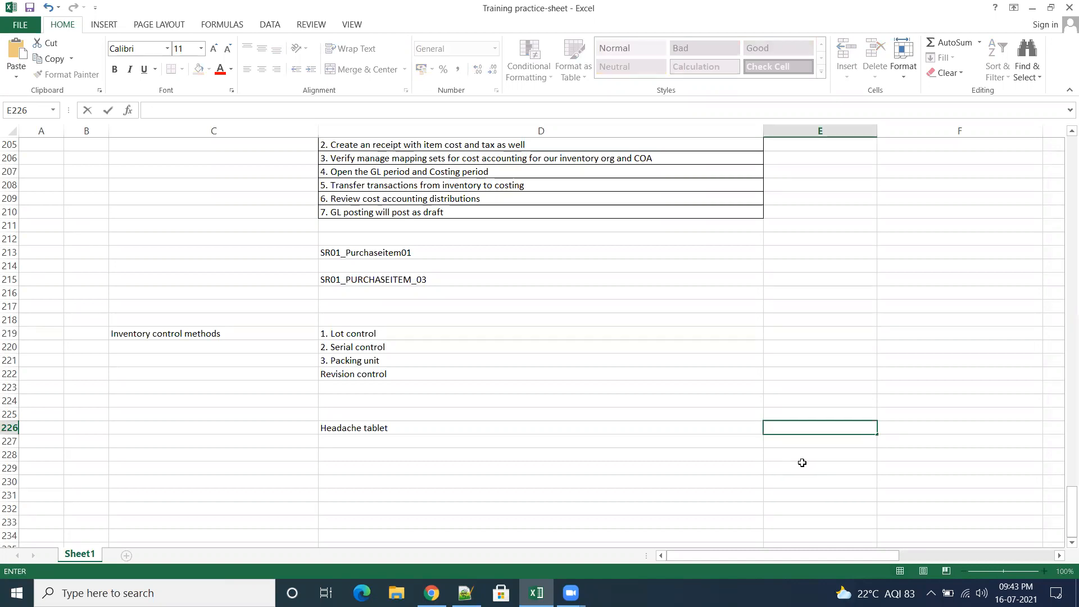
{"action": "type", "text": "Anacin"}
{"action": "left_click", "coordinate": [804, 442]}
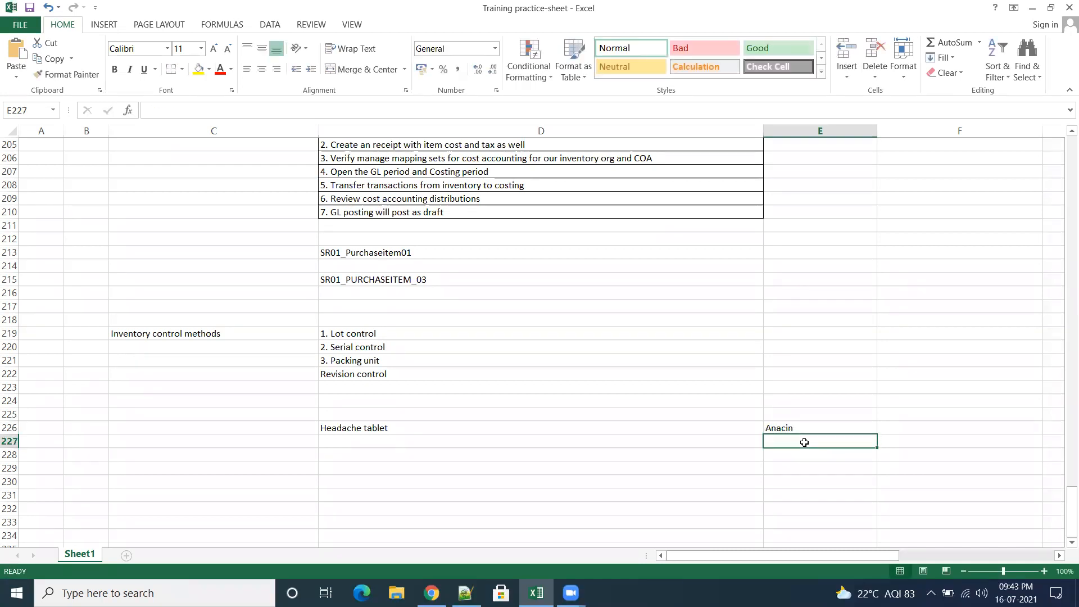
{"action": "type", "text": "Dolo"}
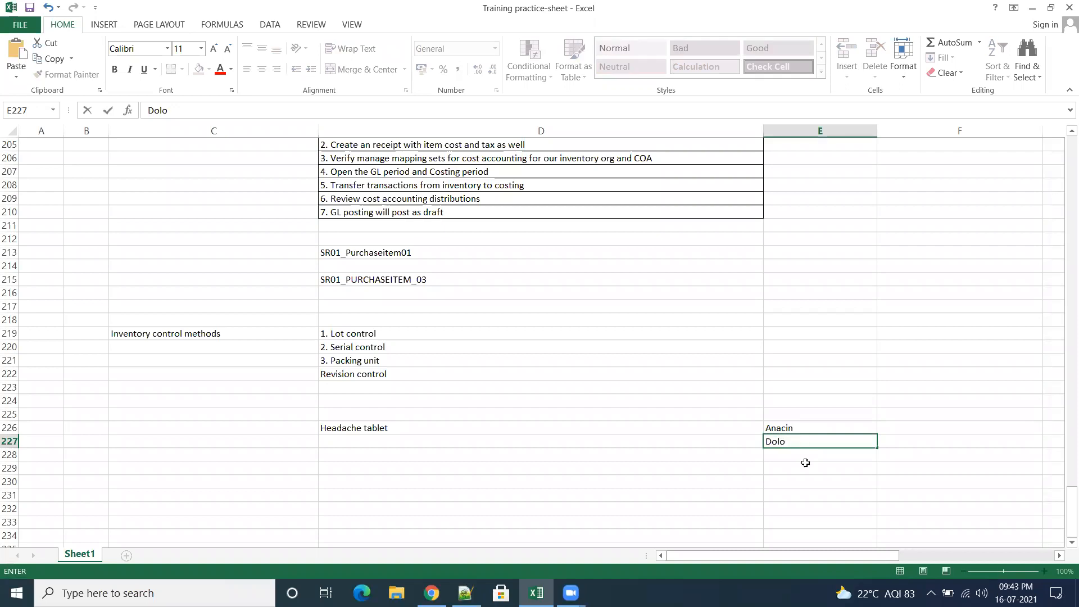
{"action": "left_click", "coordinate": [808, 456]}
{"action": "type", "text": "Sardon"}
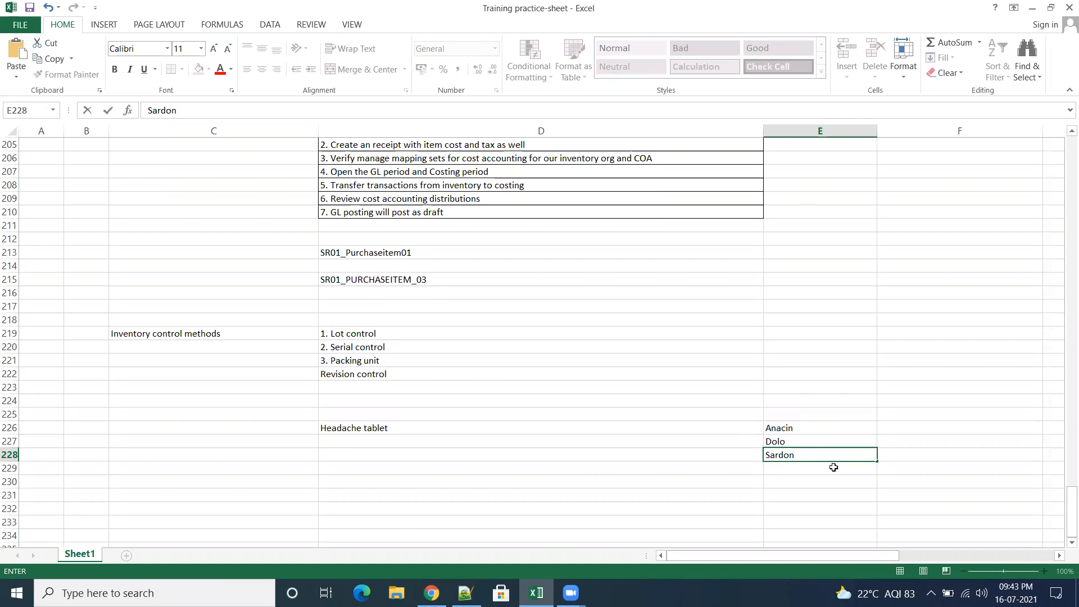
{"action": "left_click", "coordinate": [952, 470]}
{"action": "left_click_drag", "start_coordinate": [829, 435], "coordinate": [812, 453]}
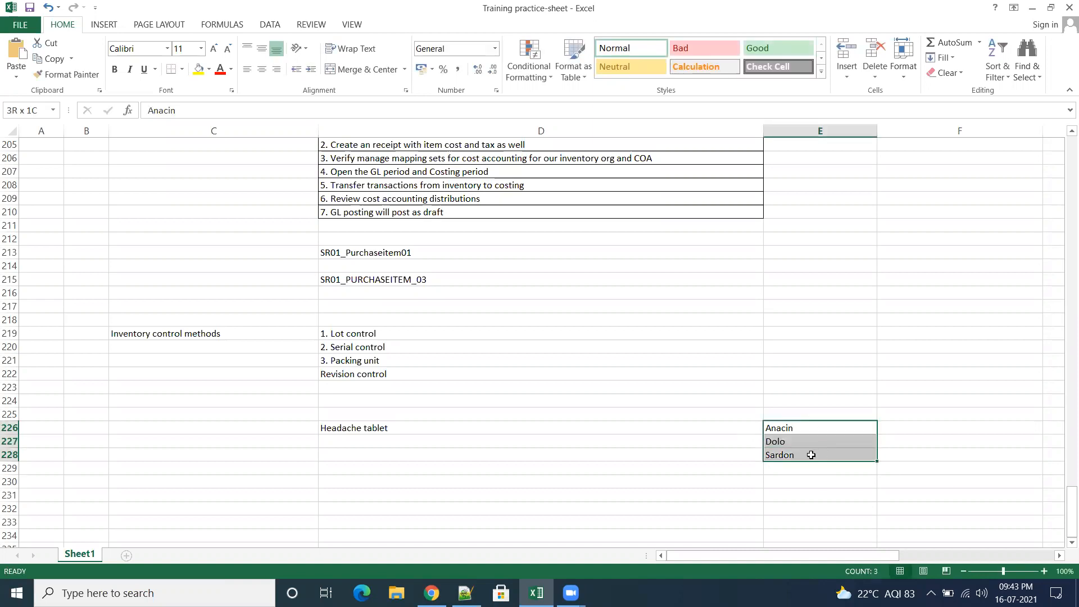
Step: Enter Parent1000 in cell D229 below the Headache tablet example
{"action": "left_click", "coordinate": [401, 435]}
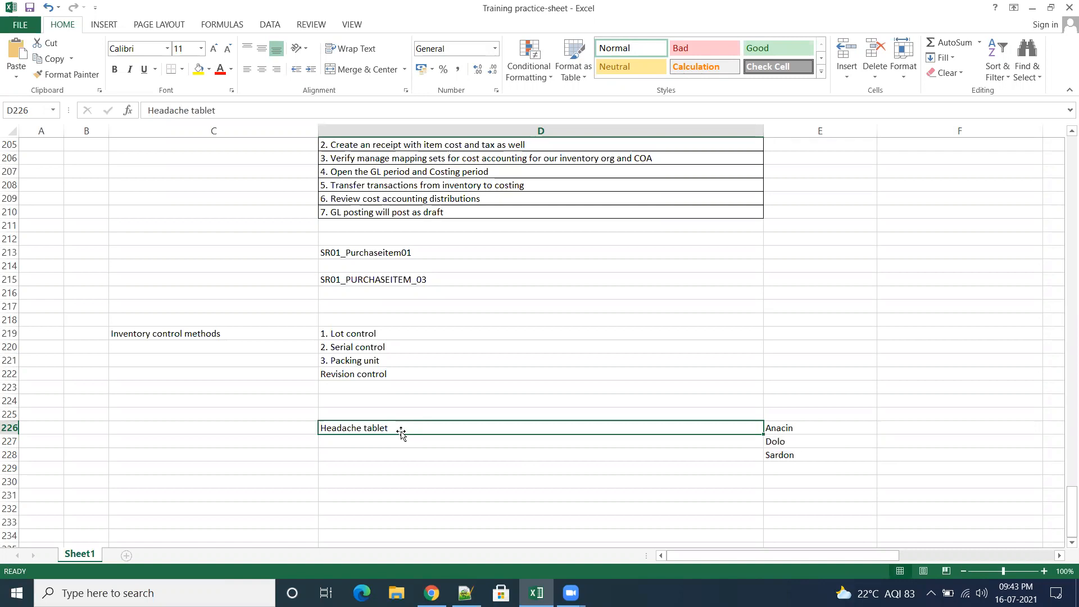
{"action": "left_click", "coordinate": [418, 471]}
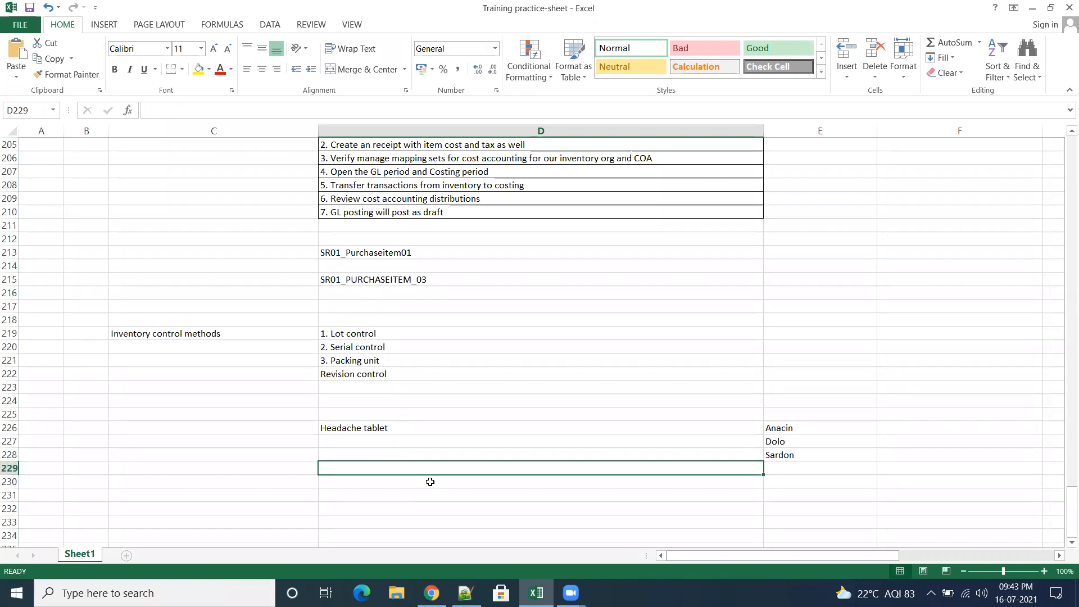
{"action": "type", "text": "Parent1000"}
{"action": "key", "text": "Tab"}
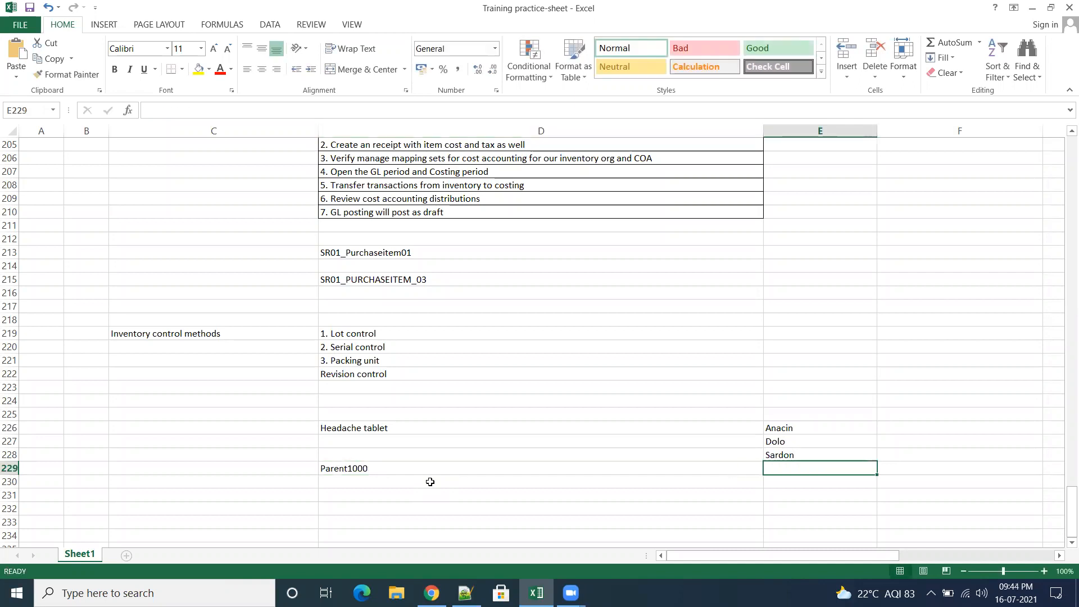
{"action": "left_click_drag", "start_coordinate": [946, 428], "coordinate": [948, 457]}
{"action": "left_click_drag", "start_coordinate": [815, 428], "coordinate": [819, 455]}
{"action": "scroll", "coordinate": [802, 476], "scroll_direction": "down", "scroll_amount": 3}
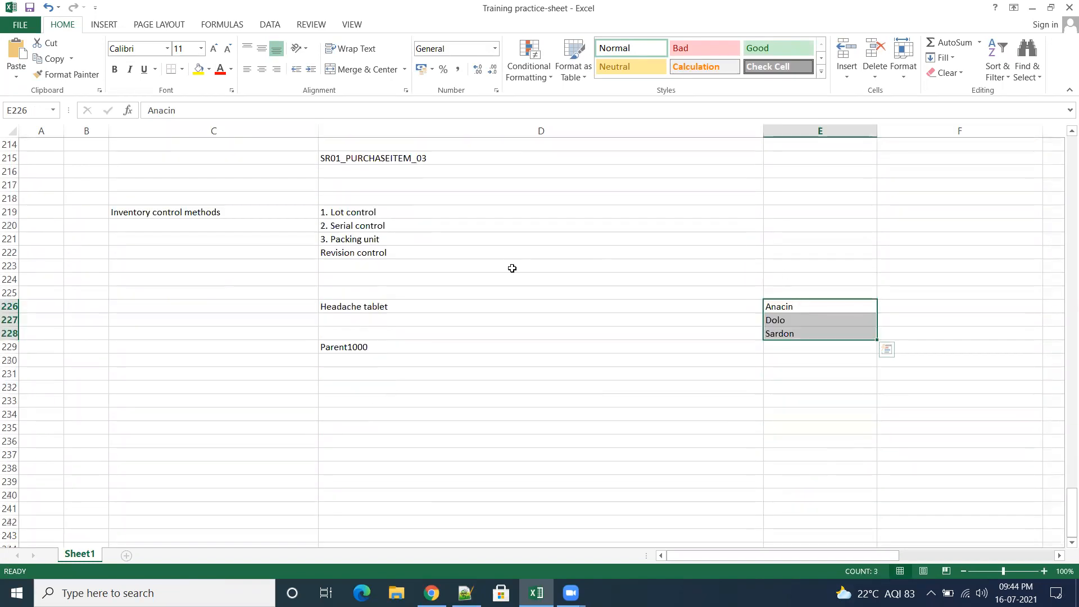
{"action": "left_click", "coordinate": [352, 346]}
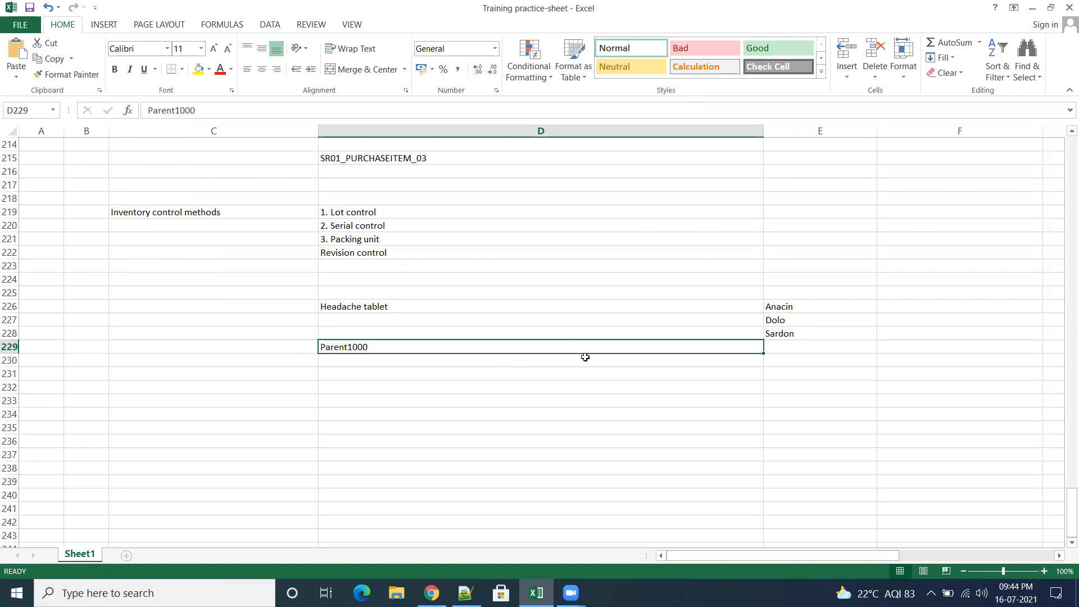
{"action": "left_click", "coordinate": [413, 307]}
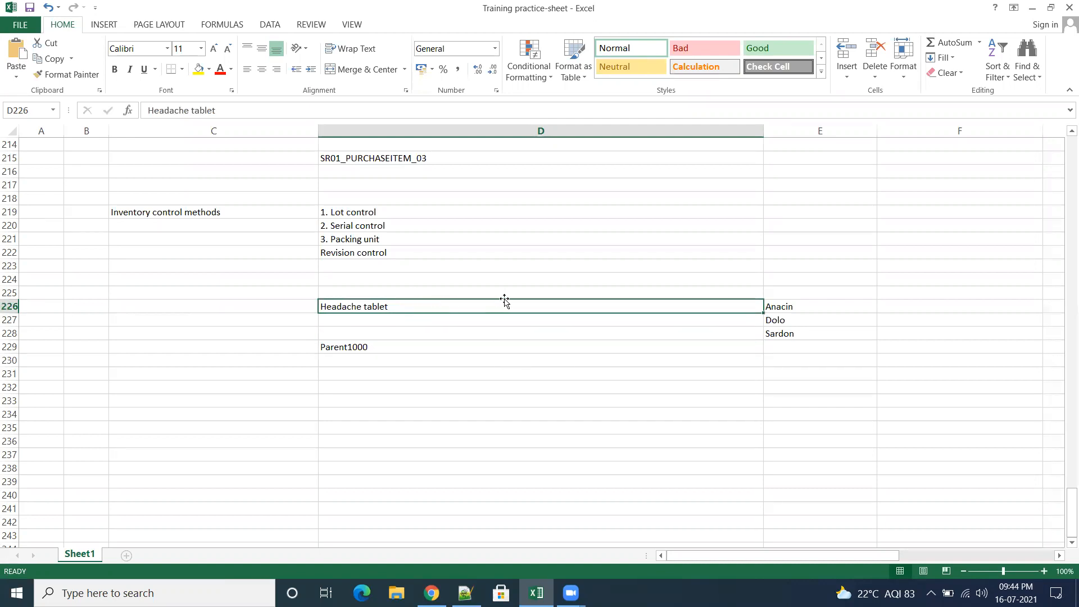
Step: Enter Single lot Generation in cell D234, below the Parent1000 entry
{"action": "left_click", "coordinate": [356, 347]}
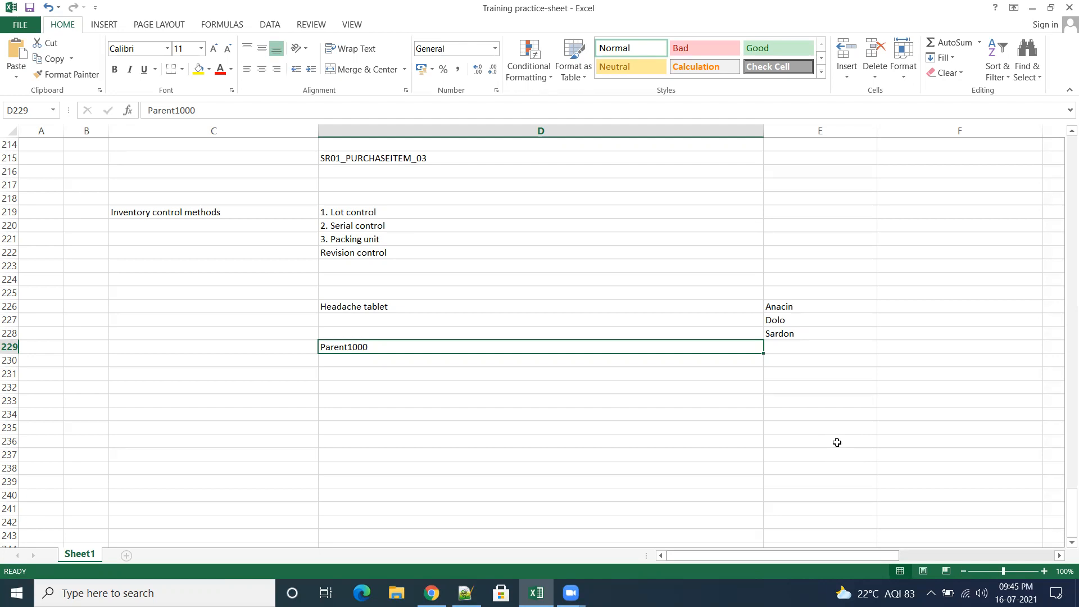
{"action": "left_click", "coordinate": [478, 416]}
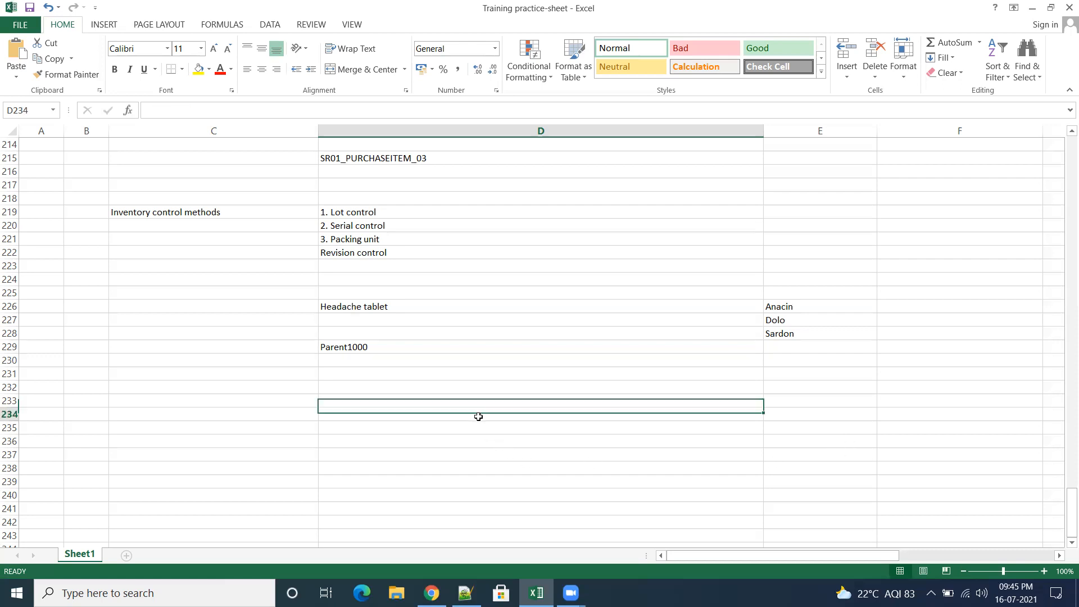
{"action": "type", "text": "Sing"}
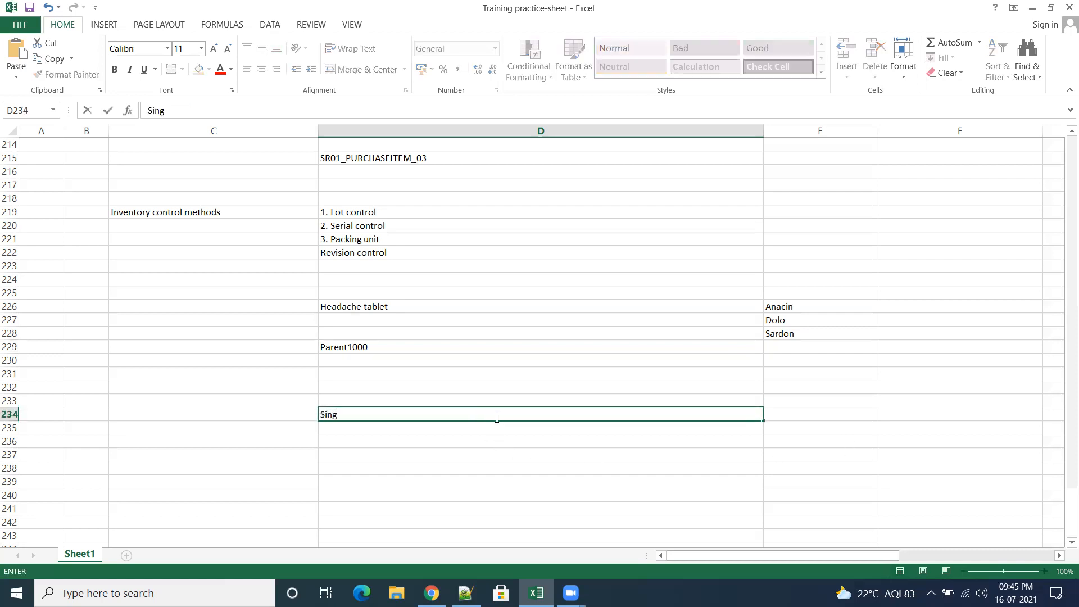
{"action": "type", "text": "le lot Generation"}
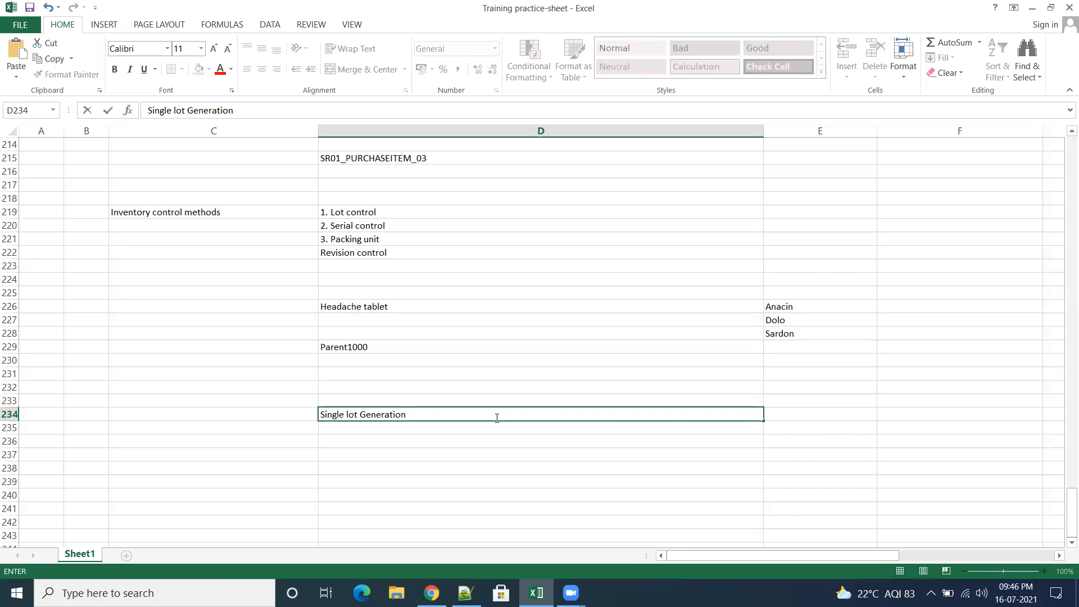
{"action": "left_click", "coordinate": [557, 478]}
Step: Go over the lot control and serial control entries, and select empty cell D238 below Single lot Generation
{"action": "left_click", "coordinate": [388, 212]}
{"action": "left_click", "coordinate": [395, 223]}
{"action": "scroll", "coordinate": [517, 342], "scroll_direction": "down", "scroll_amount": 3}
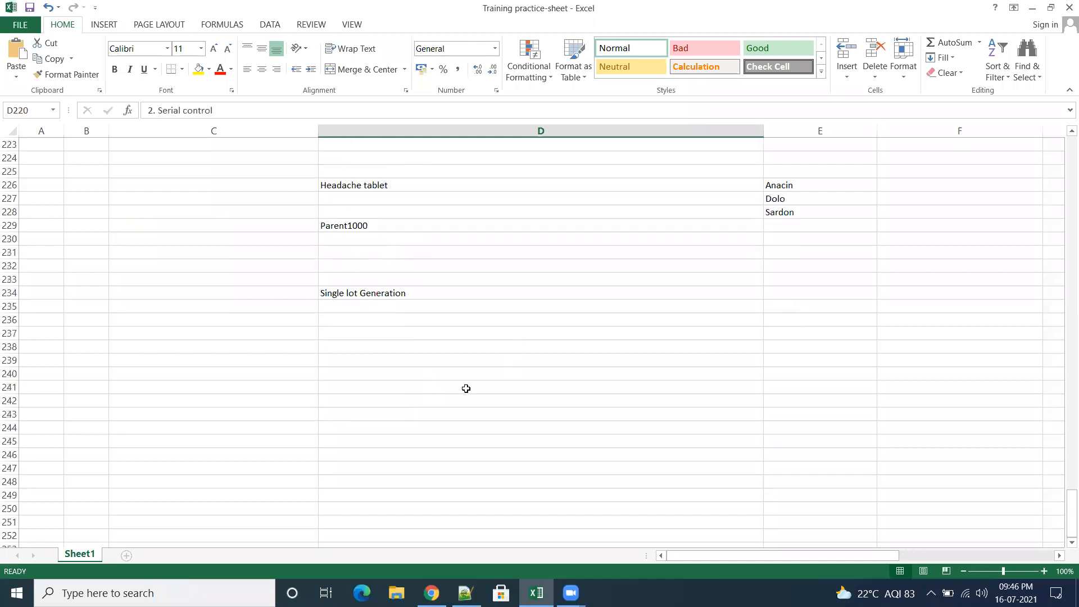
{"action": "left_click", "coordinate": [435, 348]}
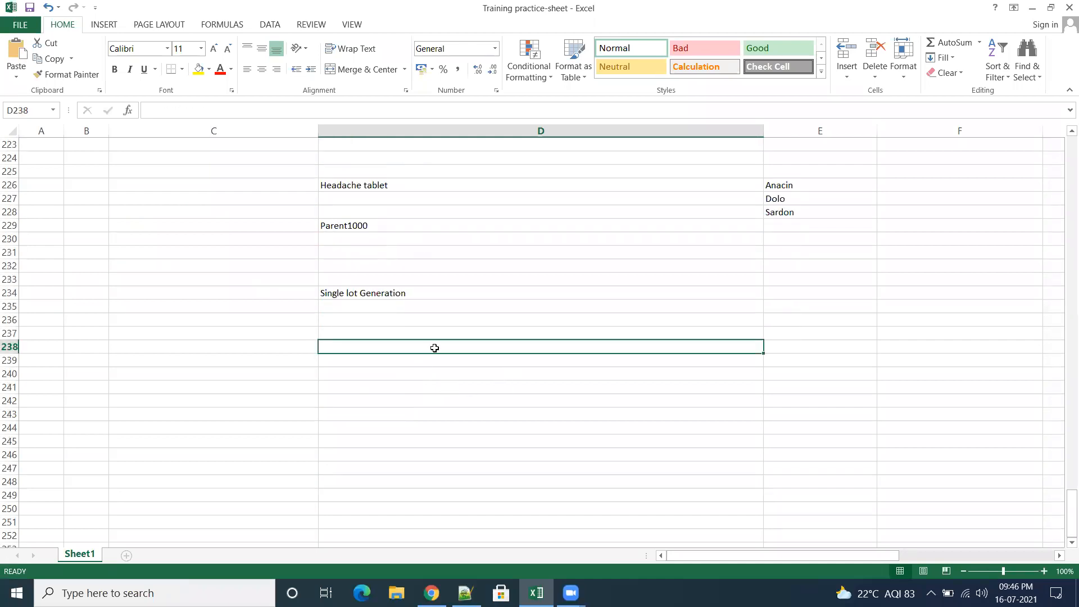